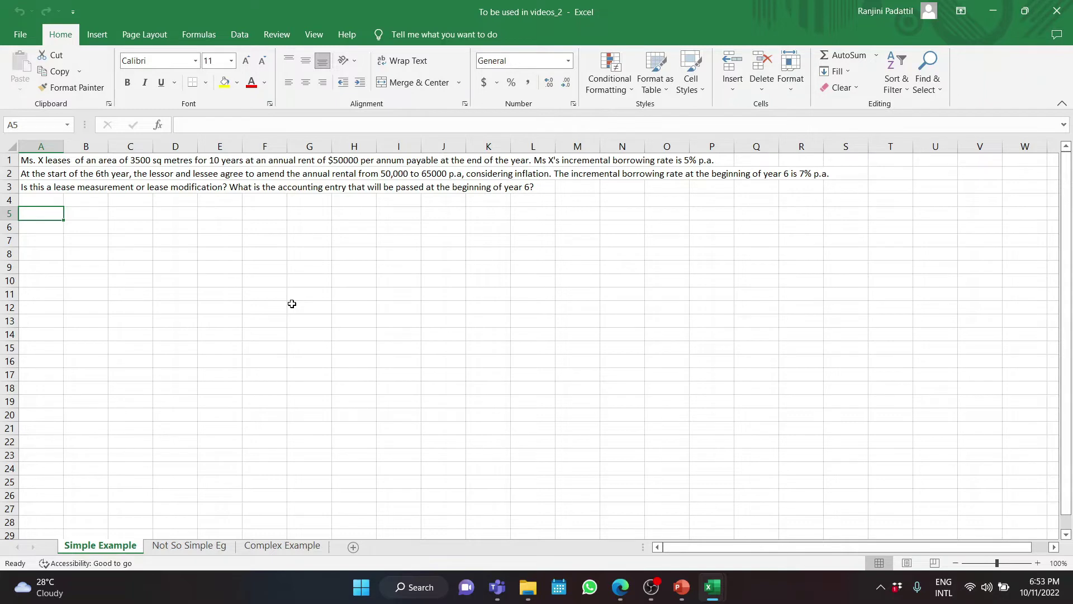
Add a SUMMARY heading in A5 and the column headings Year 1 in B6 and Year 6 in C6
text(SUMMARY)
key(Return)
key(Tab)
text(Year 1)
key(Tab)
text(Year 6)
key(Return)
Add a Scope row with 3500 sq m and a Lease Term row with 10 yrs for Year 1
text(Scope)
key(Tab)
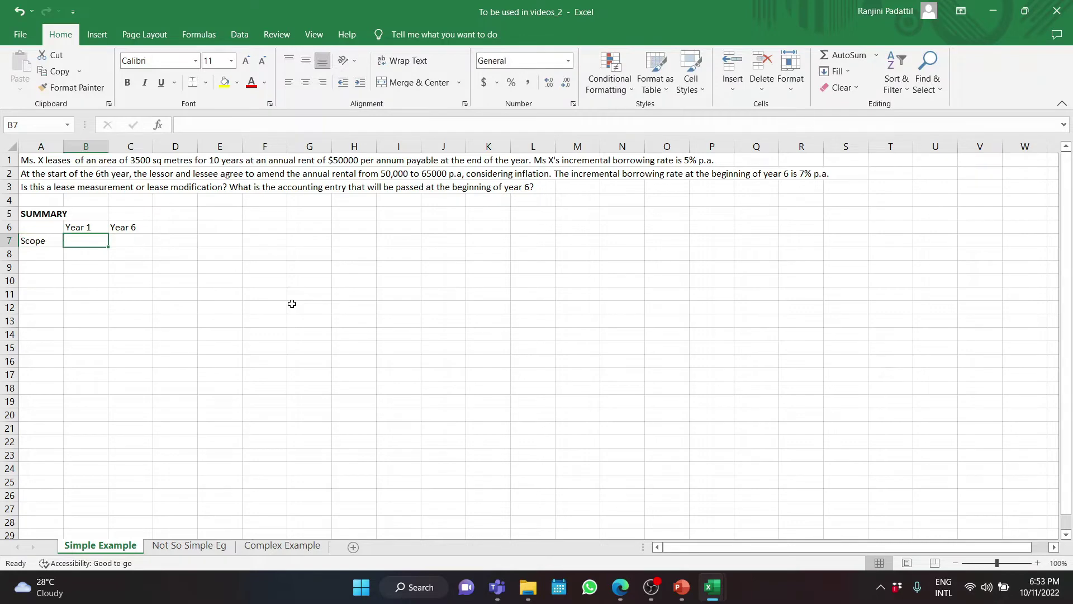
text(3500)
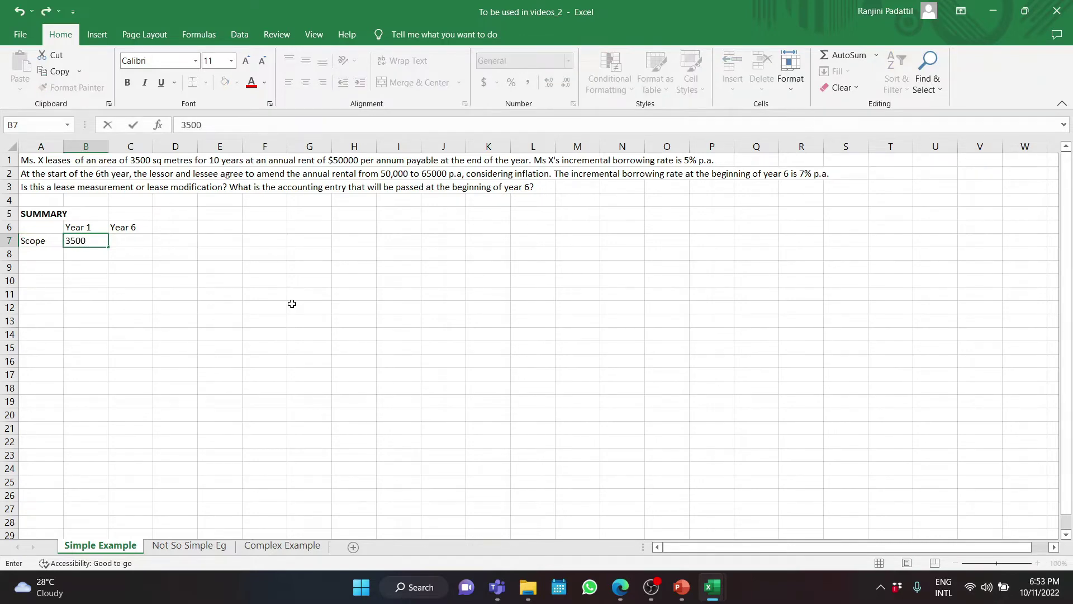
text( sq m)
key(Return)
text(Lease Term)
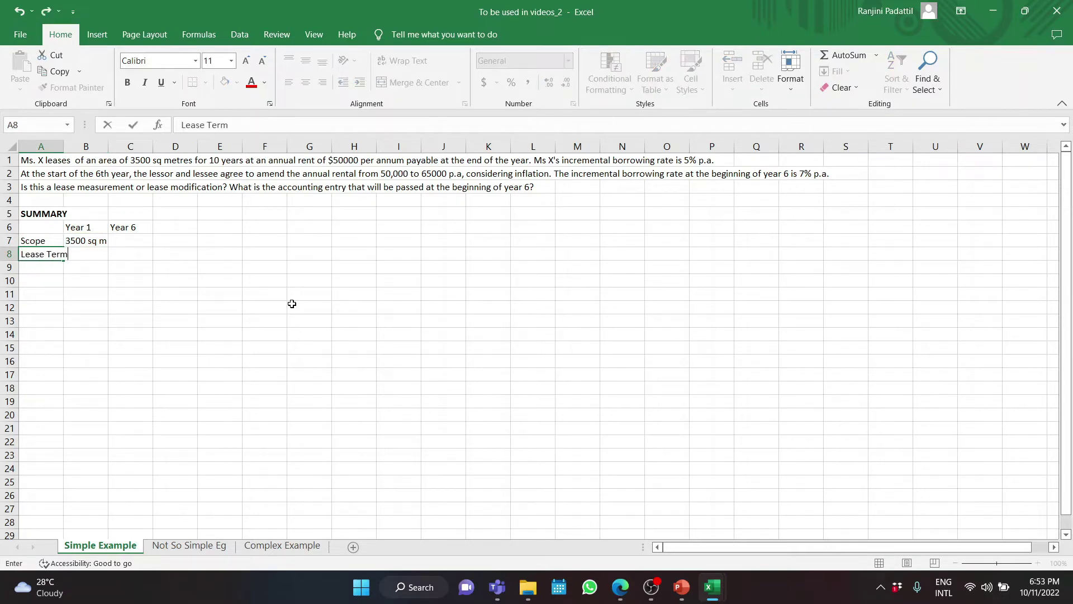
key(Tab)
text(10 yrs)
key(Return)
Add a Lease Rent row with 50000 and a Discount Rate row with 5% for Year 1
text(Lese)
key(BackSpace)
key(BackSpace)
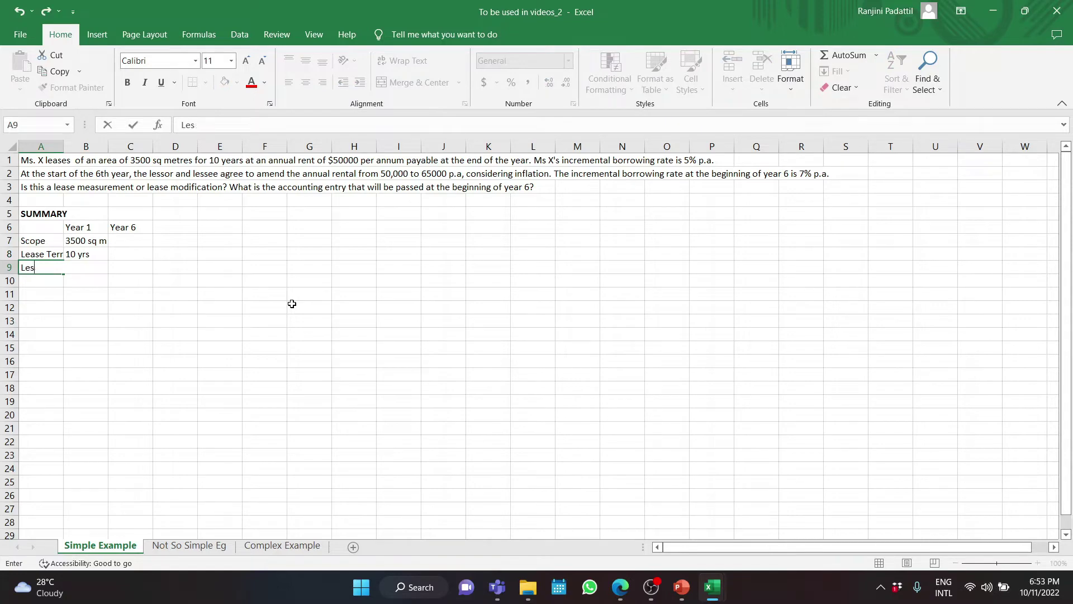
text(ase Rent)
key(Tab)
text(50000)
key(Return)
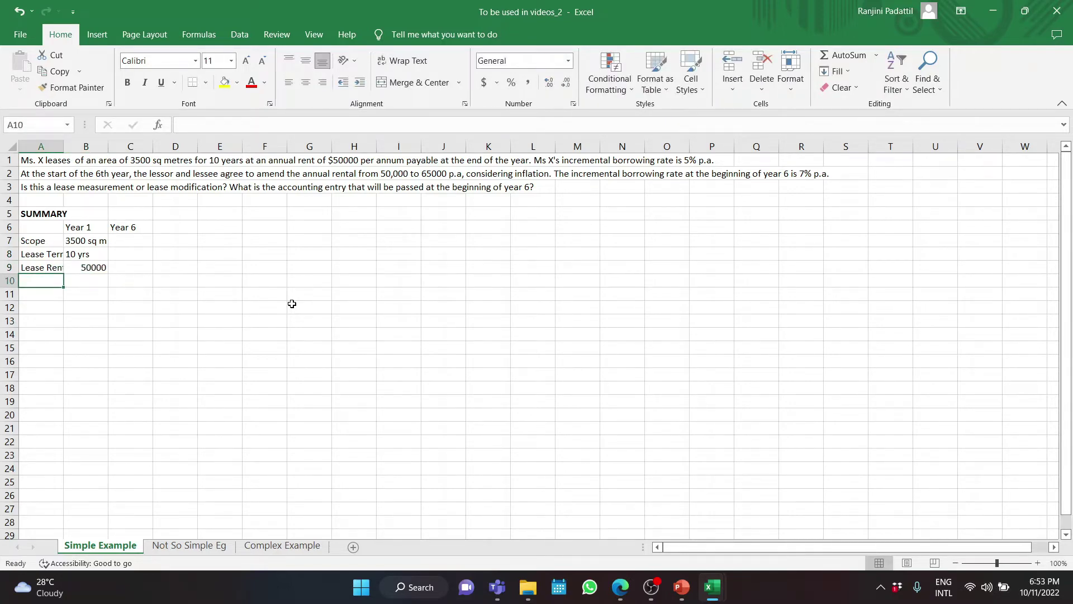
text(Disc)
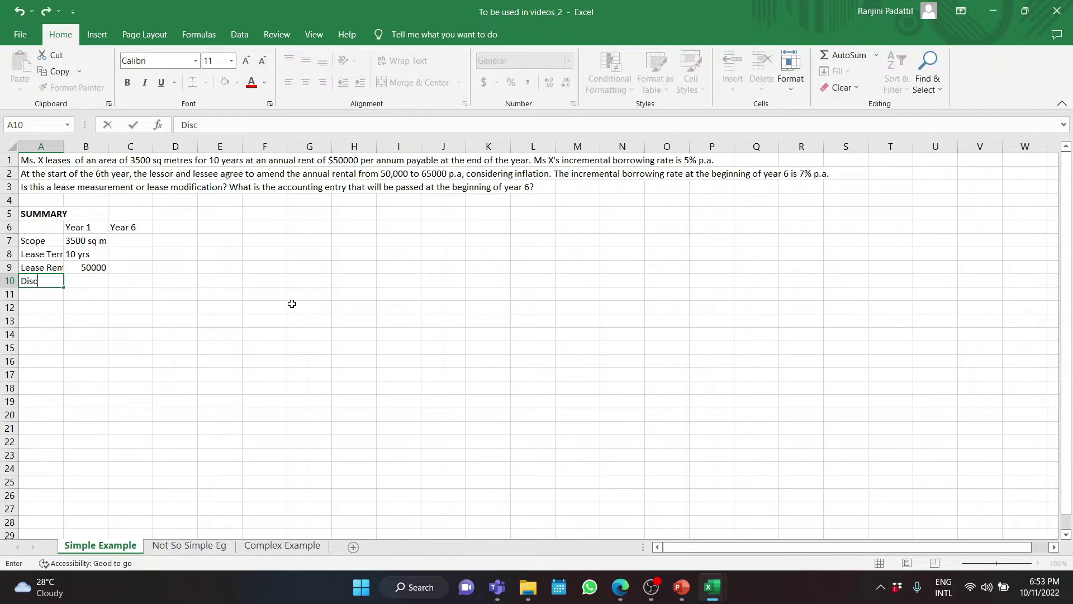
text(ount Rate)
key(Tab)
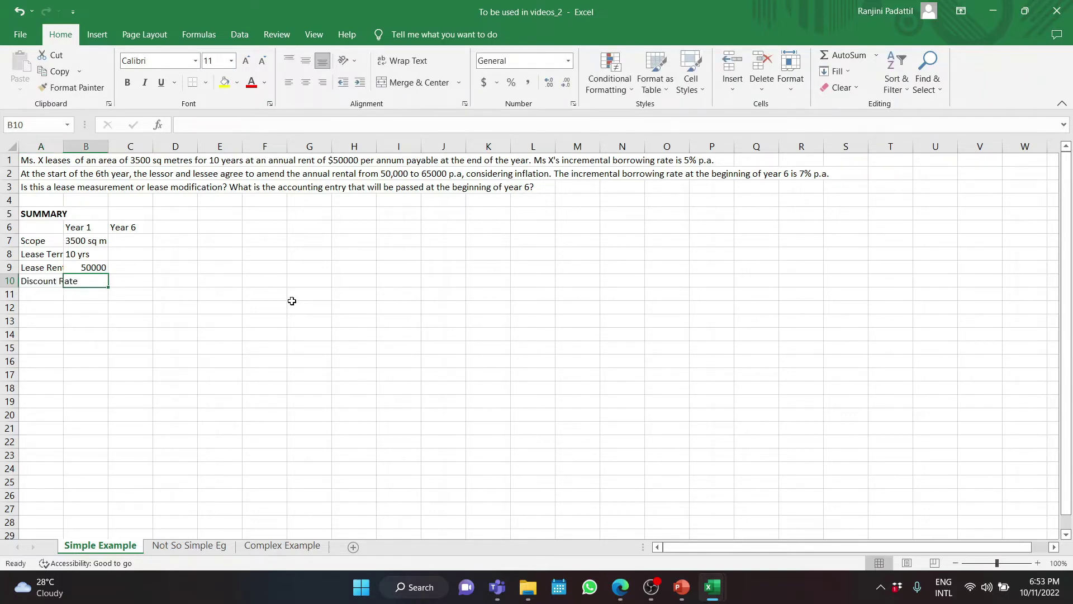
text(5%)
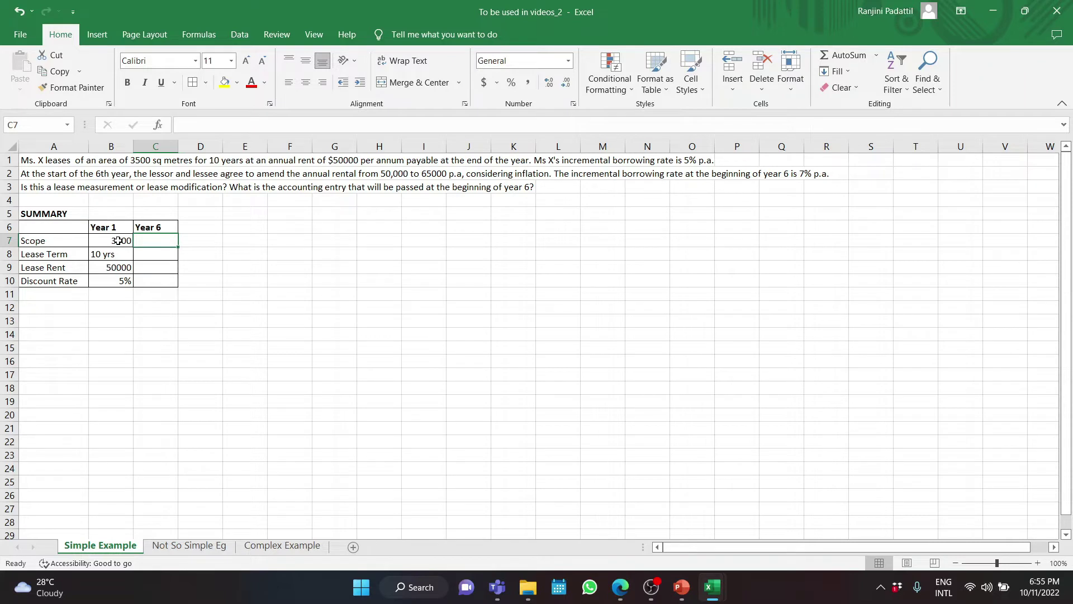
Fill the summary's Year 6 column with a scope of 3500, lease rent of 65000 and discount rate of 7%
text(3500)
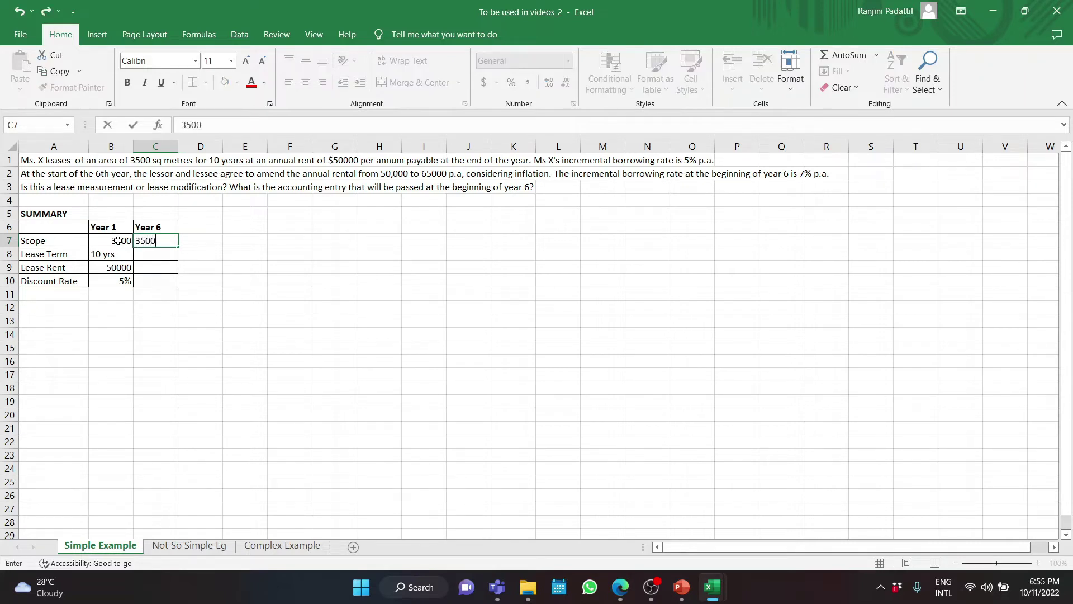
key(Return)
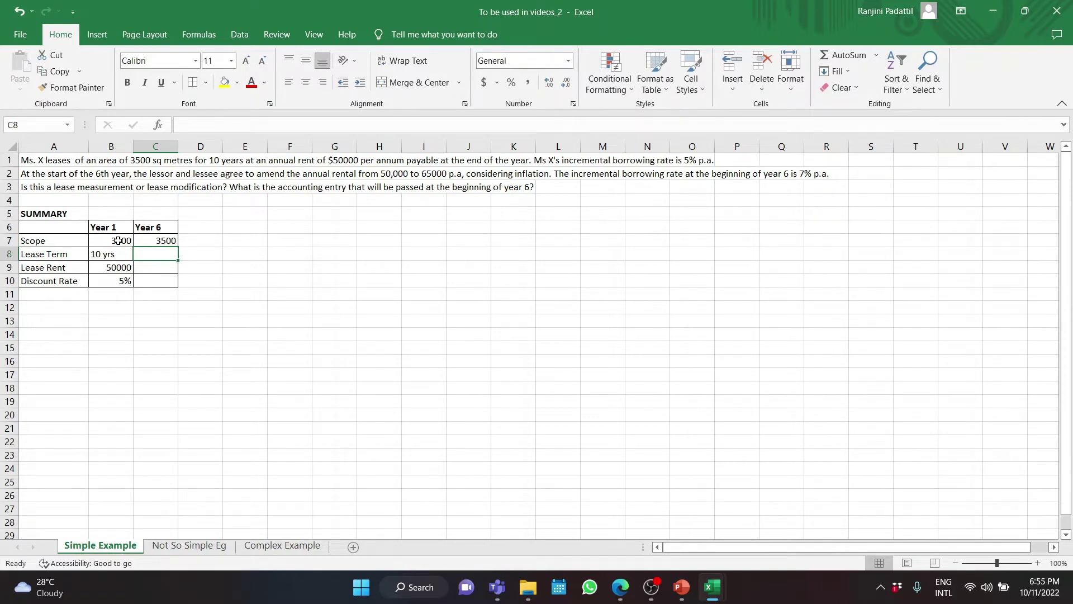
key(Return)
text(65000)
key(Return)
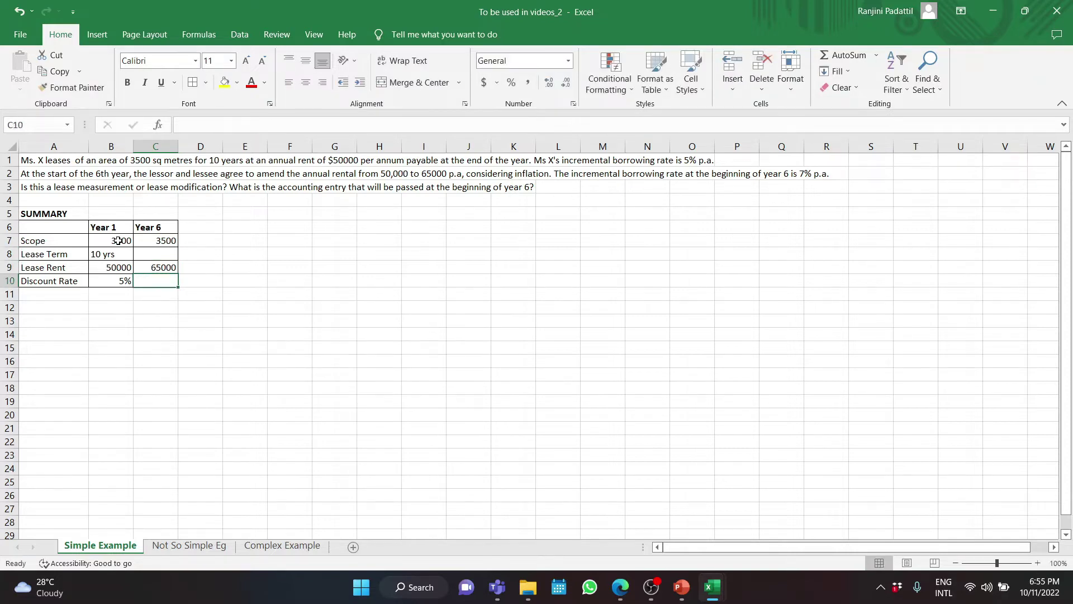
text(7%)
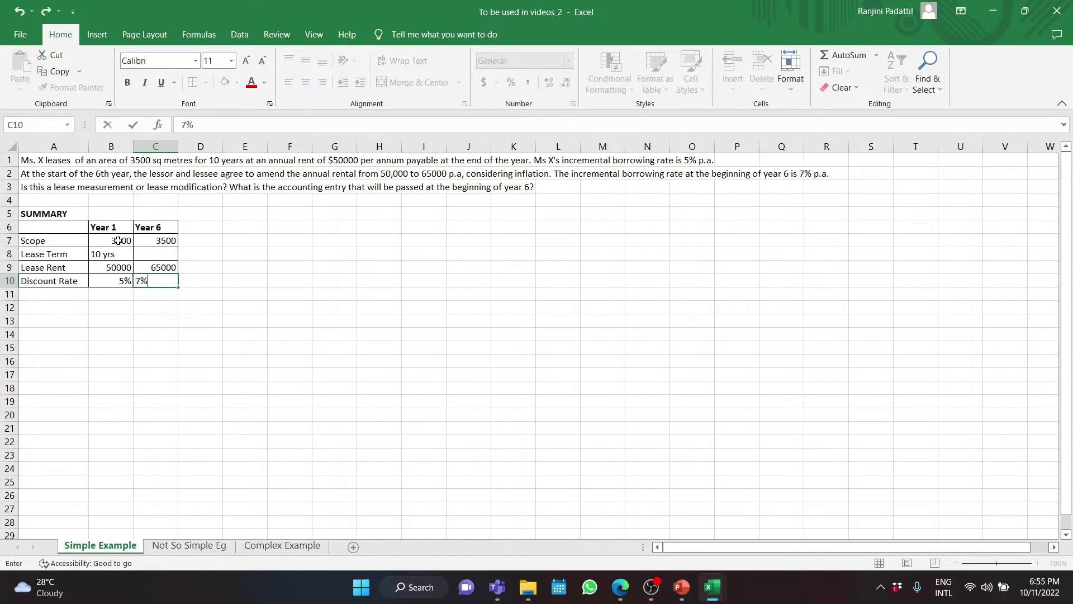
Enter 5 yrs as the Year 6 lease term in the summary table
key(Up)
key(Up)
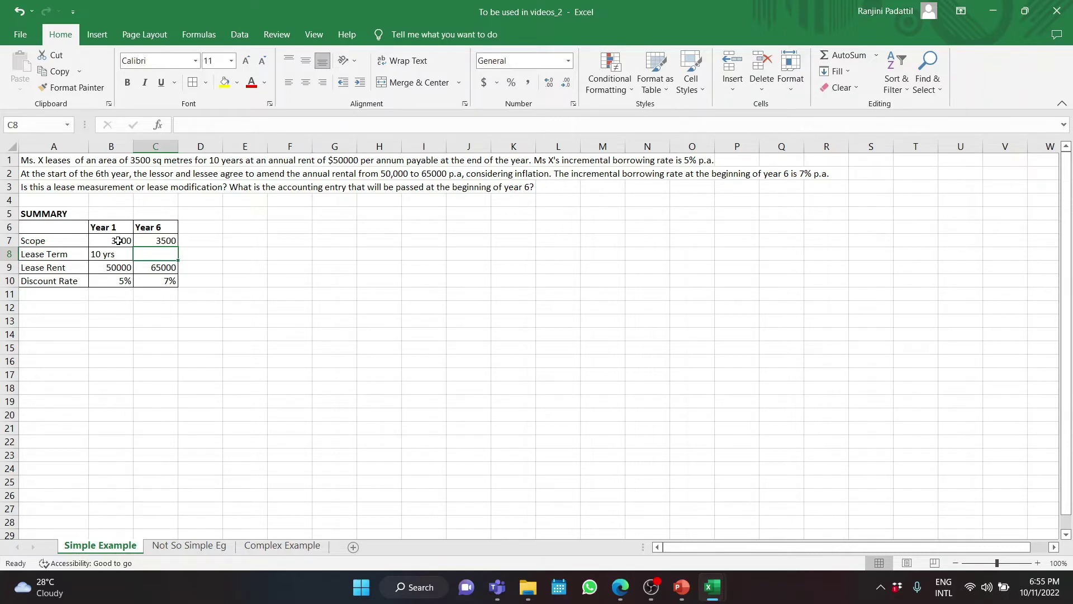
text(5 yrs)
key(Return)
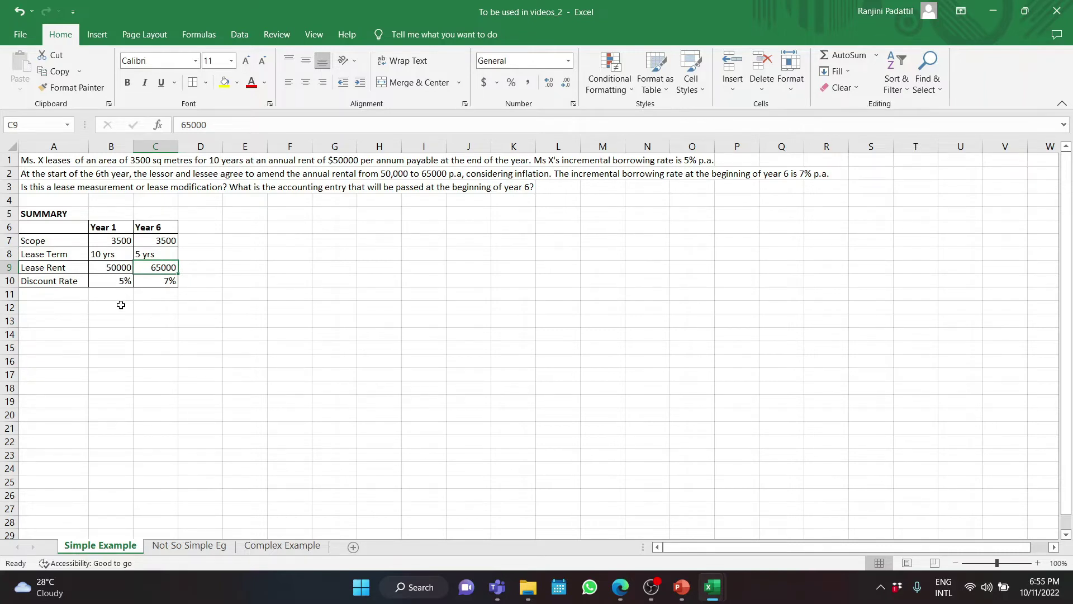
Add the heading SOLUTION in A13, below the summary table
click(45, 325)
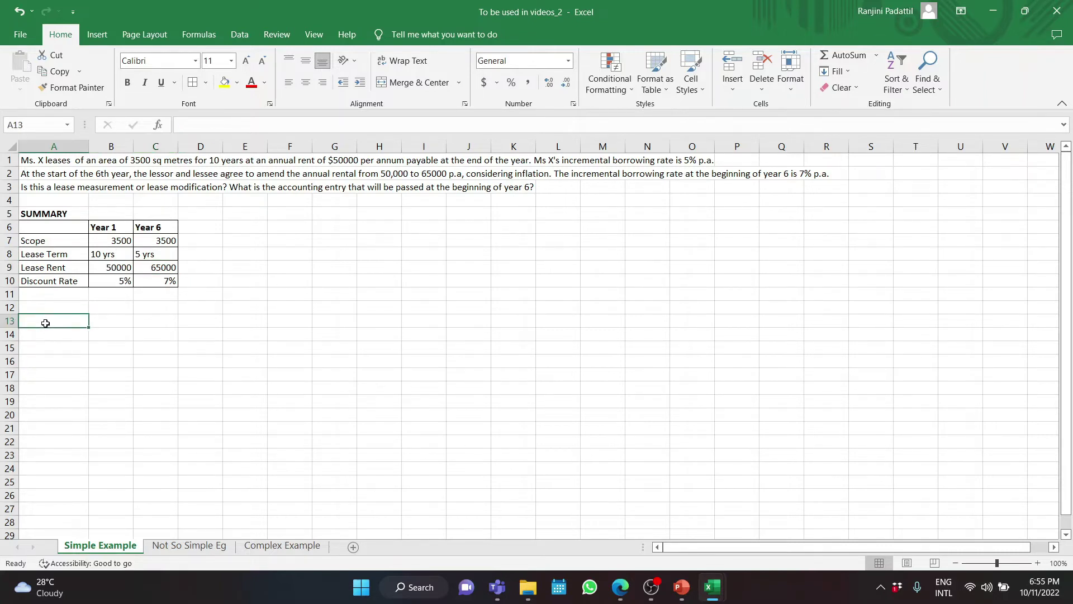
text(SOLUTION)
key(Return)
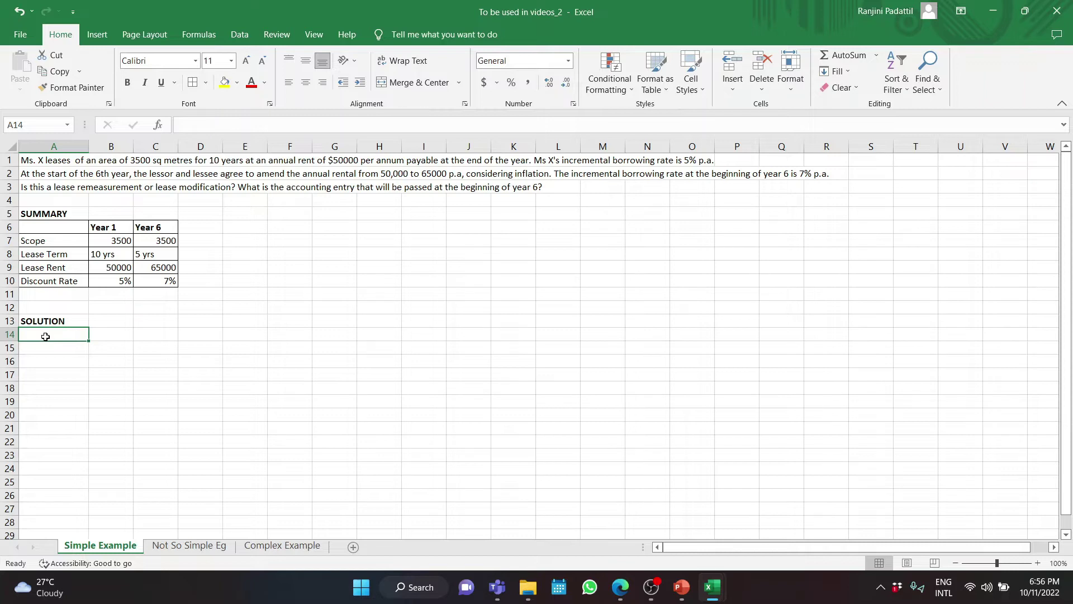
In A14, write "This is a Lease Modification as there is a change to the consideration stated in the original lease contract"
text(This is an)
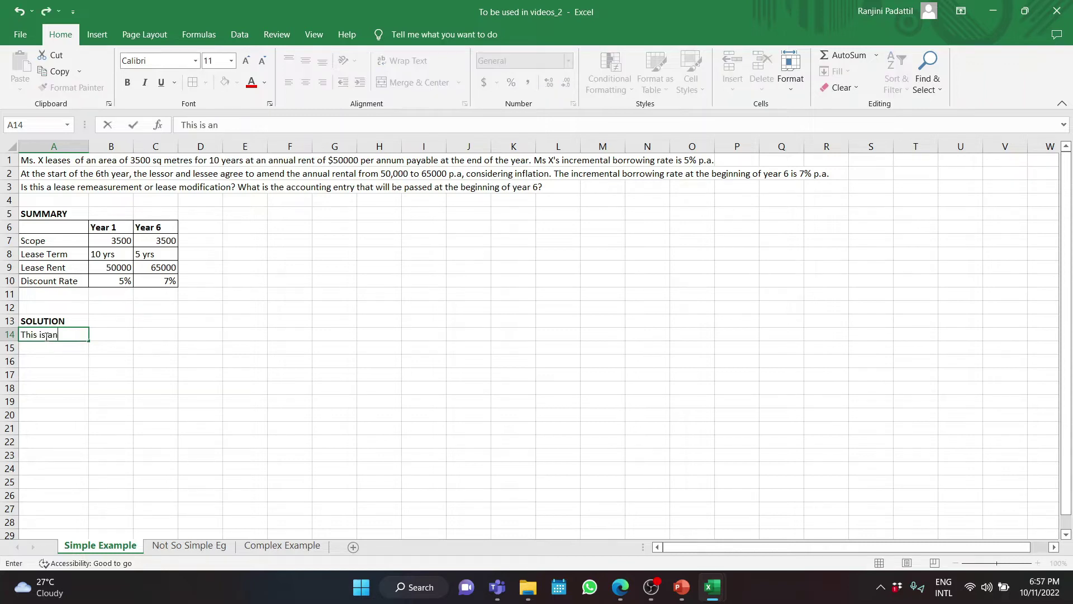
key(BackSpace)
text(Lease Modi)
key(Return)
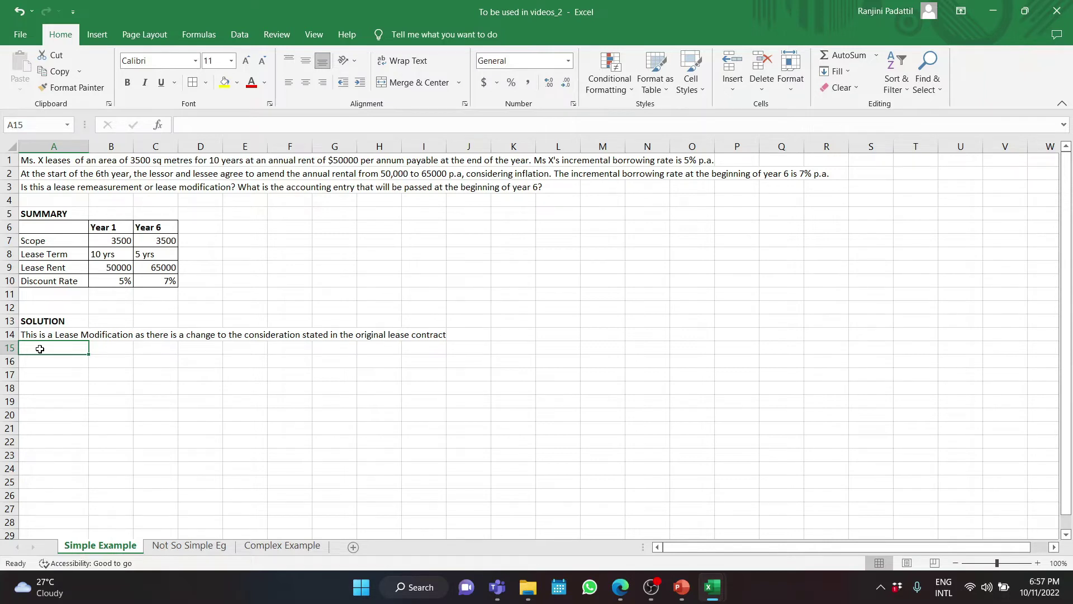
Add the heading JOURNAL ENTRIES in A16, leaving one blank row below the solution statement
key(Return)
text(JO)
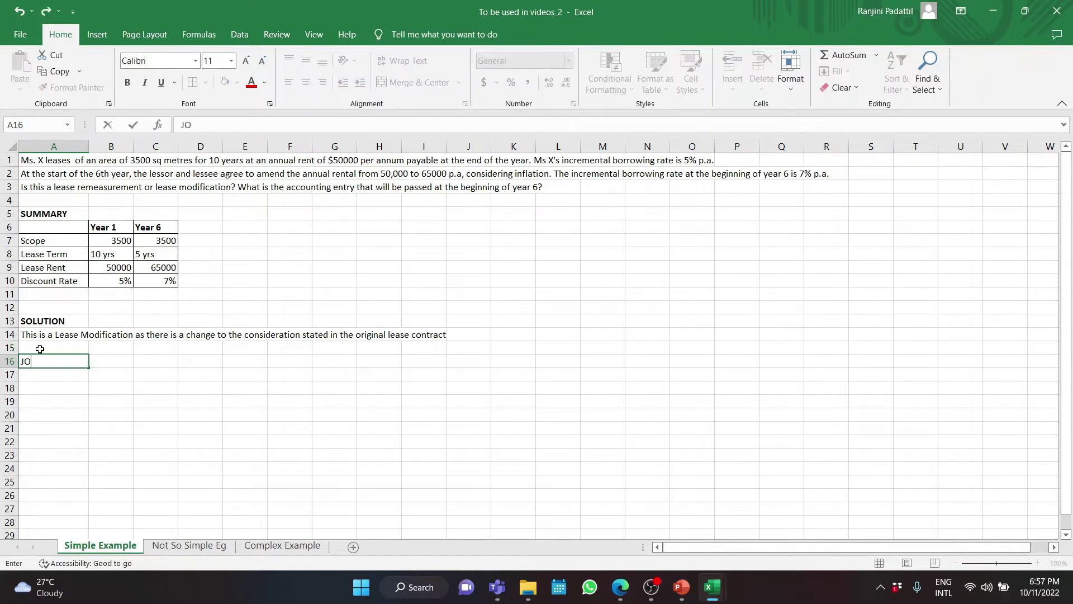
text(URNAL ENTRIE)
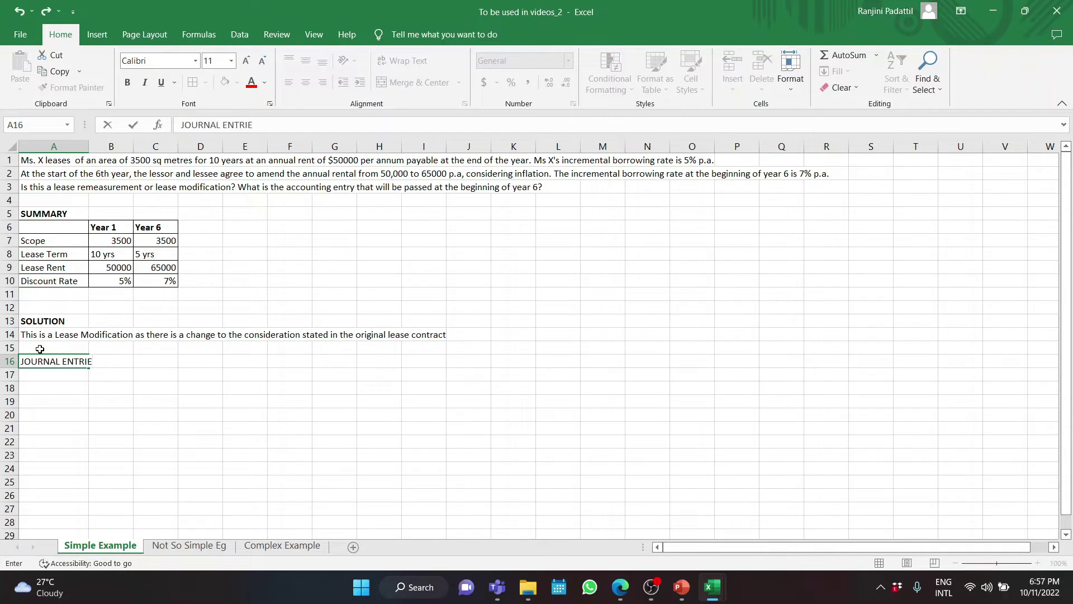
text(S)
key(Return)
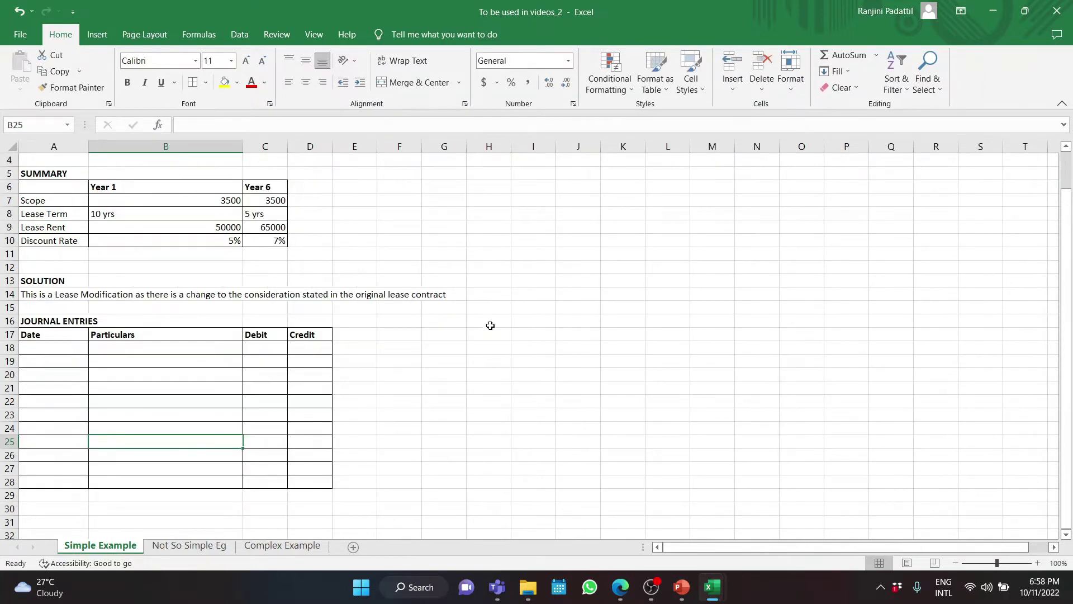
Add the heading WORKING NOTES in H16 and the subheading "WN 1: Lease Liability at the beginning of year 1" in H18
click(488, 321)
text(WORKING NOTES)
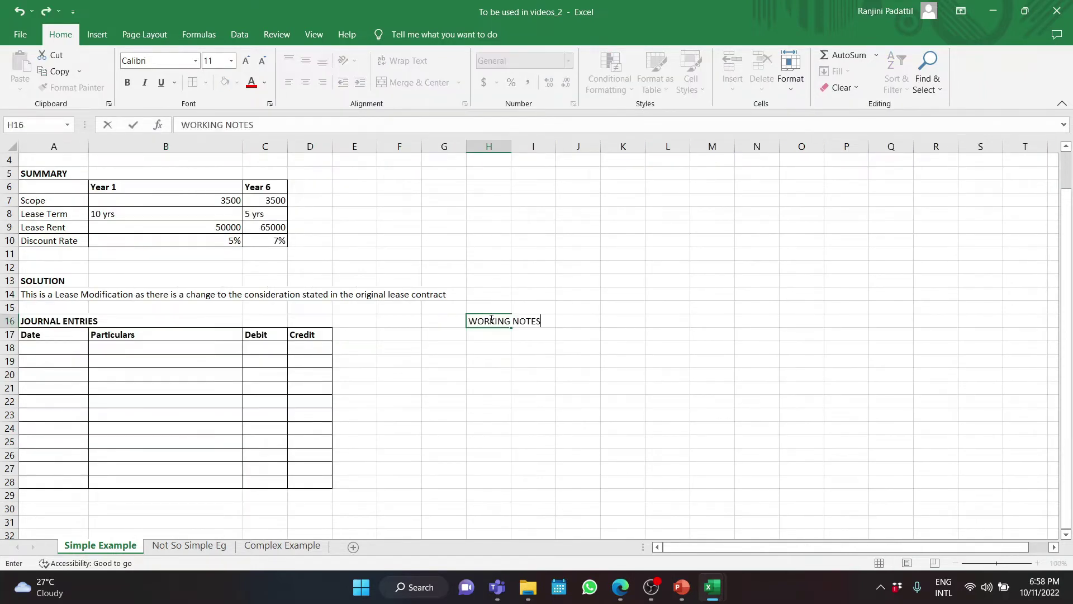
key(Return)
key(Return)
text(WN 1: Lease Liability at the beginning of year 1)
key(ctrl+Return)
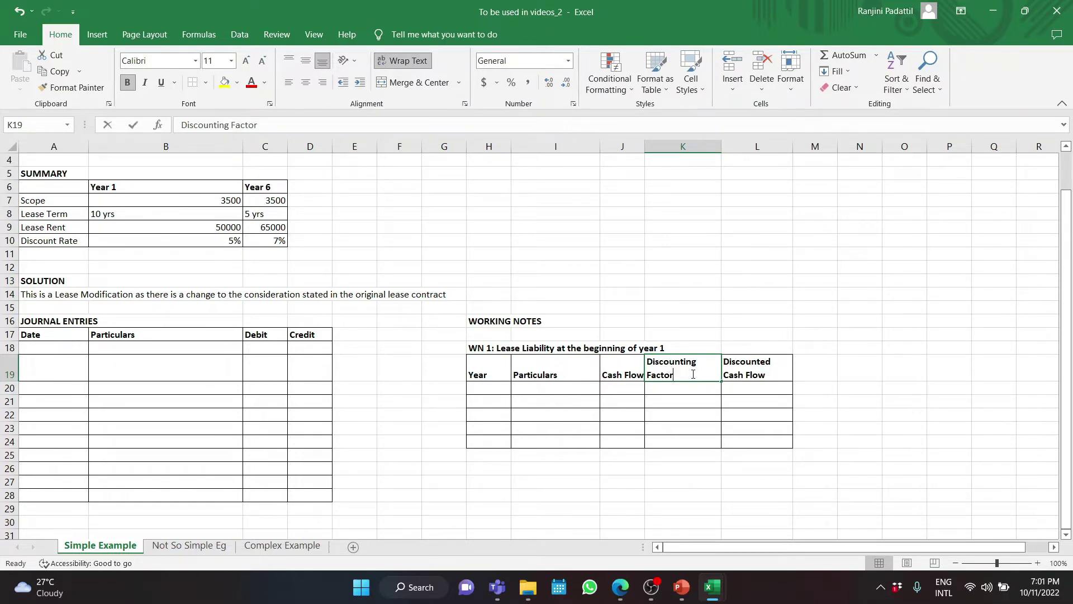
Extend the Discounting Factor column heading in K19 with "@ 5%"
double_click(694, 375)
text(@ 5%)
key(Return)
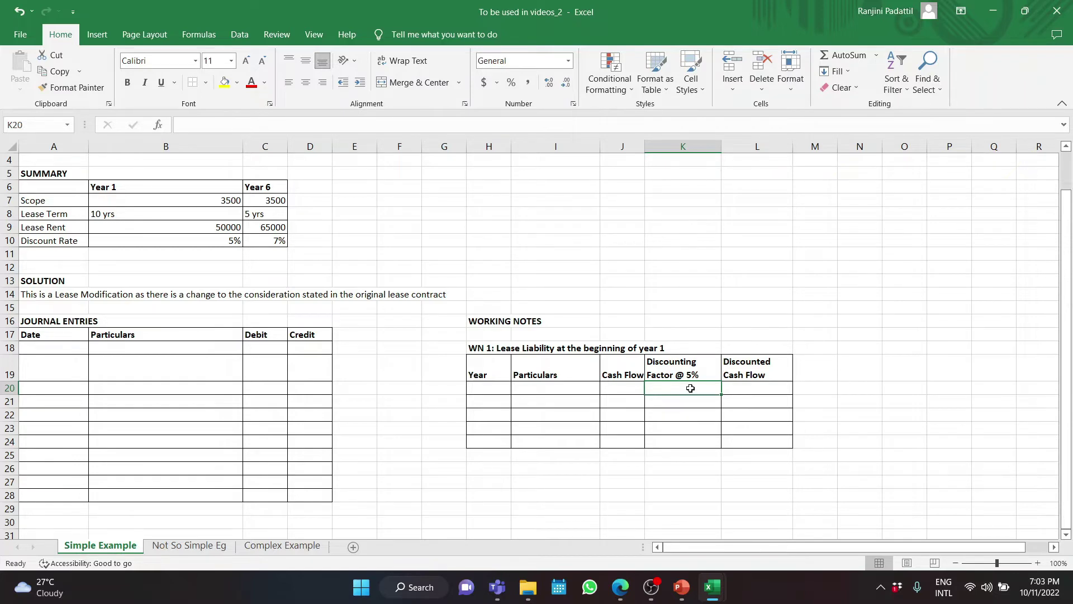
Fill the first WN 1 row with year 1-10 as text, particulars Annual Rent and a cash flow of 50000
key(Left)
key(Left)
key(Left)
text('1-10)
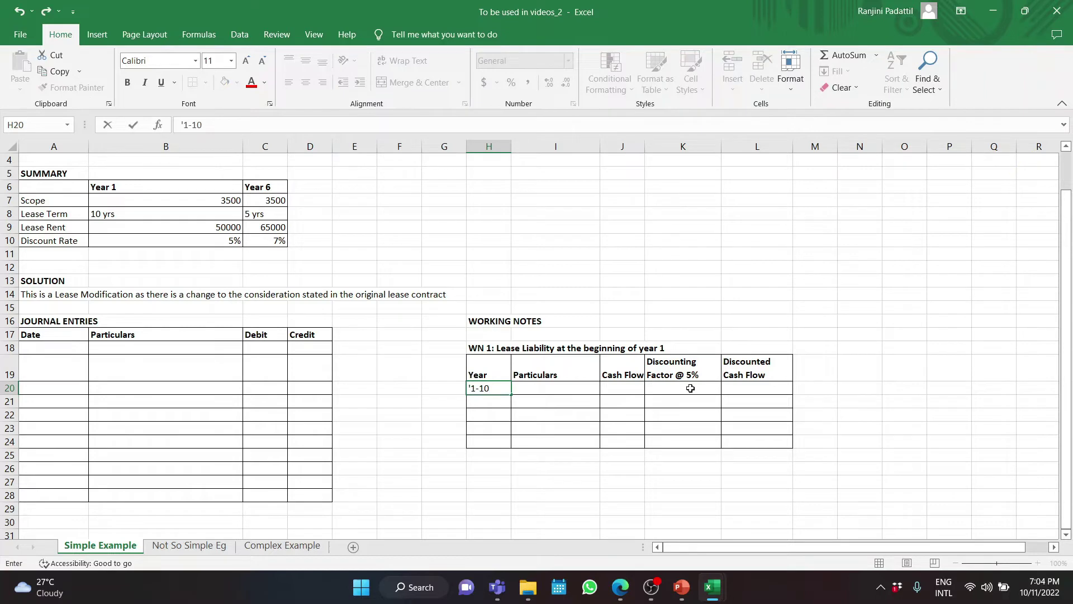
key(Tab)
text(Annual Rent)
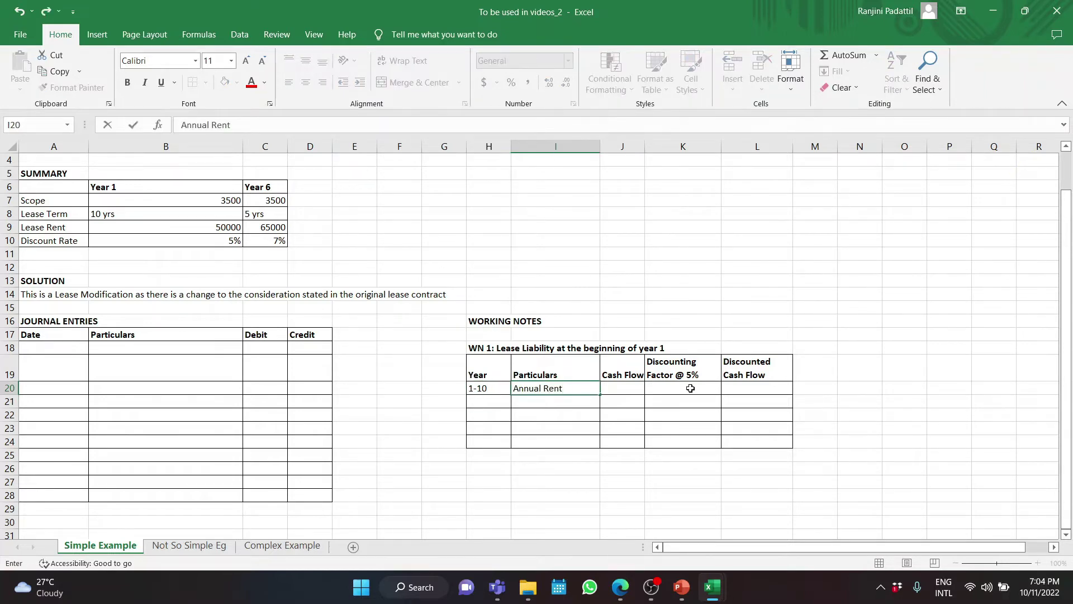
key(Tab)
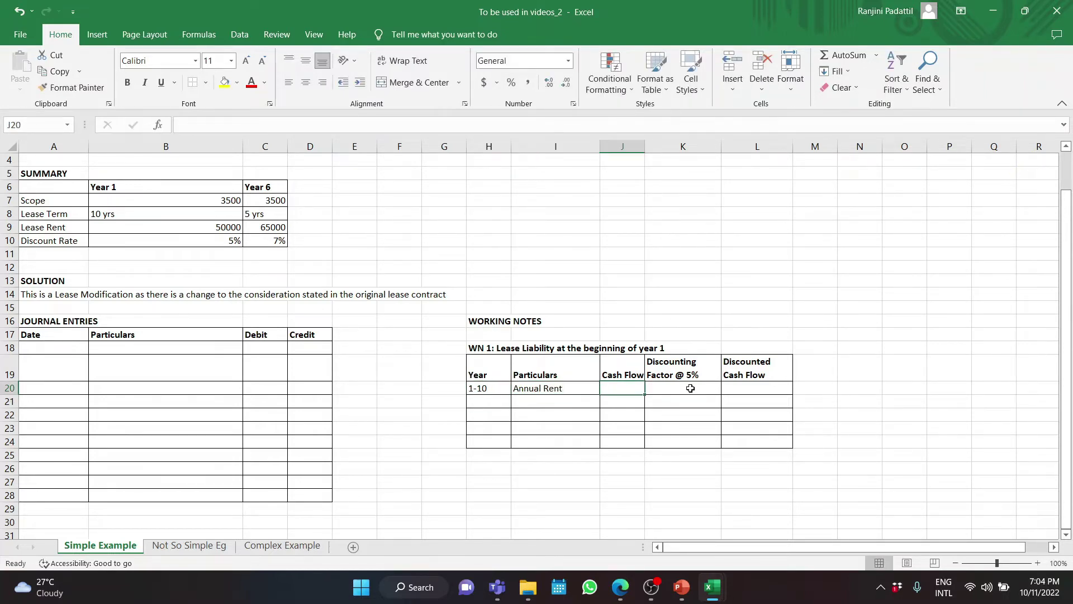
text(50000)
key(Tab)
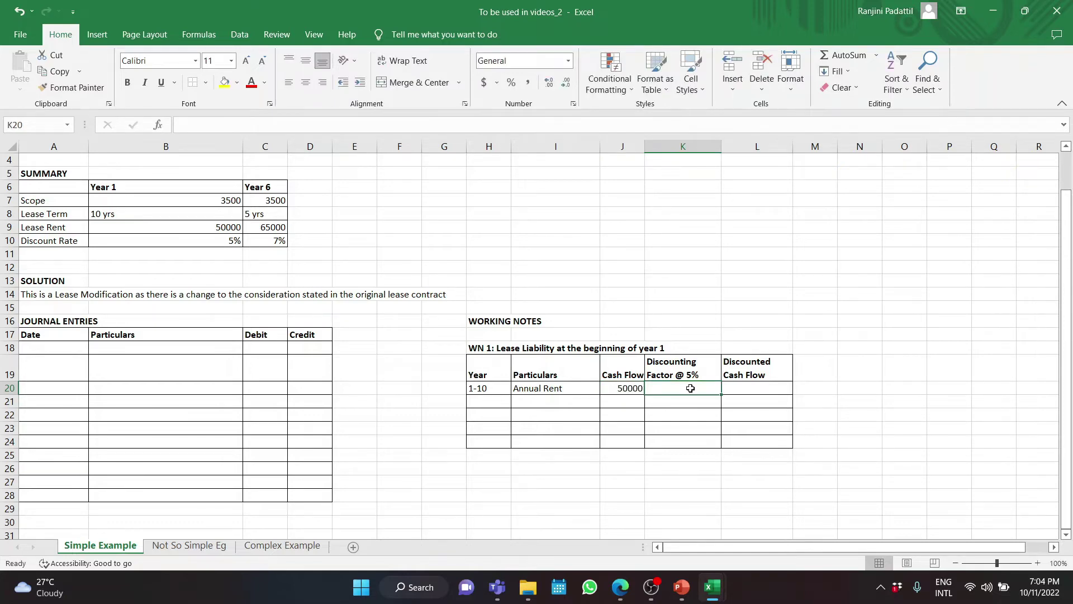
Enter the discounting factor 7.7217 in K20 and calculate the discounted cash flow in L20 with =J20*K20
text(7.7217)
click(752, 390)
text(=J20*K20)
key(Return)
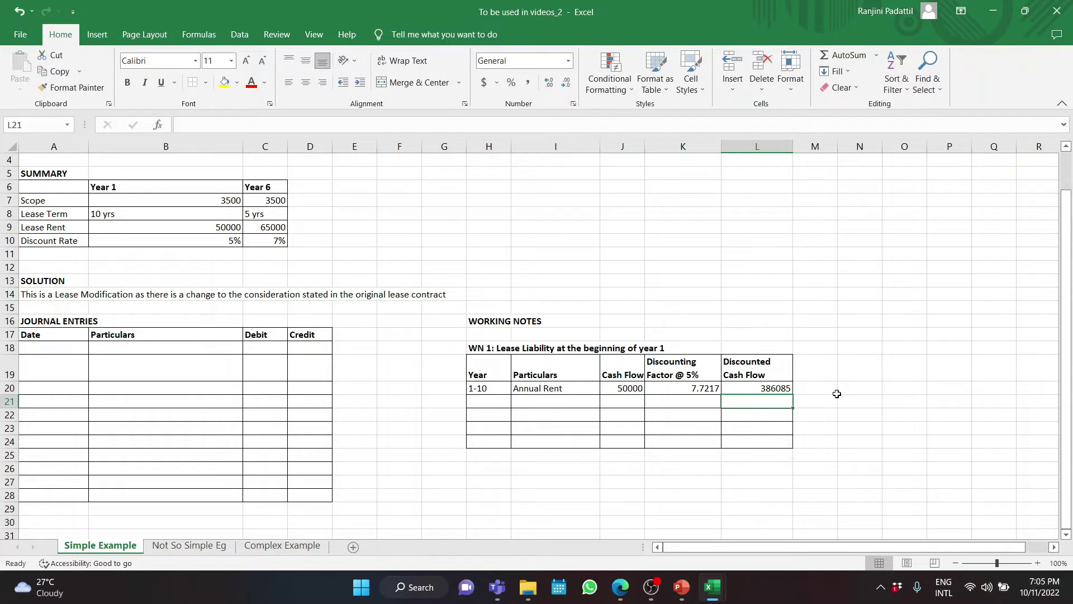
Add "WN 2: Closing Balances of Lease Liability" in H26 with column headings Year, Opening Balance, Interest, Repayment and Closing Balance in row 27
click(506, 469)
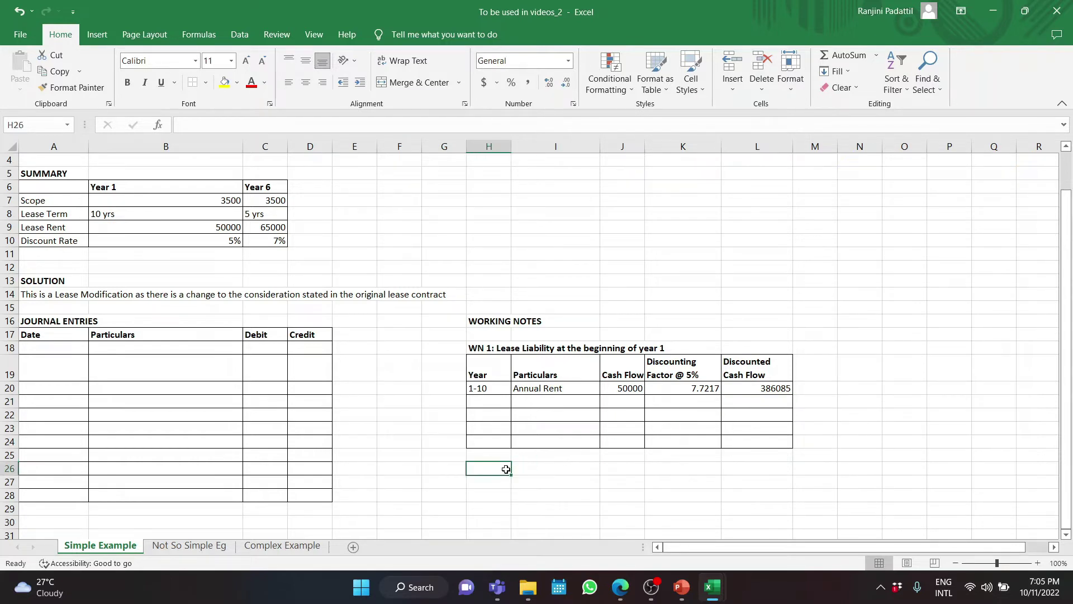
text(WN2)
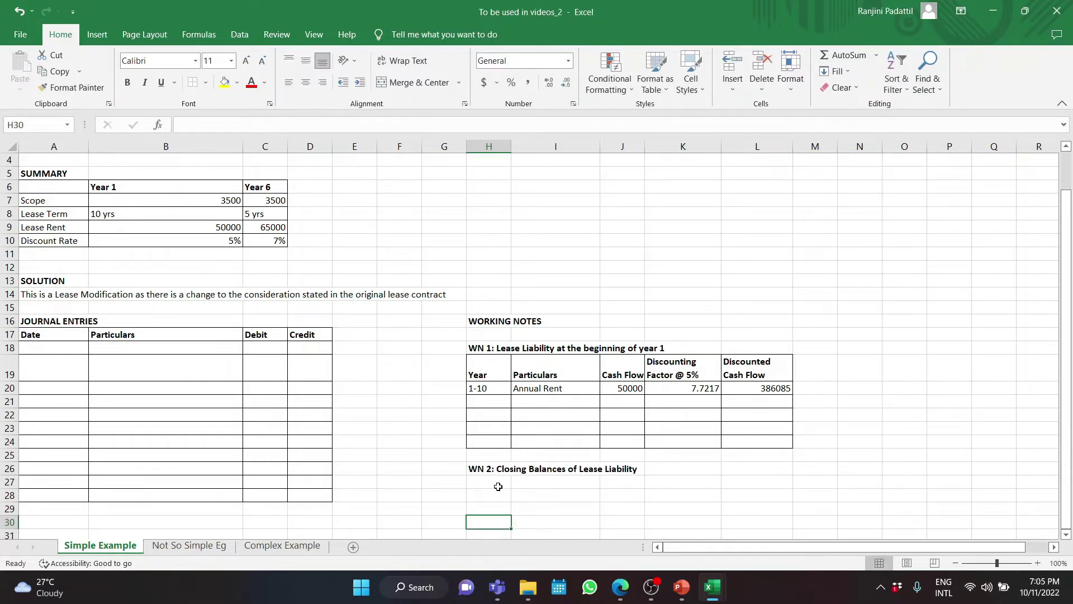
click(498, 483)
text(Year	Opening Balance	Interest	Repayment	Closing Balance)
List years 1 to 5 down the Year column of WN 2, starting in H28
click(492, 496)
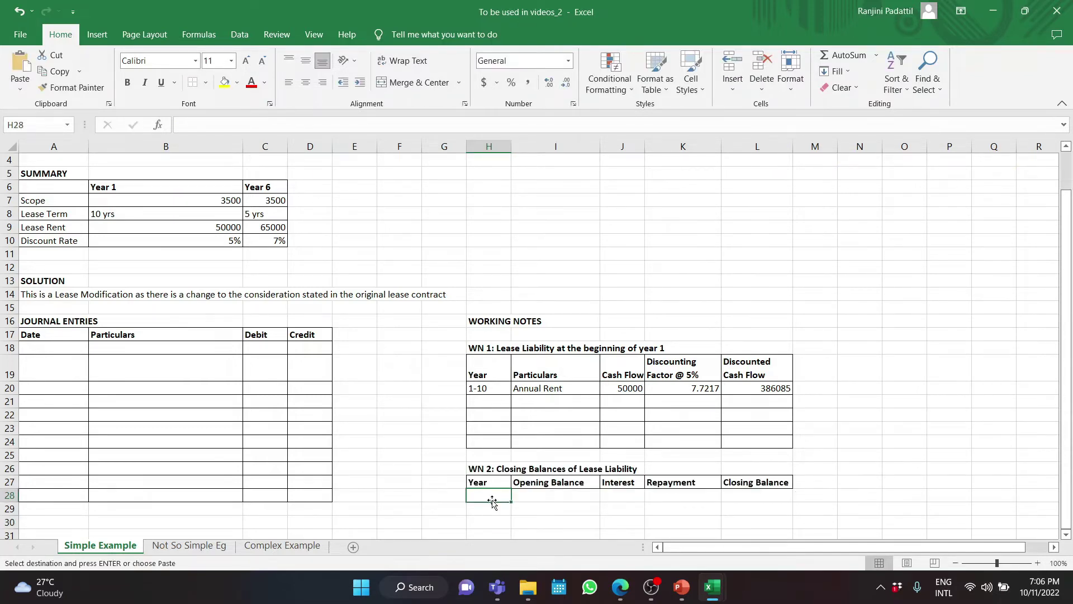
text(1)
key(Return)
text(2 3 4 5)
key(Tab)
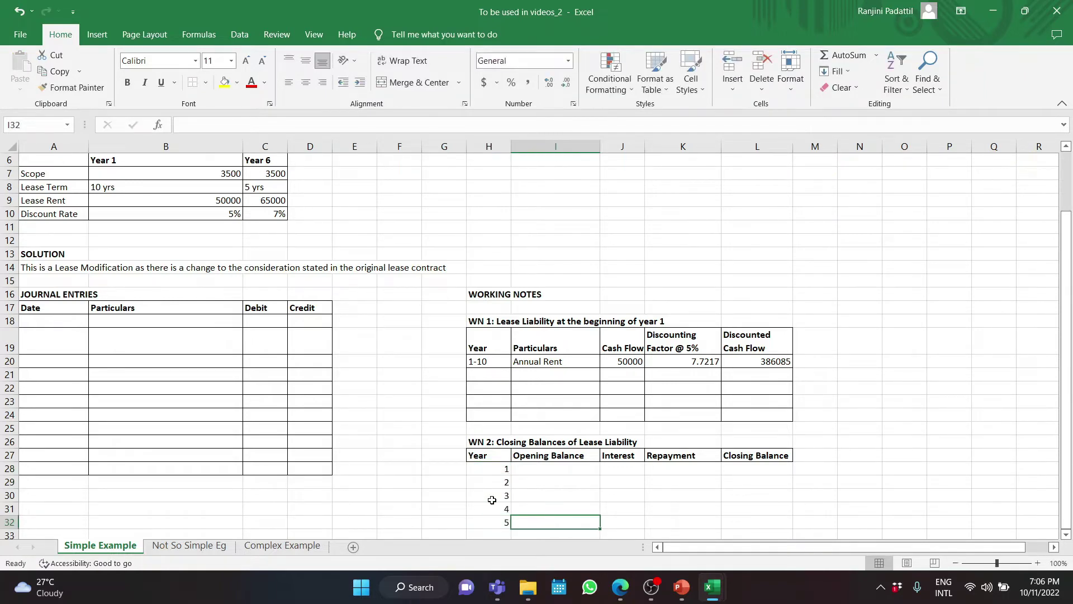
Link the year 1 opening balance in I28 to the WN 1 discounted cash flow with =L20
key(Up)
key(Up)
key(Up)
key(Up)
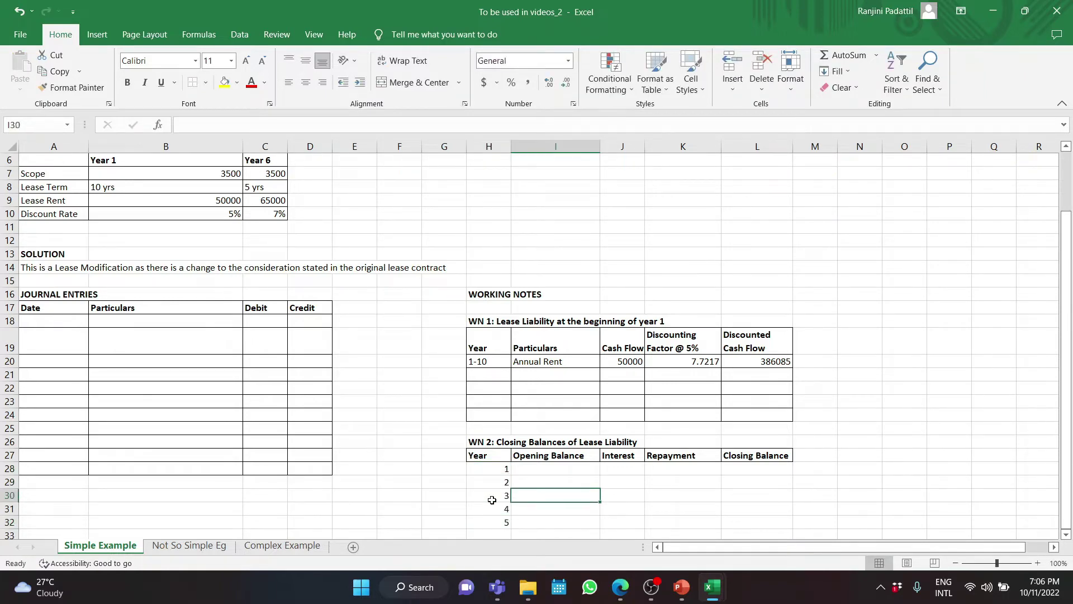
text(=)
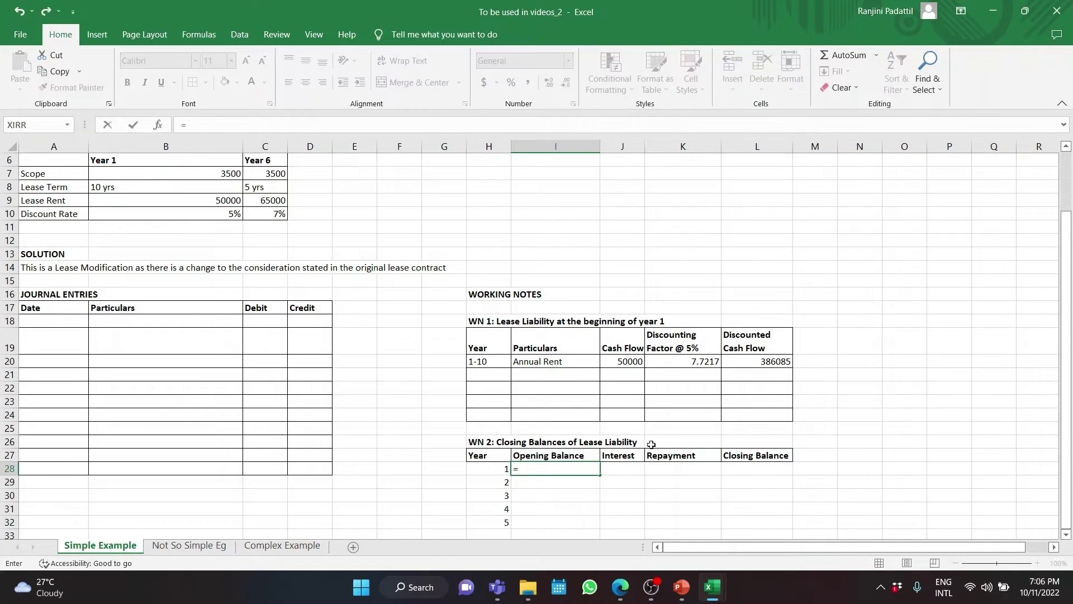
click(783, 365)
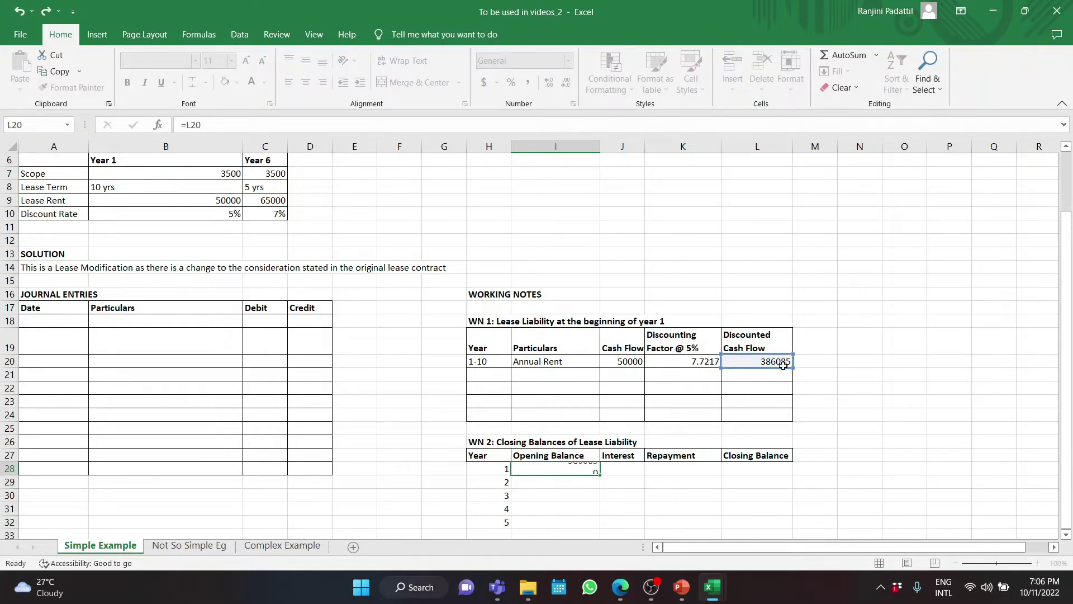
key(Return)
Calculate the year 1 interest in J28 with =I28*5%
key(Up)
key(Right)
text(=)
key(Left)
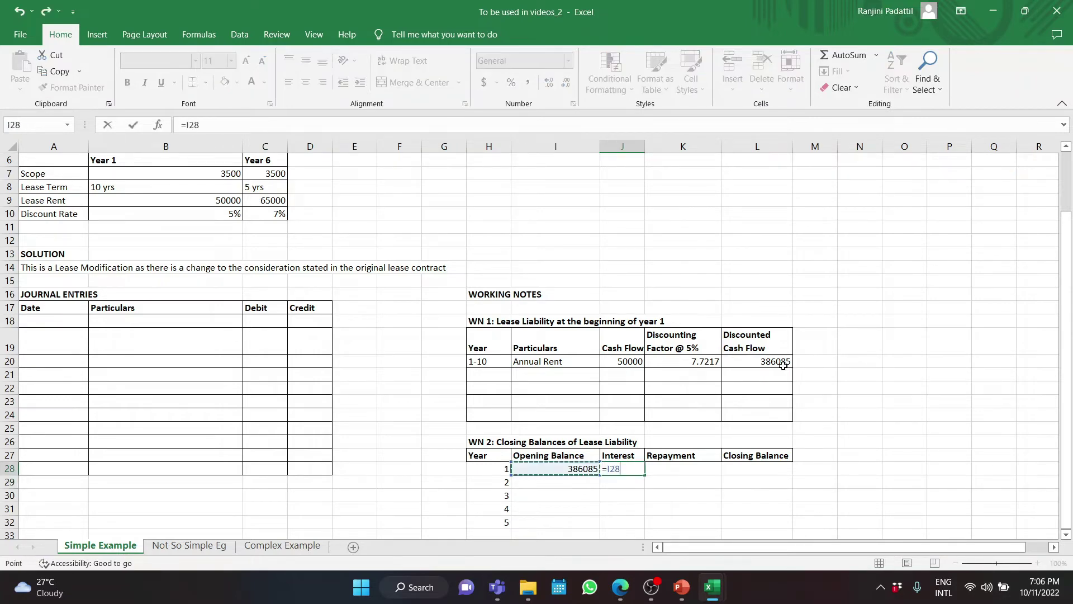
text(*5%)
key(Return)
Link the year 1 repayment in K28 to the annual rent cash flow with =J20
key(Up)
key(Right)
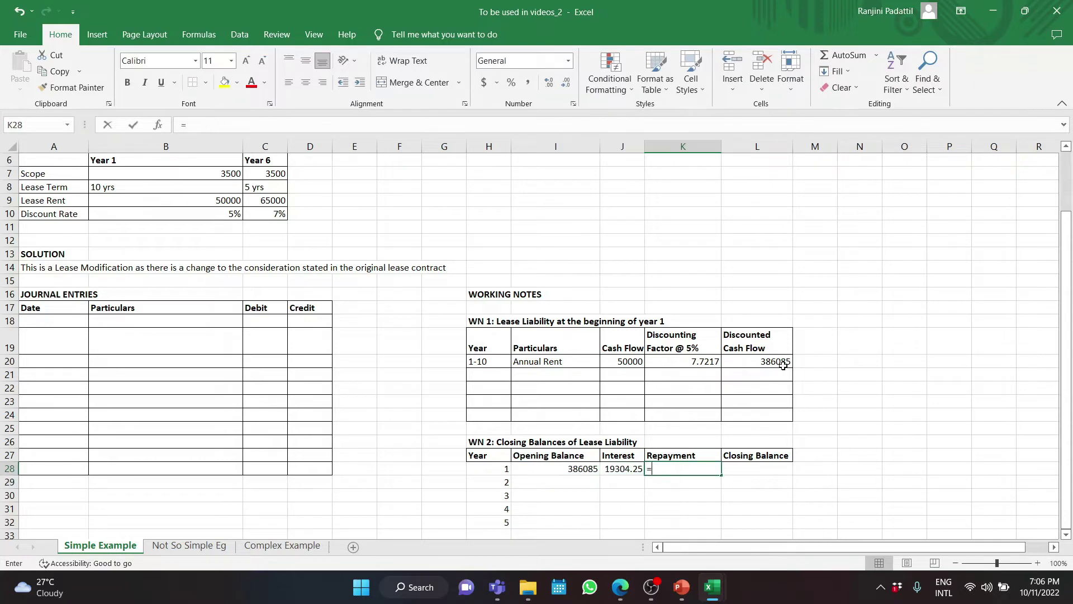
text(=)
click(632, 362)
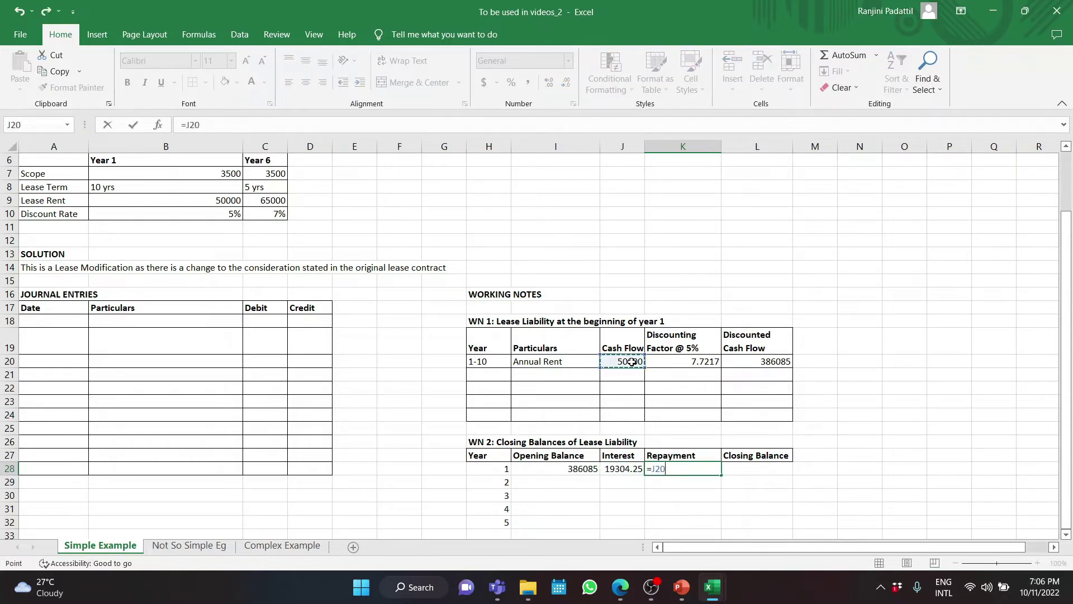
key(Return)
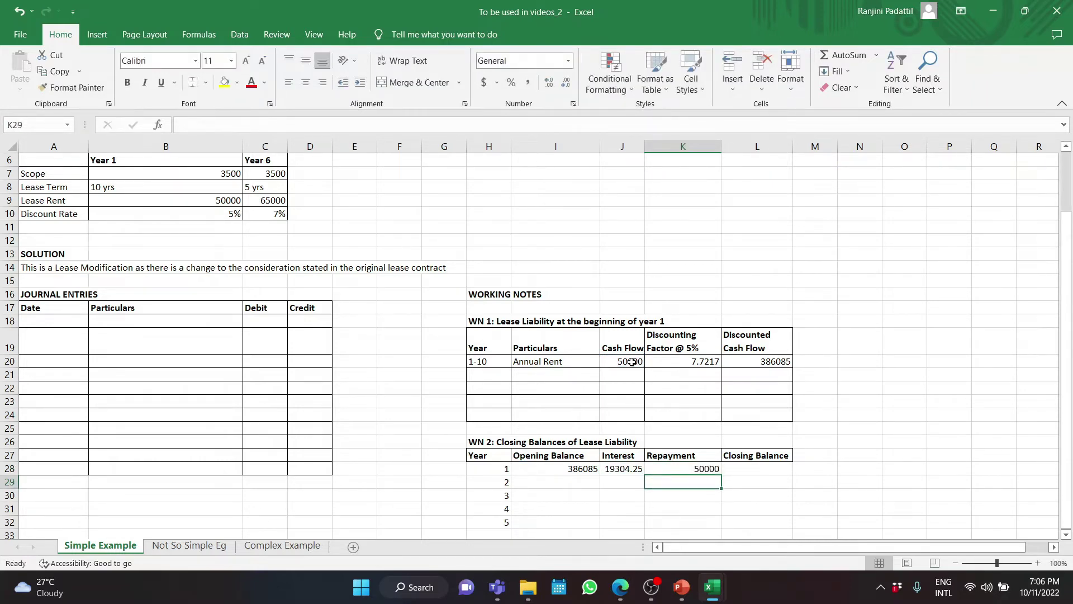
Calculate the year 1 closing balance in L28 with =I28+J28-K28
key(Up)
key(Right)
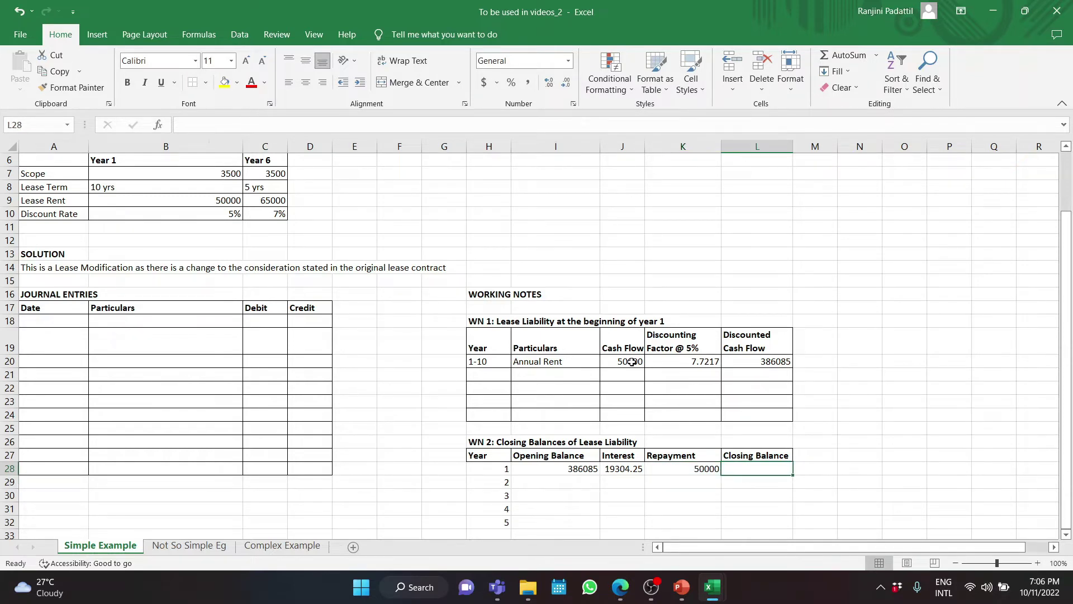
text(=)
key(Left)
key(Left)
key(Left)
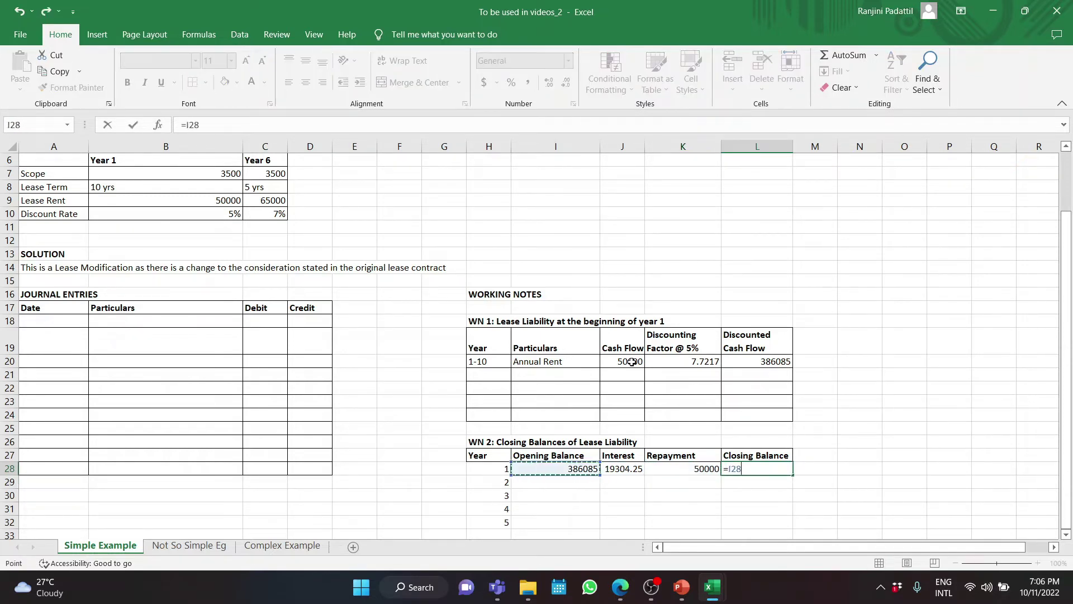
text(+)
key(Left)
key(Left)
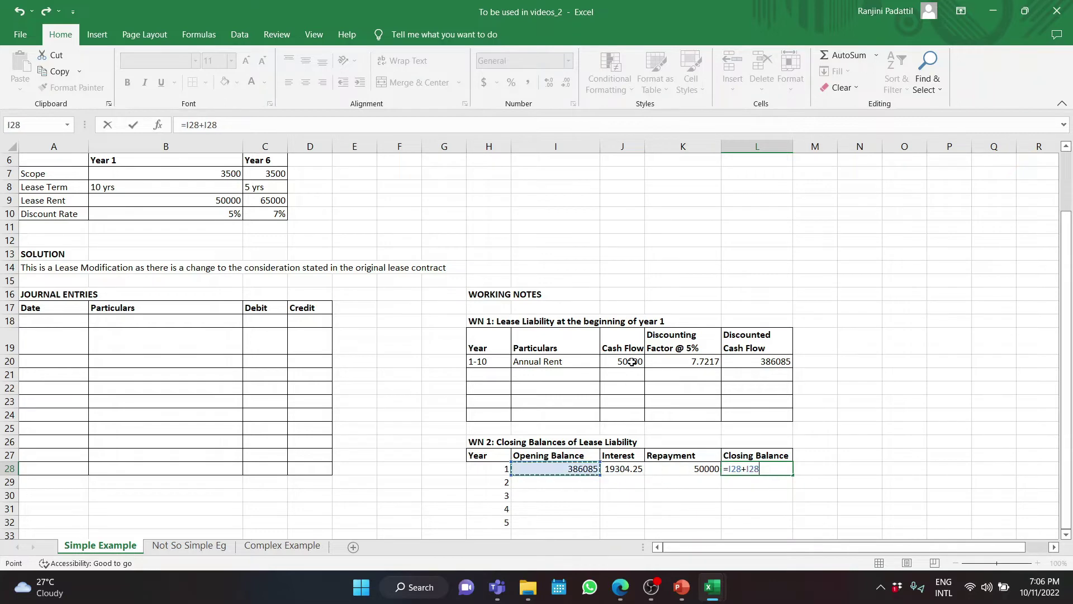
text(-)
key(Left)
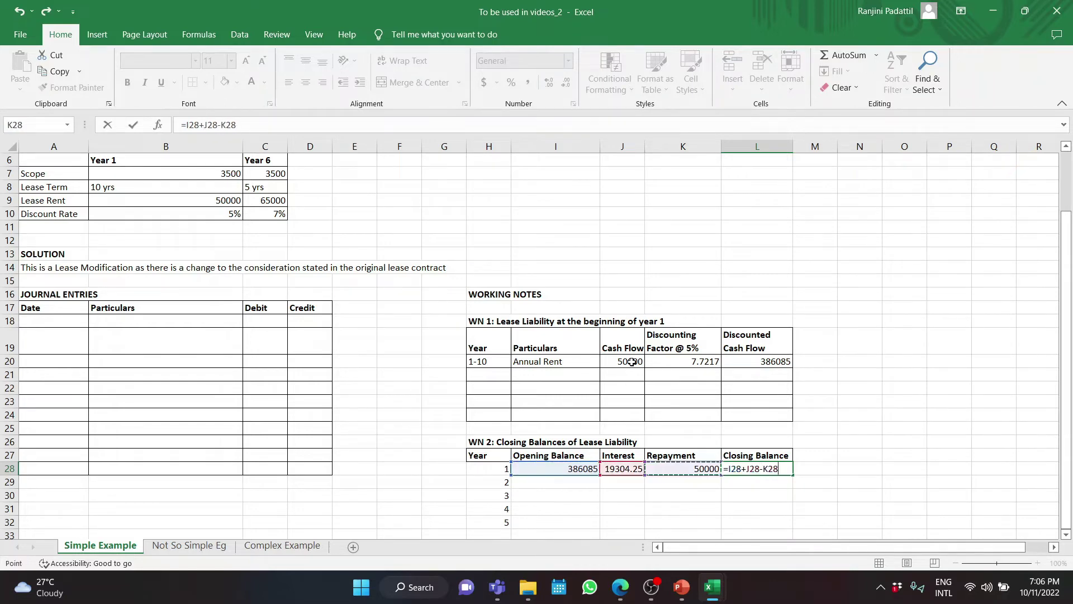
key(Return)
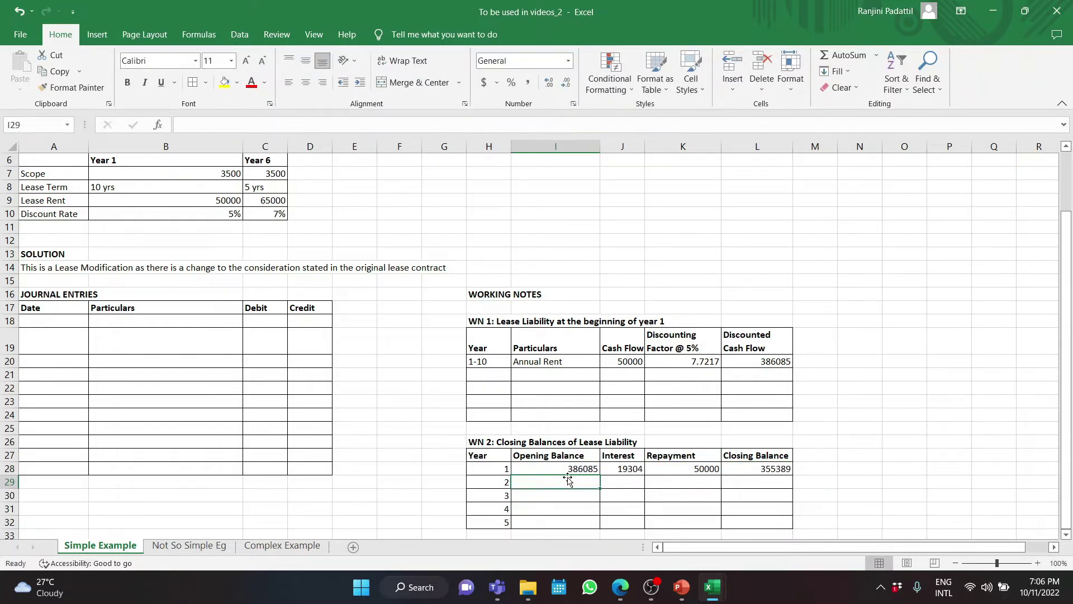
Set the year 2 opening balance in I29 to =L28 and copy the year 1 interest, repayment and closing balance formulas into row 29
text(=)
click(728, 465)
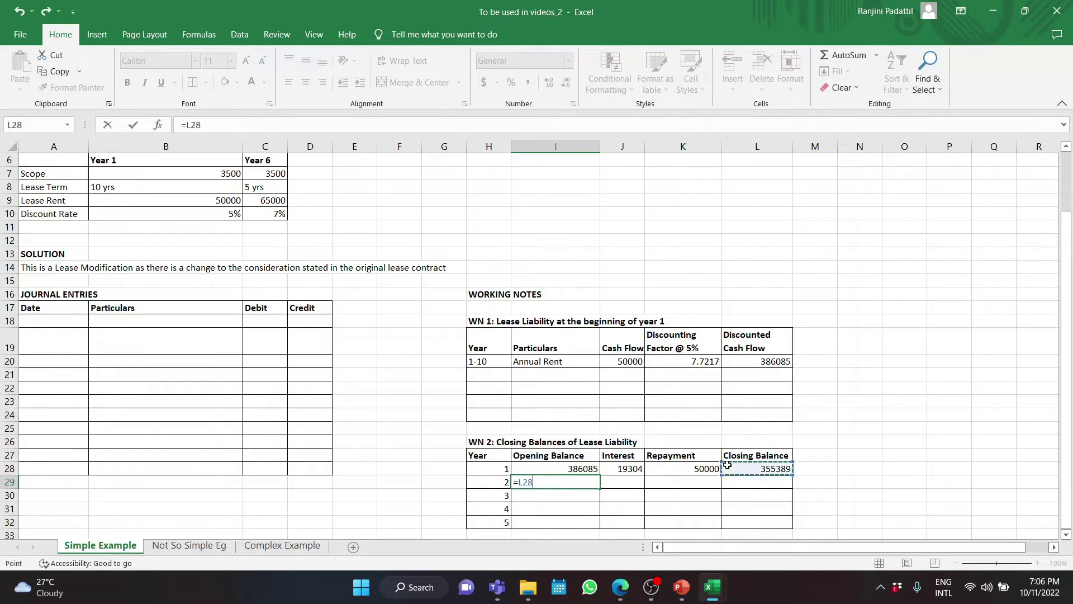
key(Return)
drag(629, 469, 785, 469)
key(ctrl+c)
click(631, 486)
key(Return)
Copy the year 2 formulas in I29:L29 down to the year 3, 4 and 5 rows of WN 2
key(Left)
key(shift+Right)
key(shift+Right)
key(shift+Right)
key(ctrl+c)
key(shift+Down)
key(shift+Down)
key(shift+Down)
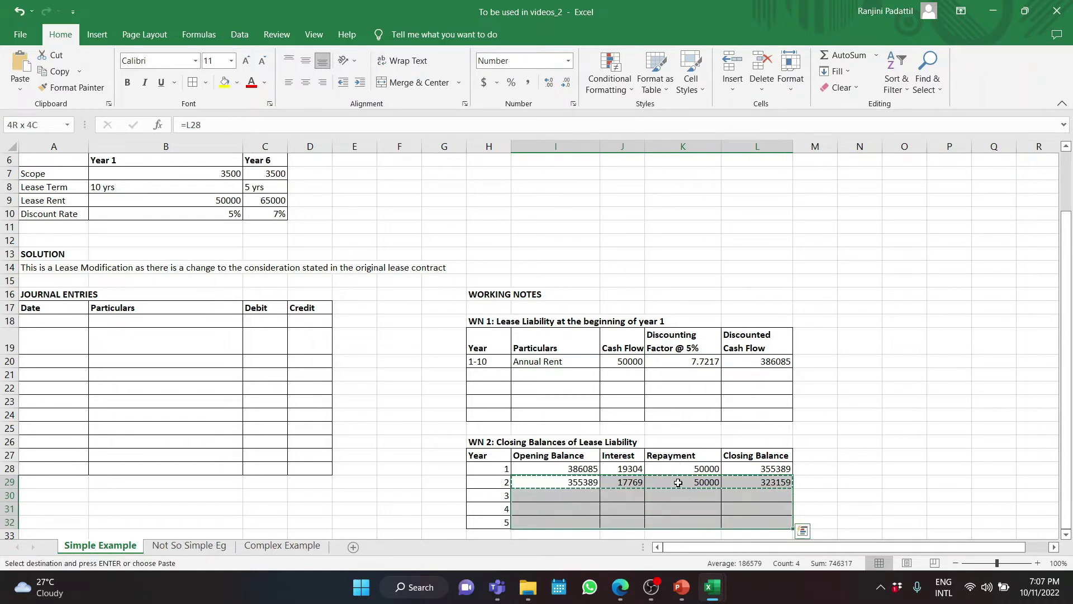
key(ctrl+v)
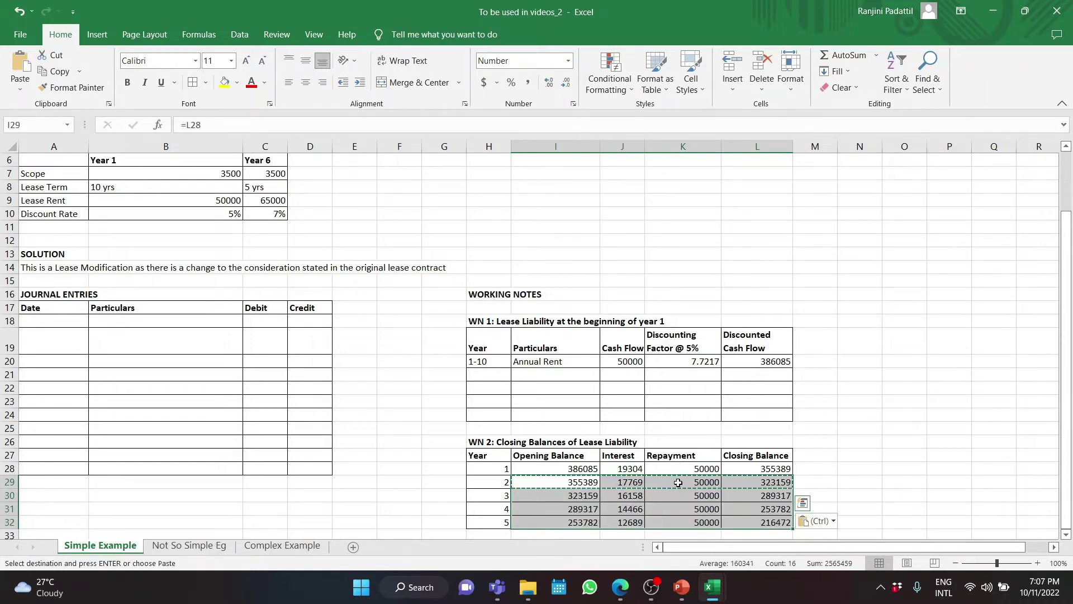
key(Escape)
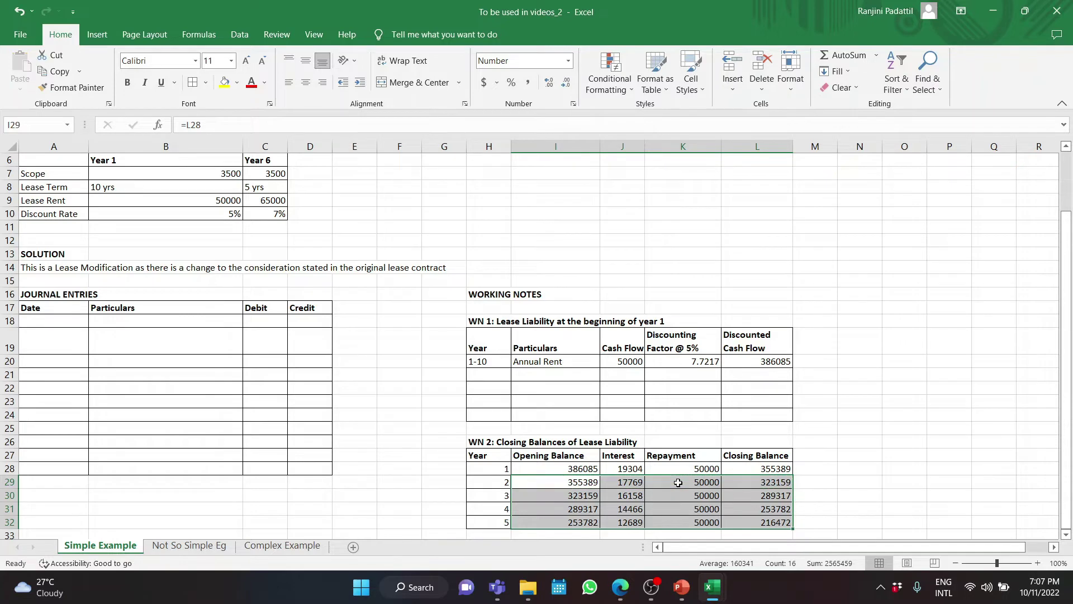
click(905, 412)
click(781, 521)
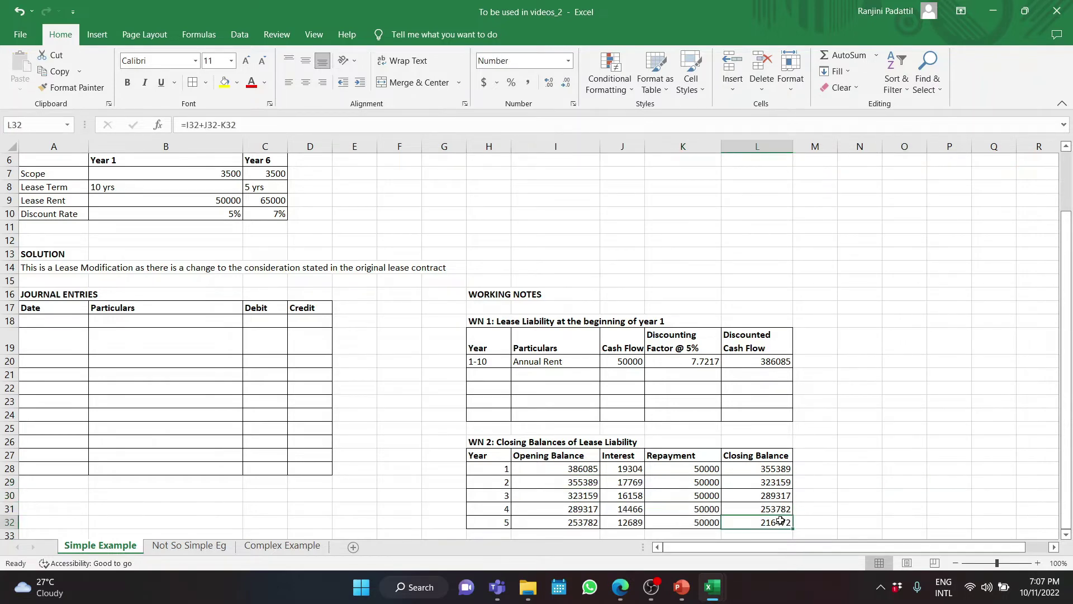
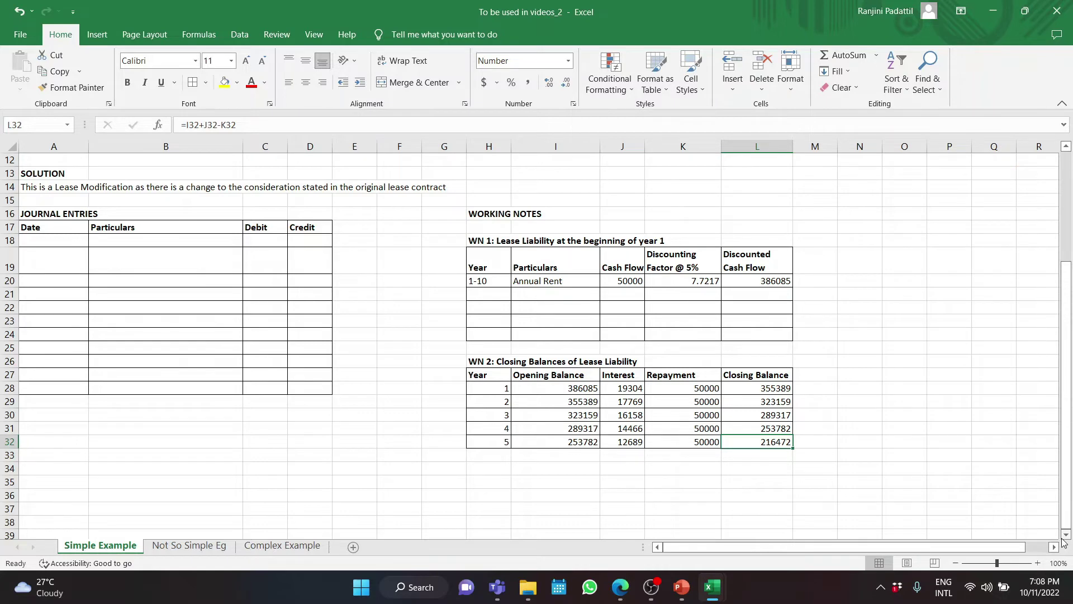
Add "WN 5: Revised Lease Liability at the beginning of year 6" in H34 with headings Year, Particulars, Cash Flow, Discounting Factor @ 7% and Discounted Cash Flow
click(490, 470)
text(WN)
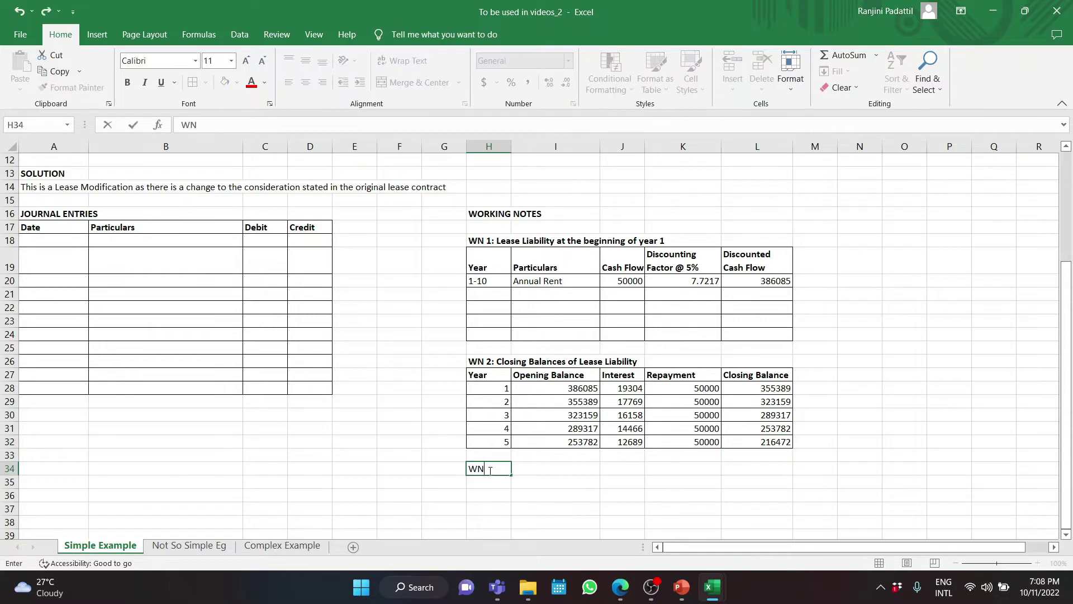
text( 5)
key(ctrl+Return)
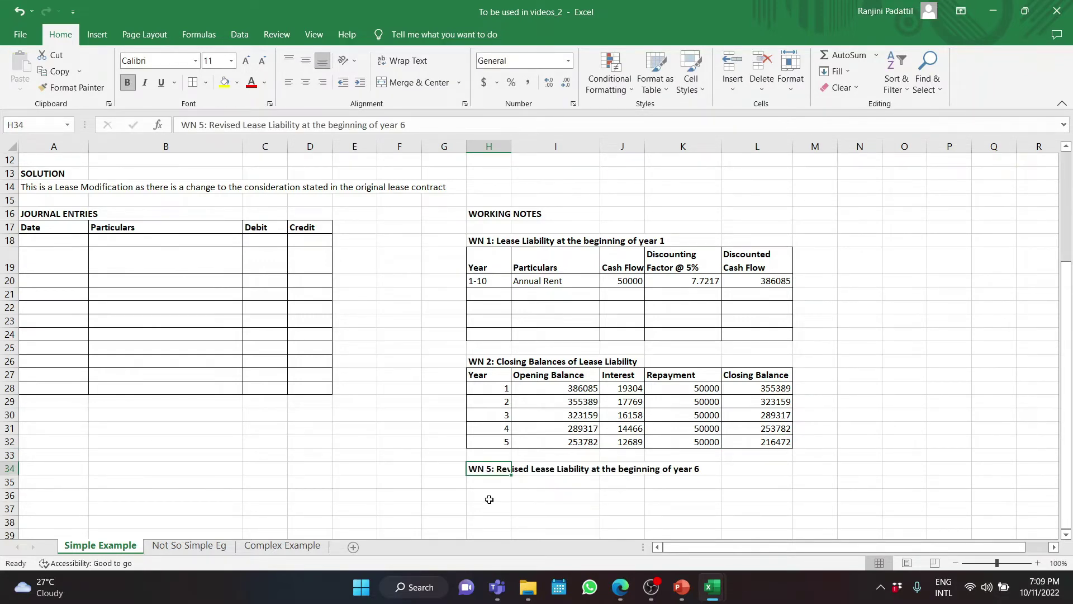
key(Down)
text(Year	Particulars	Cash Flow	Discounting Factor @ 7%	Discounted Cash Flow)
Fill the first WN 5 row with year 1-5 as text, particulars Annual Rent and a cash flow of 65000
click(504, 510)
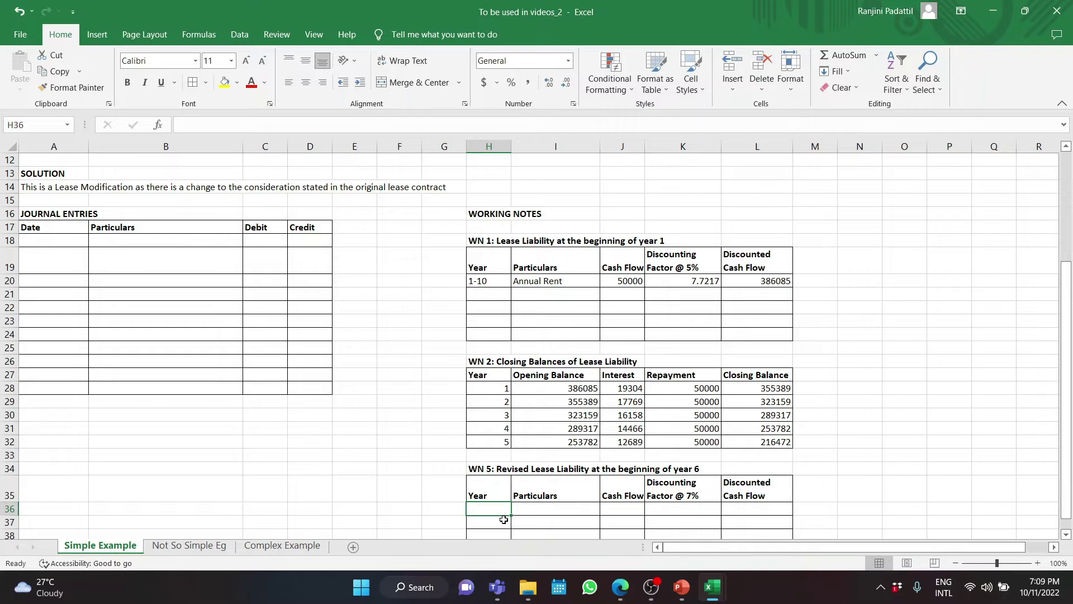
text('1-5)
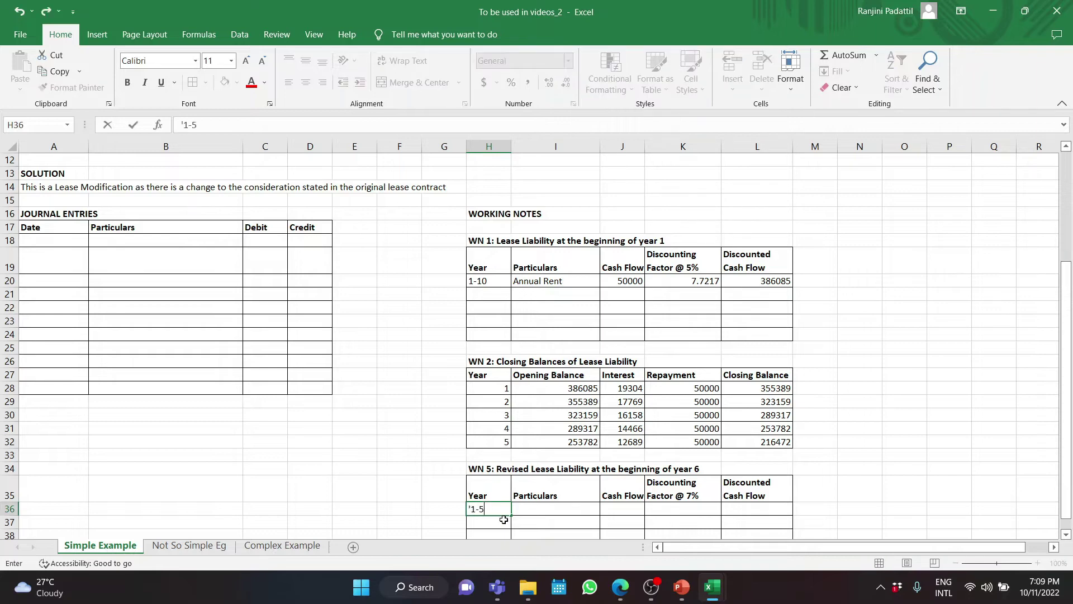
key(Tab)
text(Annual Rent)
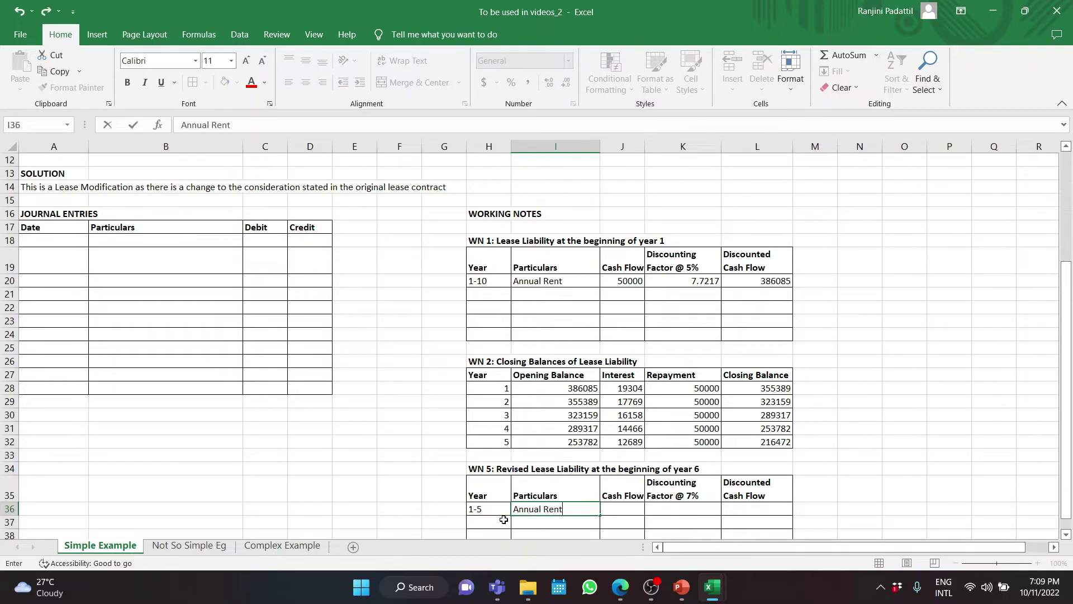
key(Tab)
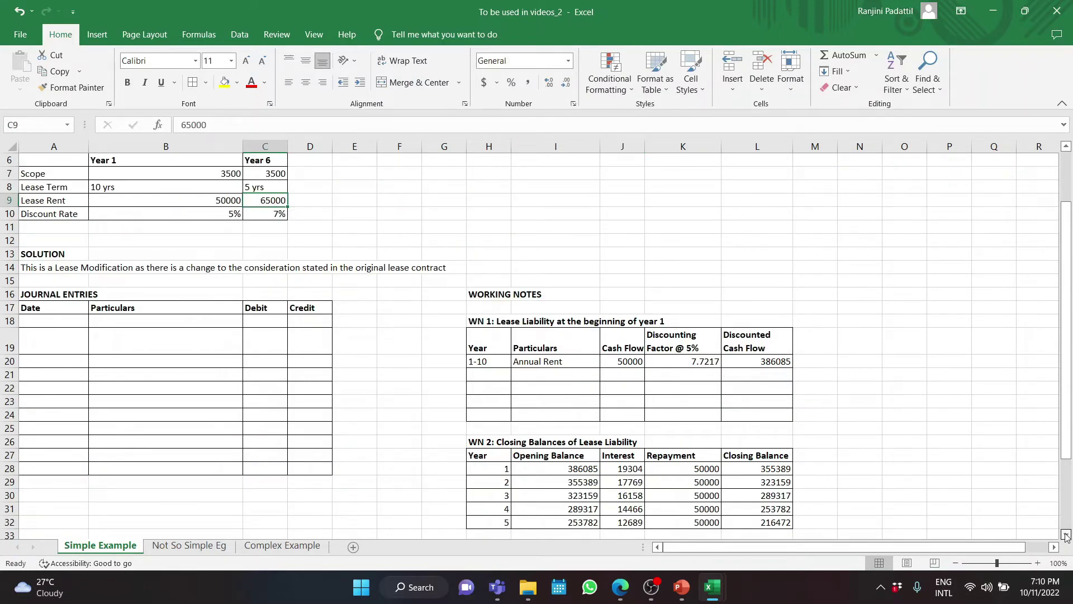
click(1066, 536)
scroll(1066, 536, down, 2)
click(631, 496)
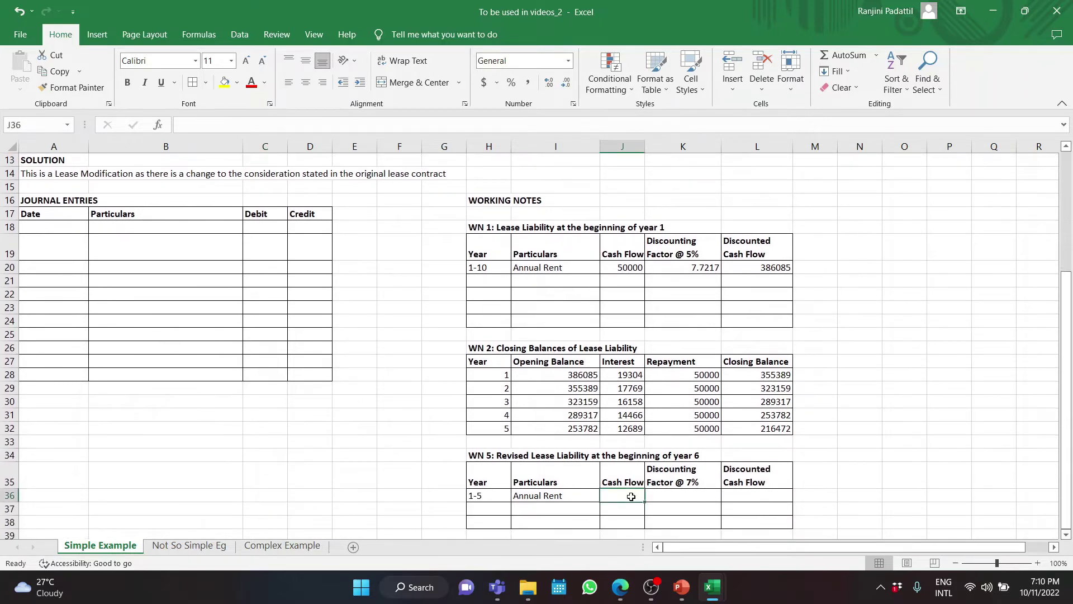
text(65000)
key(Tab)
Enter the discounting factor 4.1002 in K36 and calculate the discounted cash flow in L36 with =K36*J36
scroll(620, 496, up, 4)
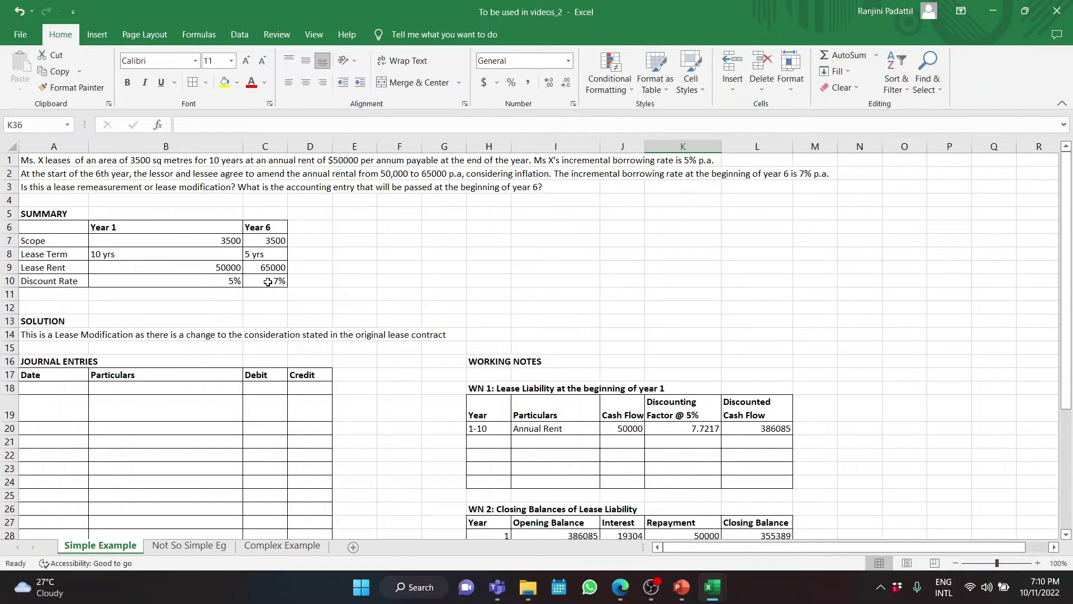
scroll(269, 282, down, 20)
scroll(667, 493, up, 16)
key(alt+Tab)
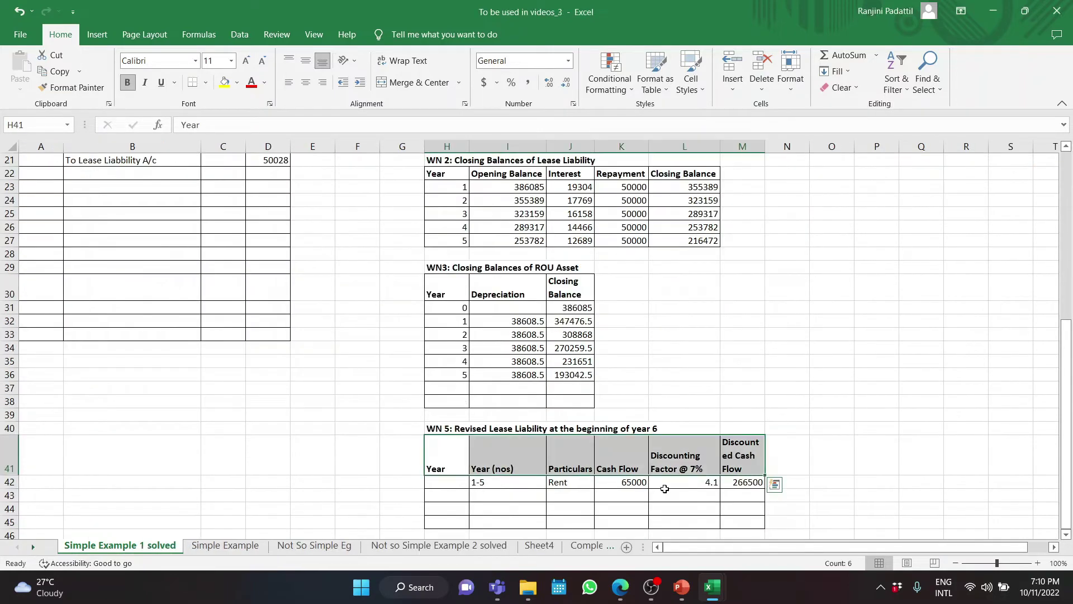
key(alt+Tab)
text(4.1002)
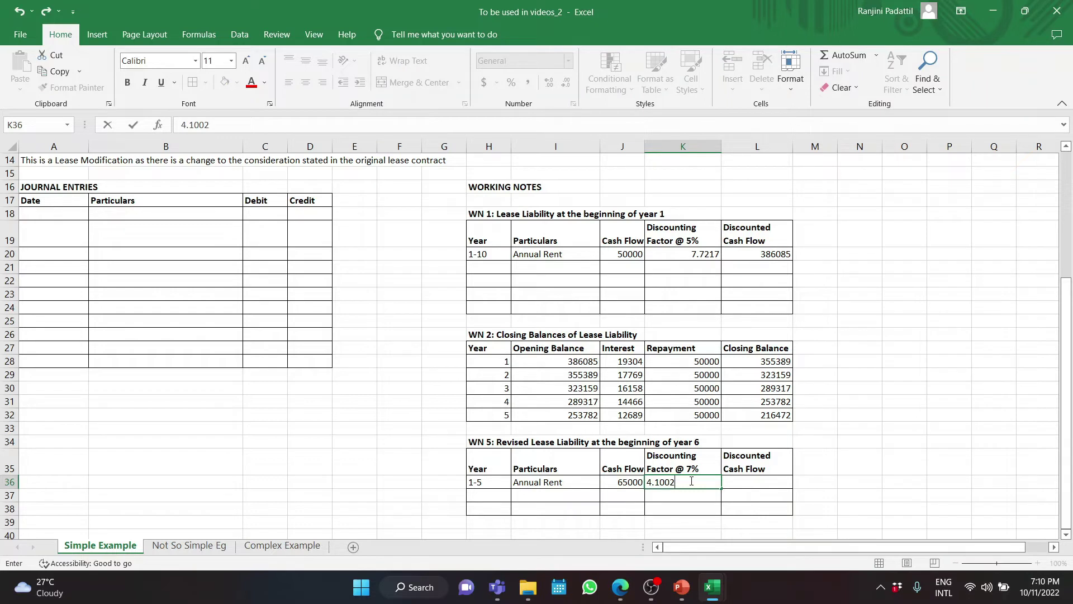
key(Tab)
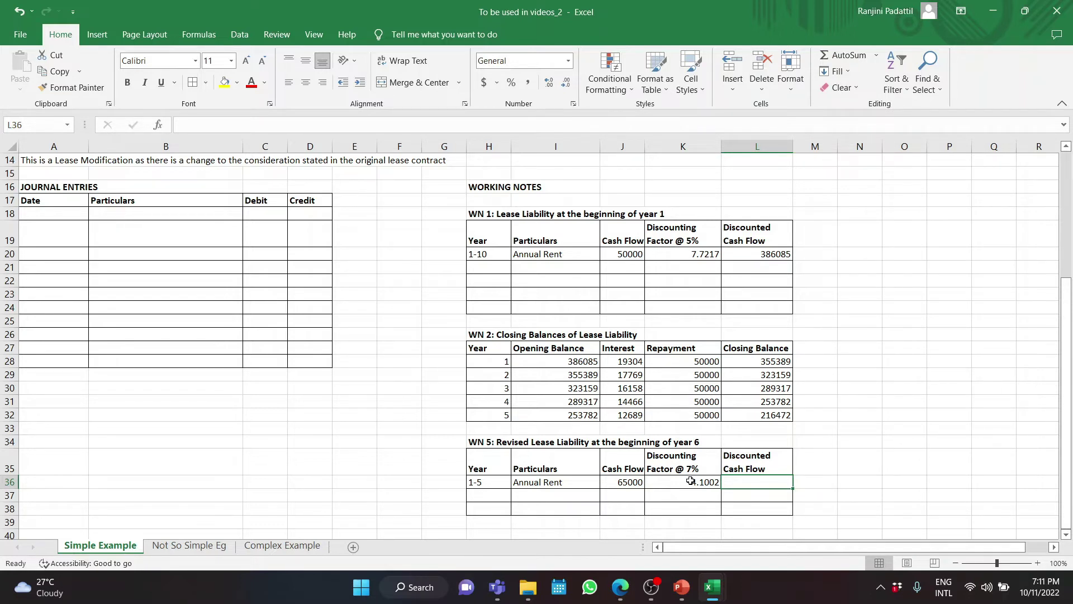
text(=K36*J36)
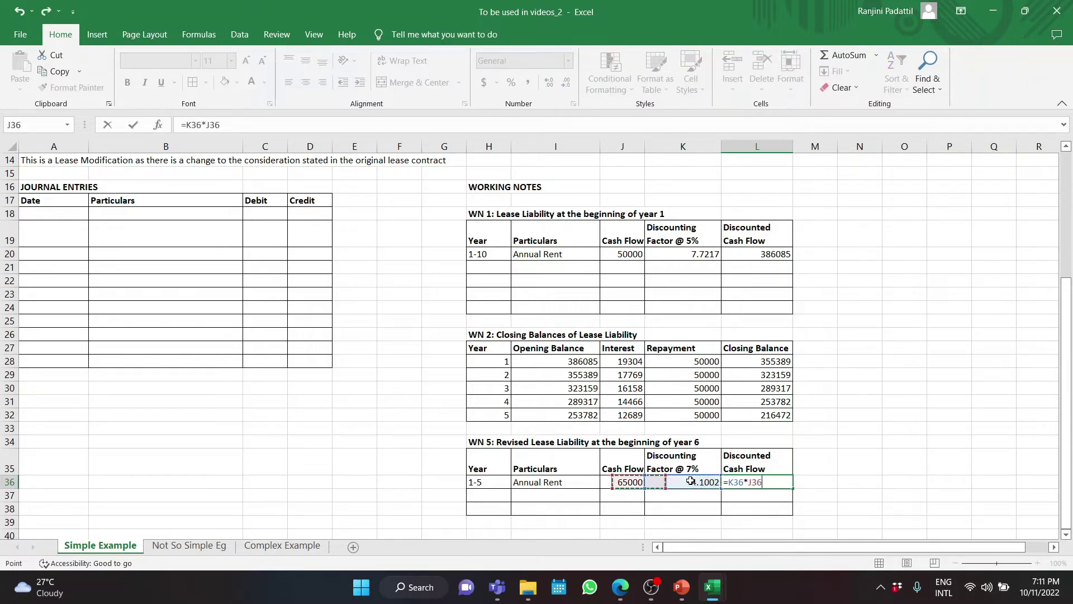
key(Return)
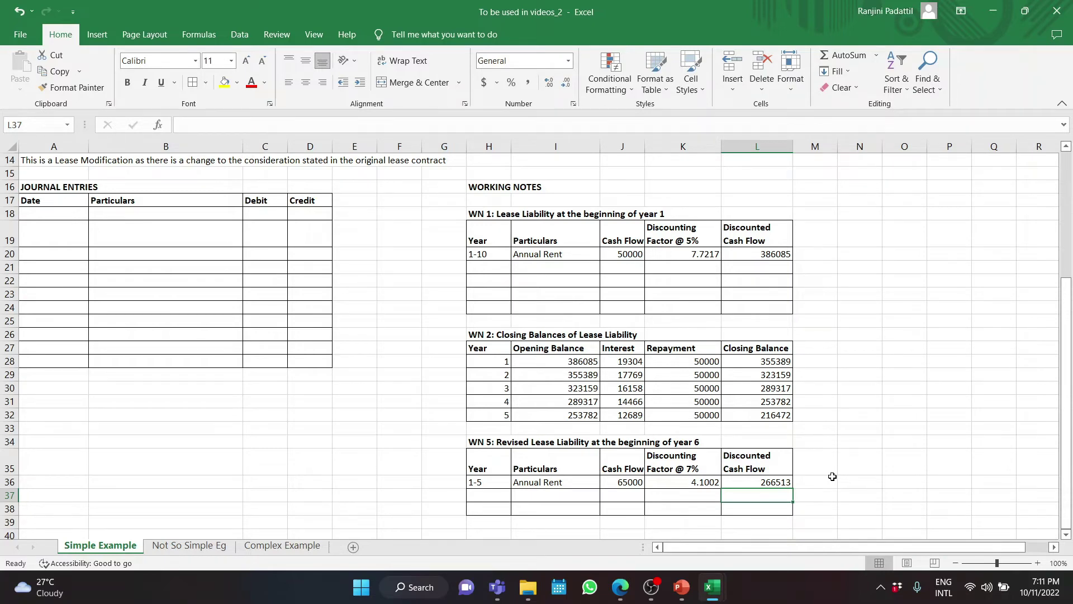
Enter 50041 in L40 as the difference between the revised lease liability and the year 5 closing balance
click(759, 536)
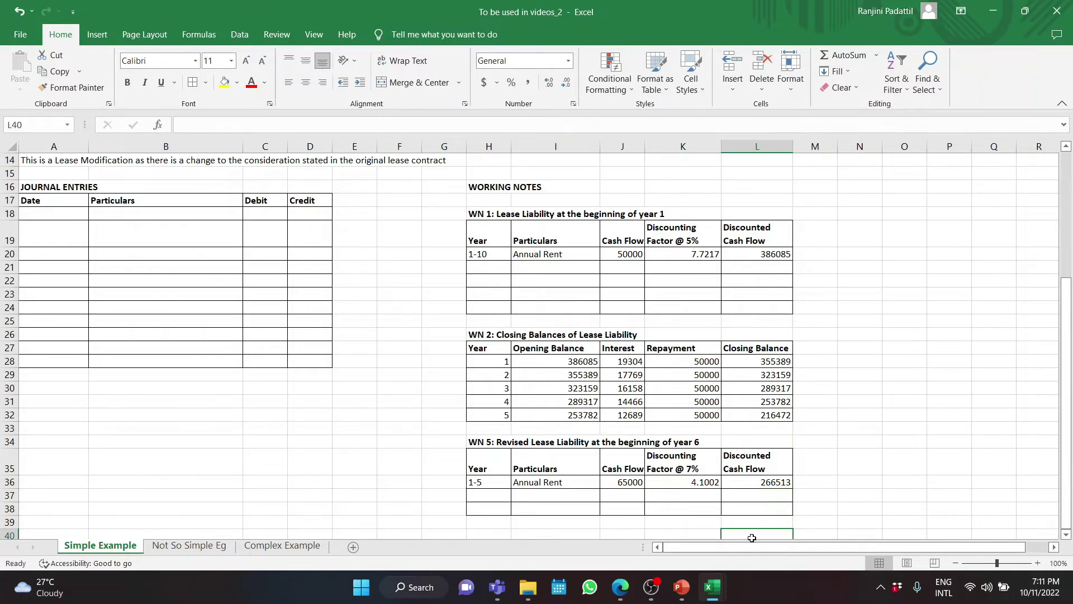
text(50041)
key(Return)
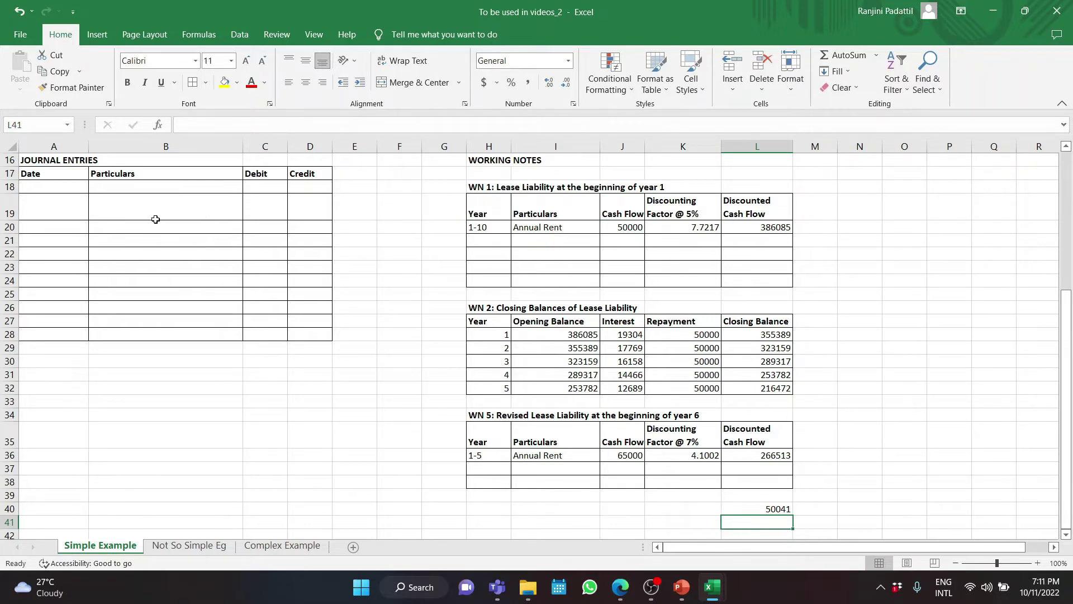
Enter "Beginning of 6th year" as the date of the journal entry in A19
click(77, 213)
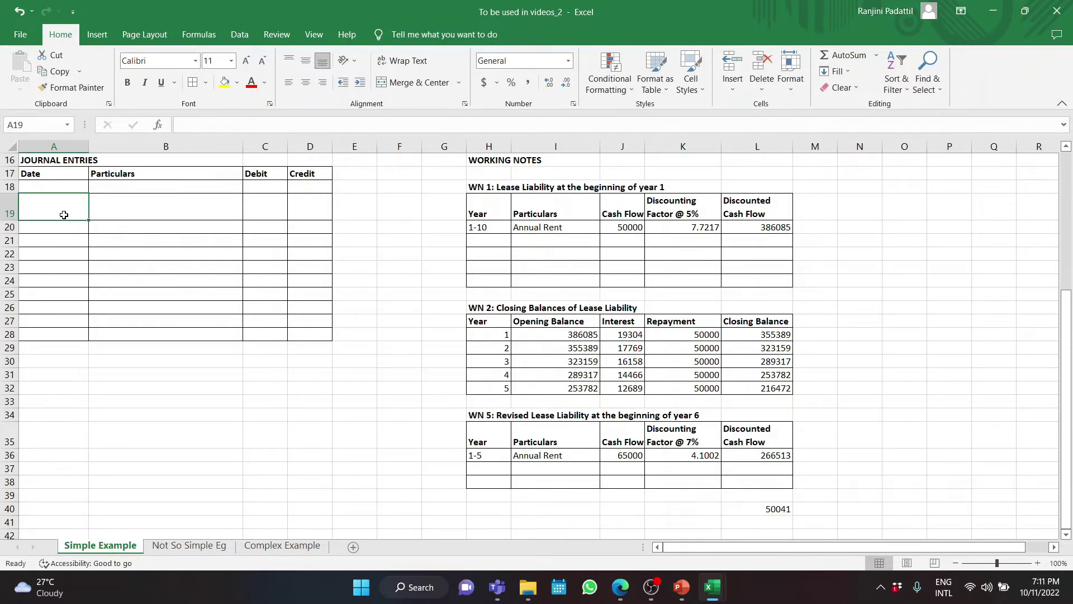
text(Beginning of 6th year)
click(139, 210)
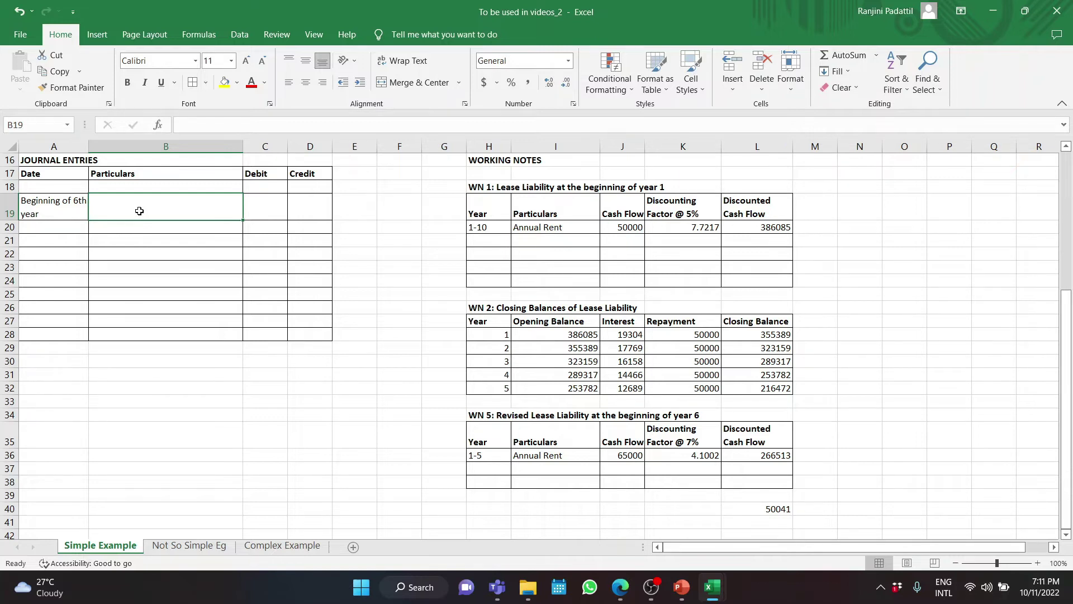
Record the year 6 journal entry in rows 19-20, debiting ROU Asset A/c with =L40 and adding To Lease Liability A/c with a 50041 credit
text(ROU Asset)
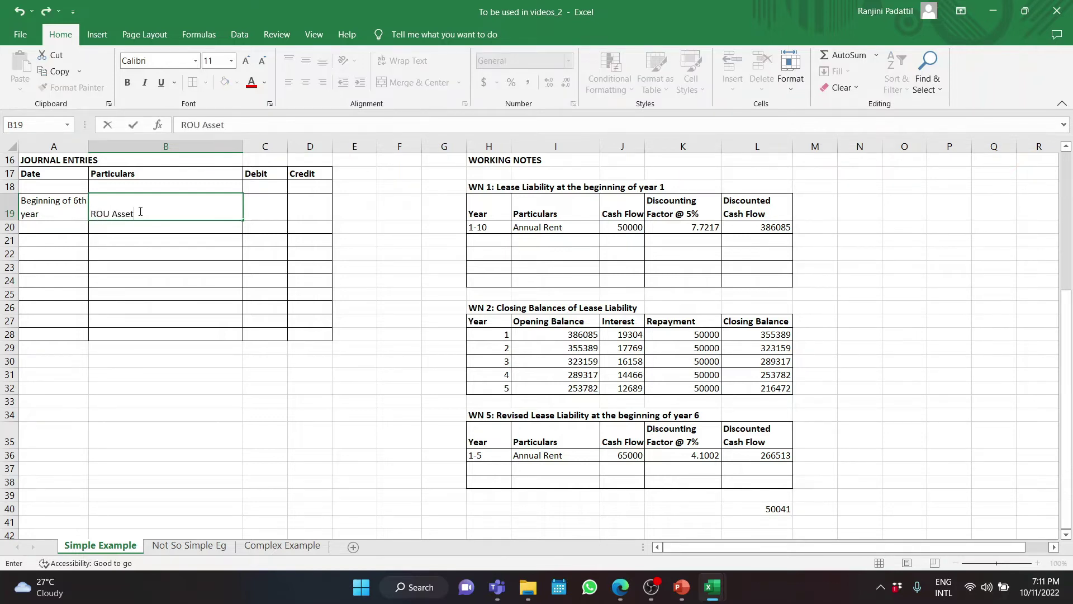
text( A/c)
key(Tab)
text(=)
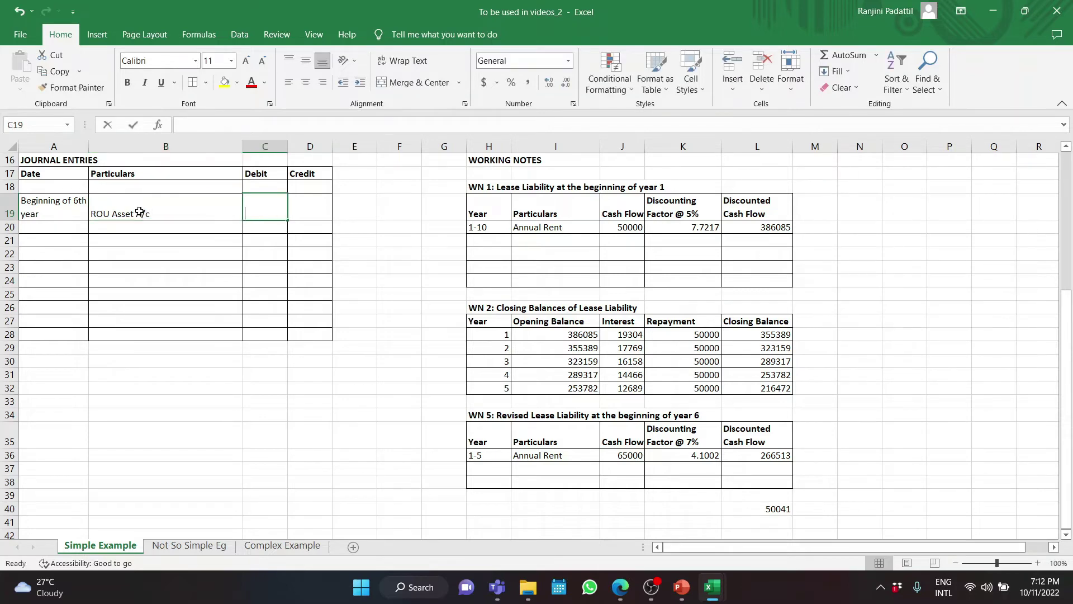
click(780, 509)
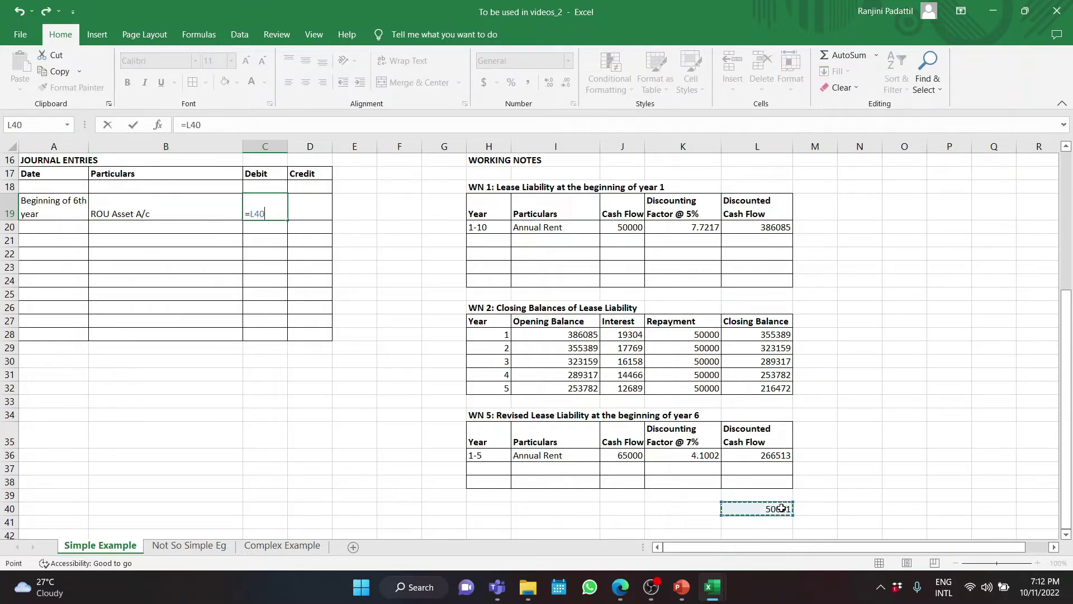
key(Return)
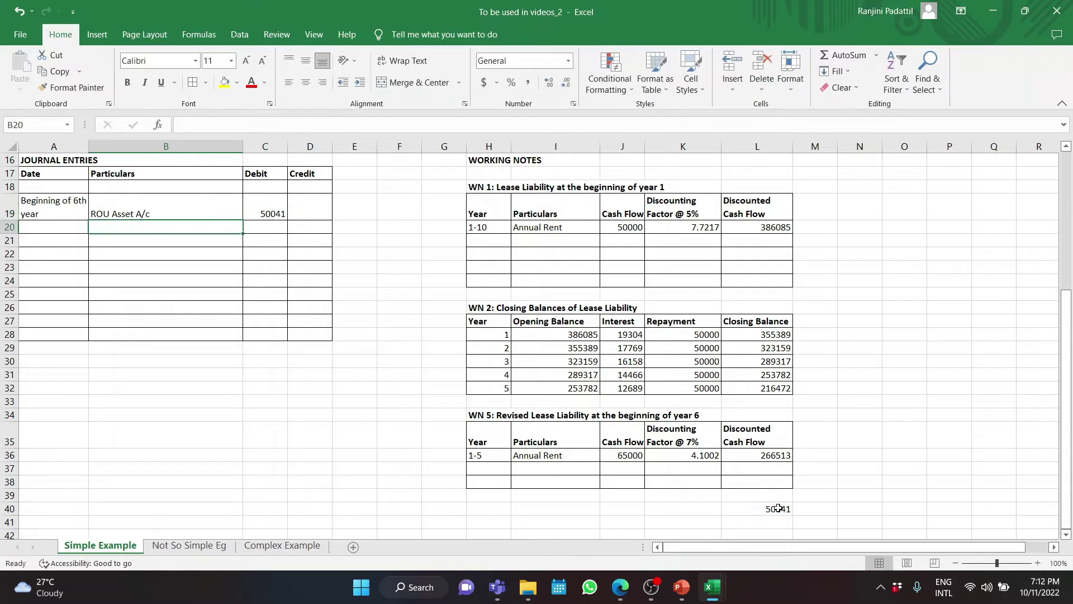
text(To Lease Liability A/c)
key(Return)
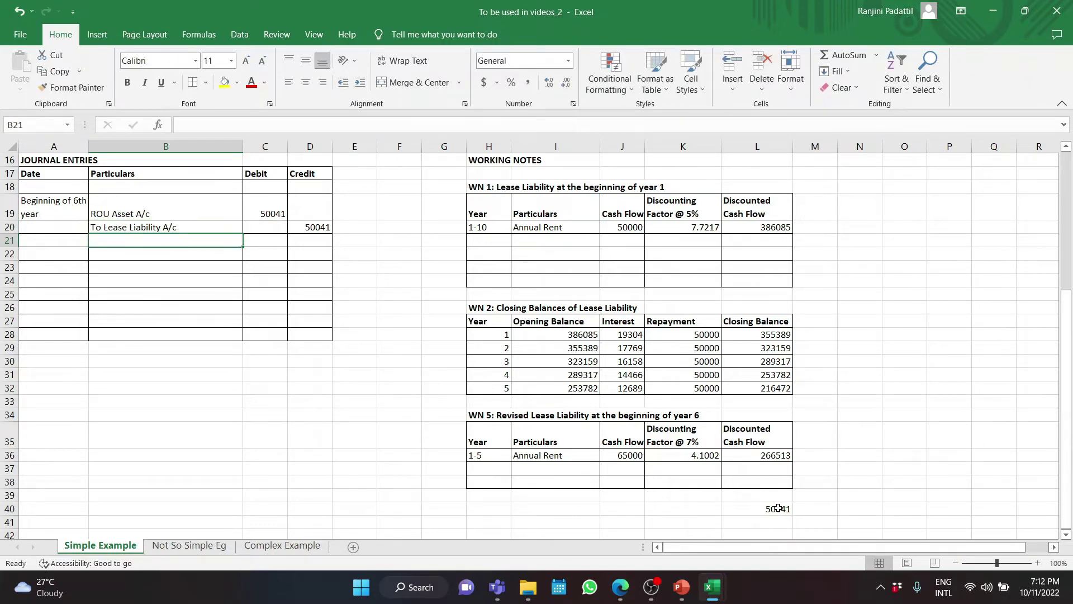
On the Not So Simple Eg sheet, fill the Year 1 column with 3500 sq m, 10 yrs, 50000 and 6%
key(ctrl+Page_Down)
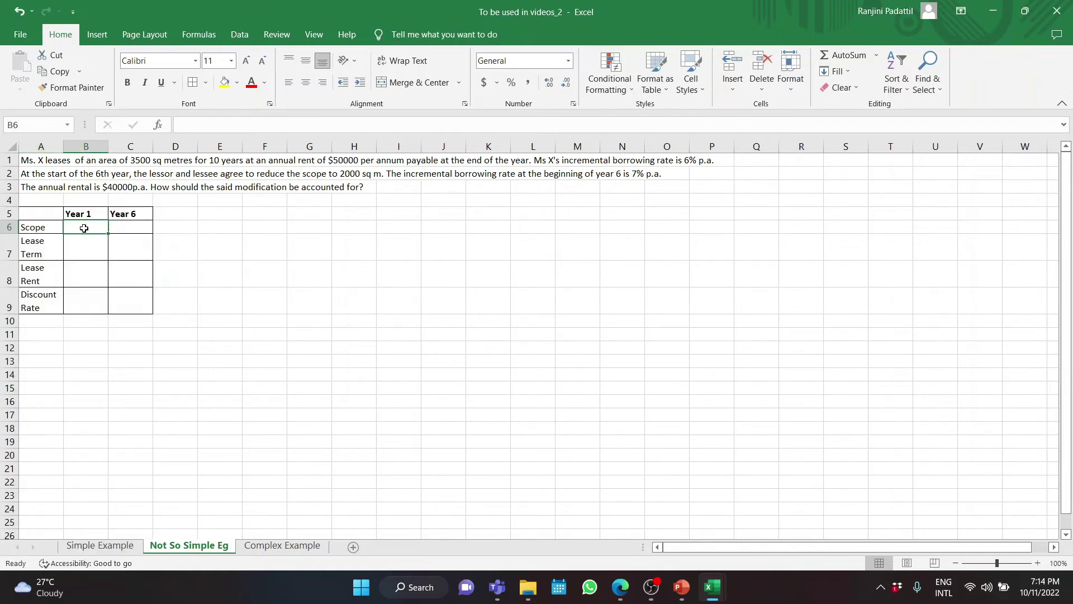
text(35)
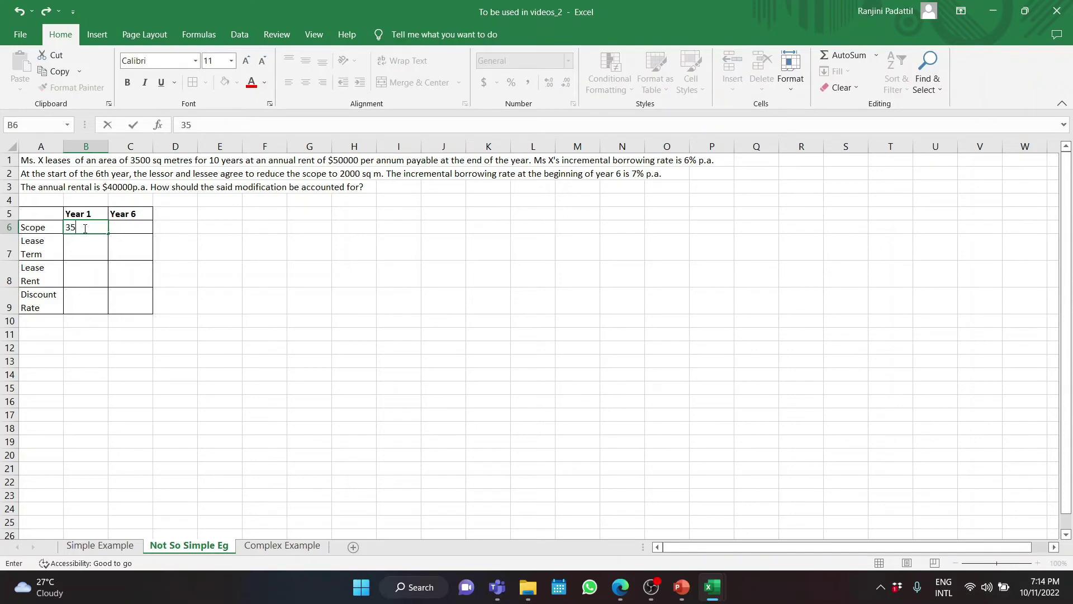
text(00 sq m)
key(Return)
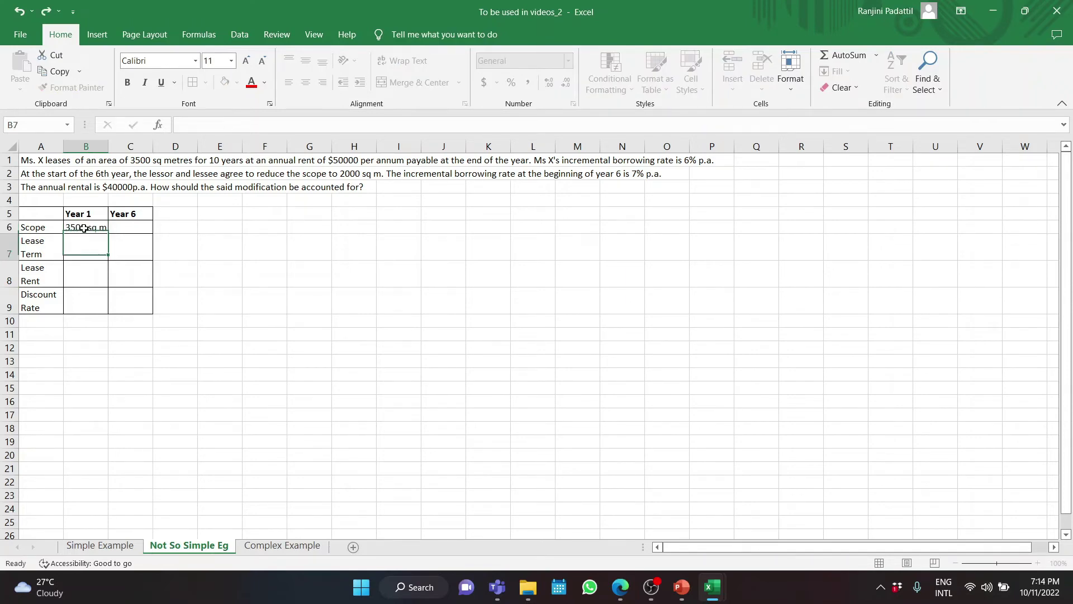
text(10 yrs)
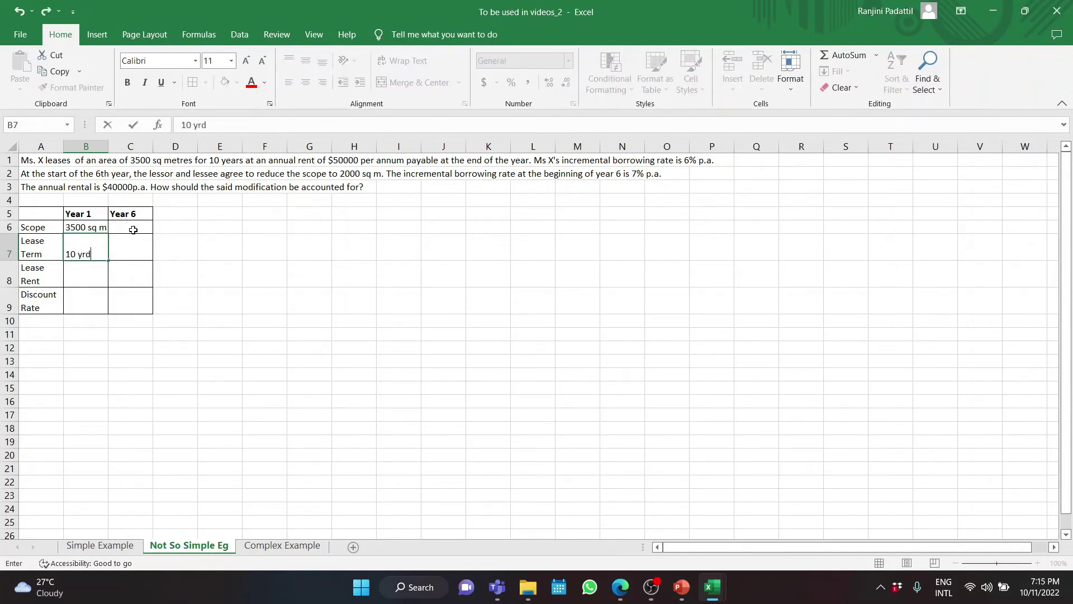
key(Return)
text(5000)
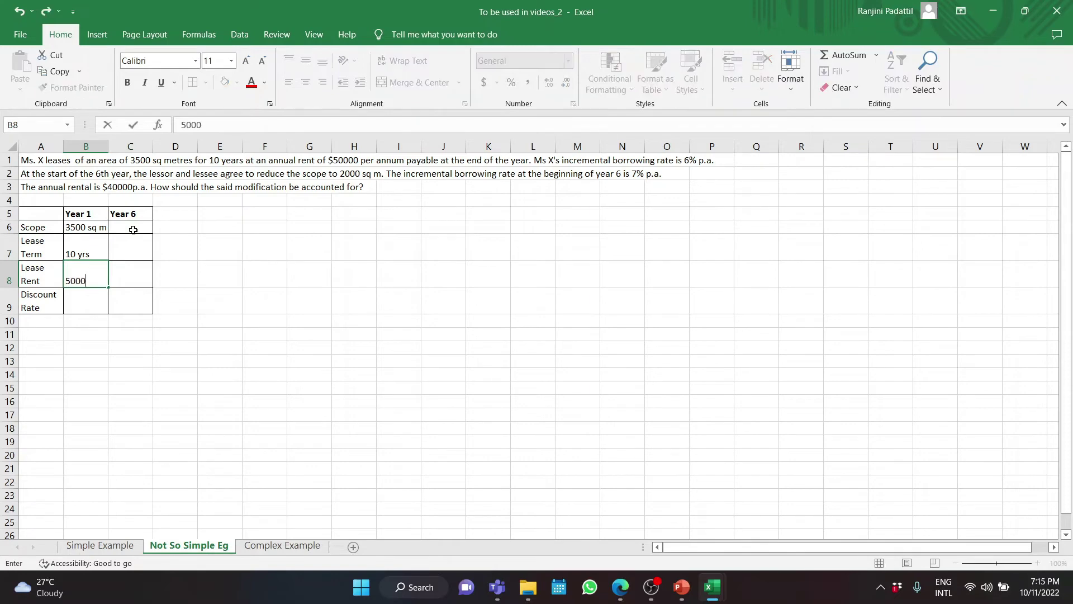
text(0)
key(Return)
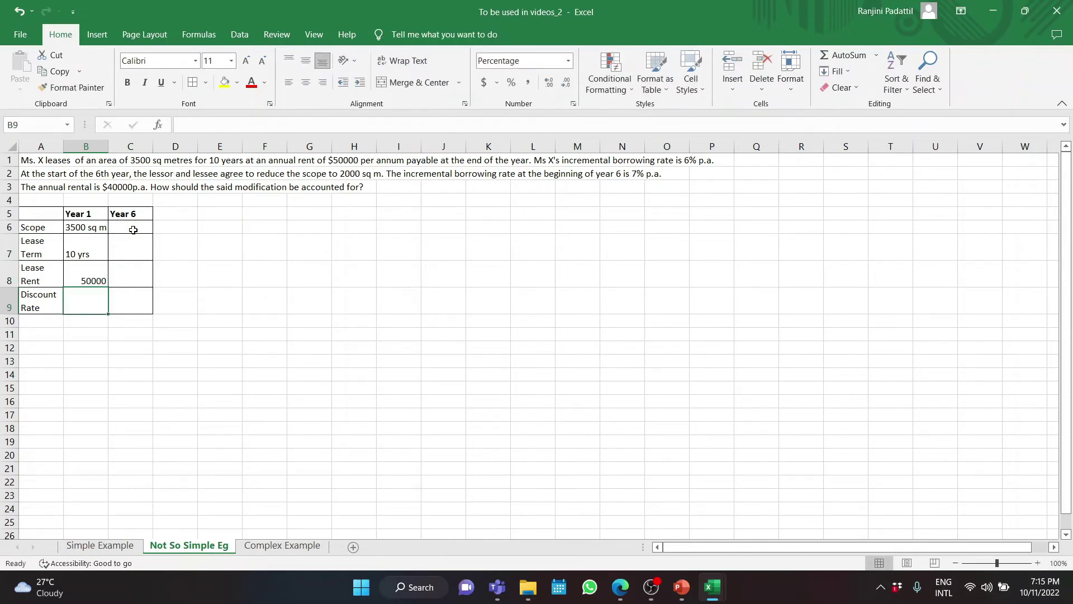
text(6)
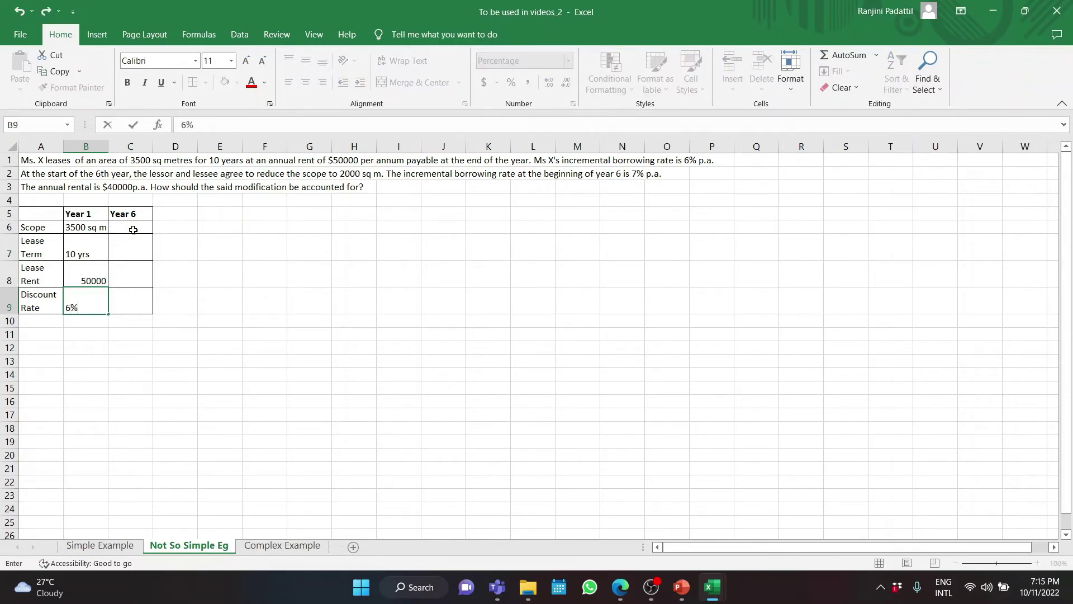
Fill the Year 6 column with scope 2000 sq m, lease term 5 yrs, lease rent 40000 and discount rate 7%
click(133, 230)
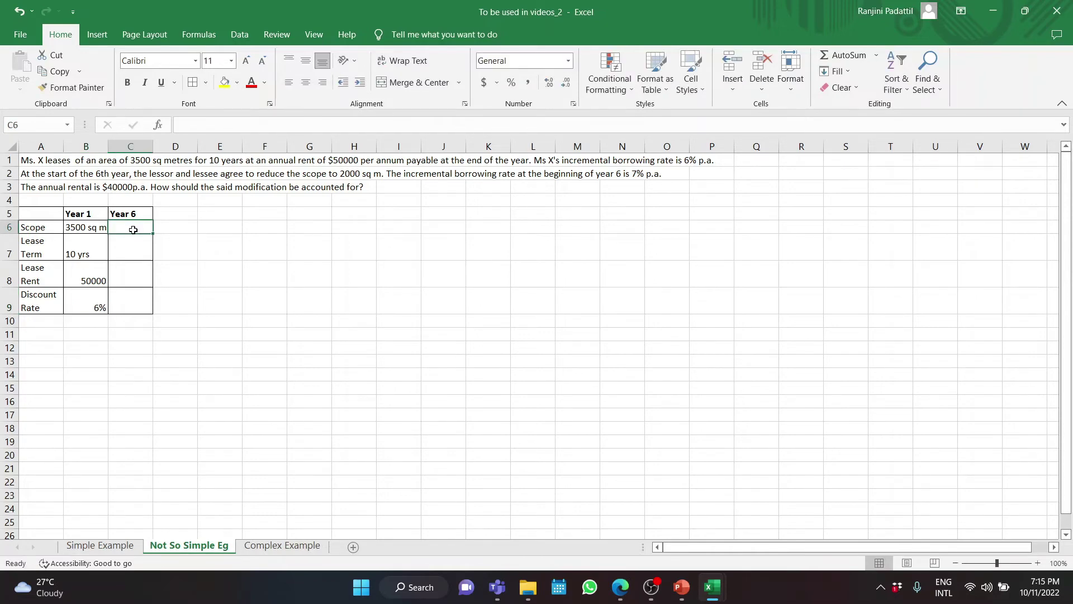
double_click(133, 229)
text(000)
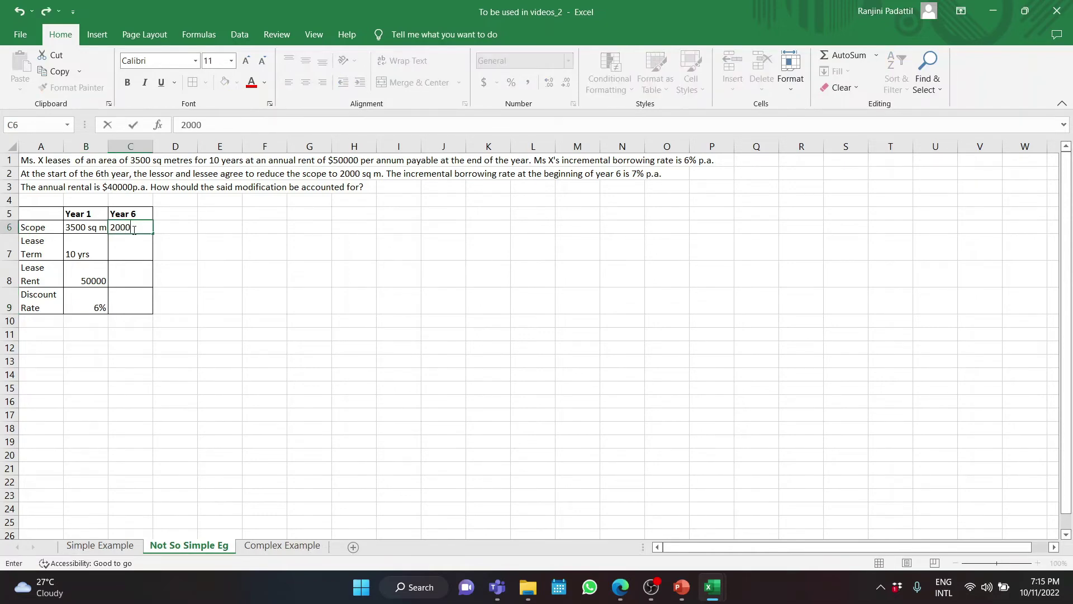
text( sq m)
key(Return)
text(5 yrs)
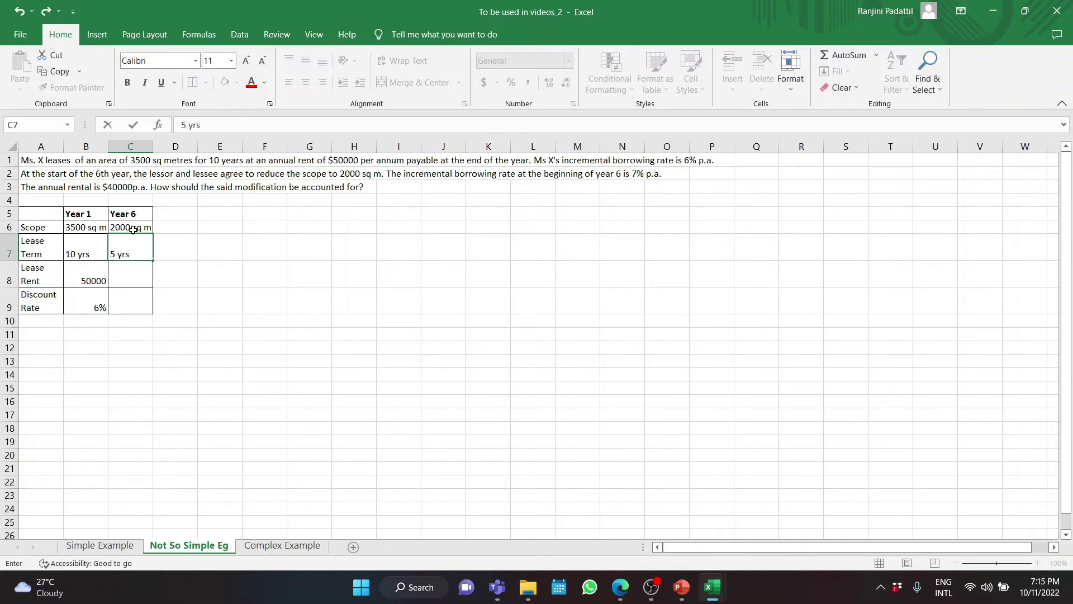
key(Return)
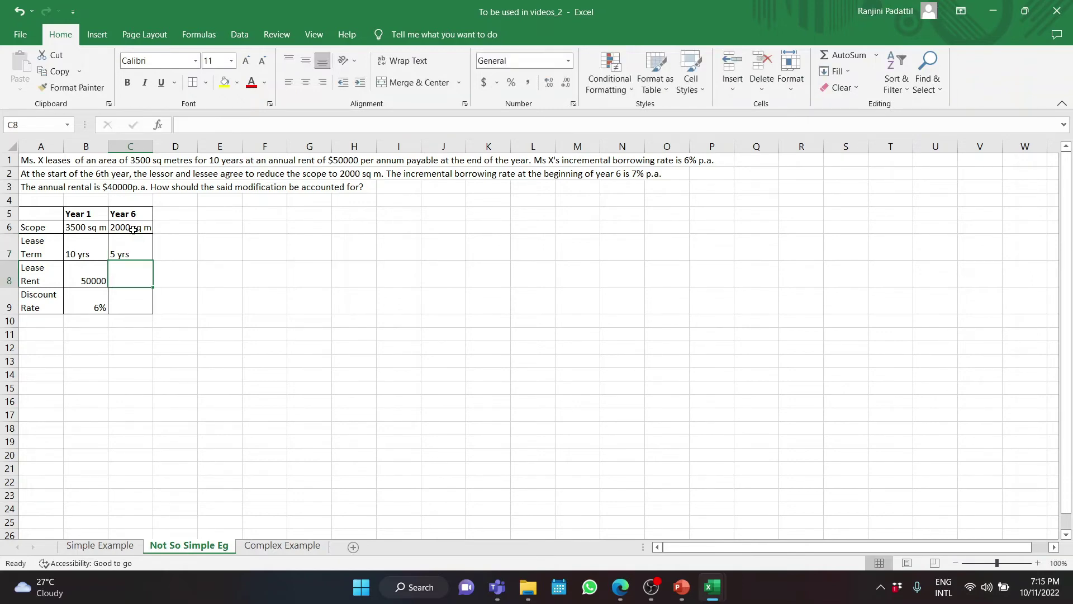
text(40000)
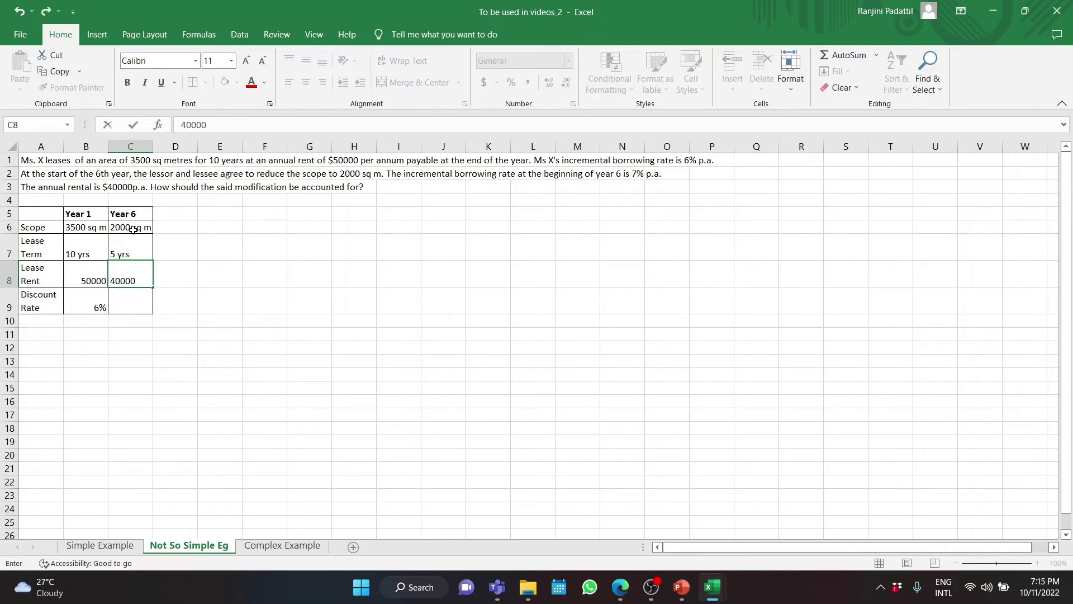
key(Return)
text(7%)
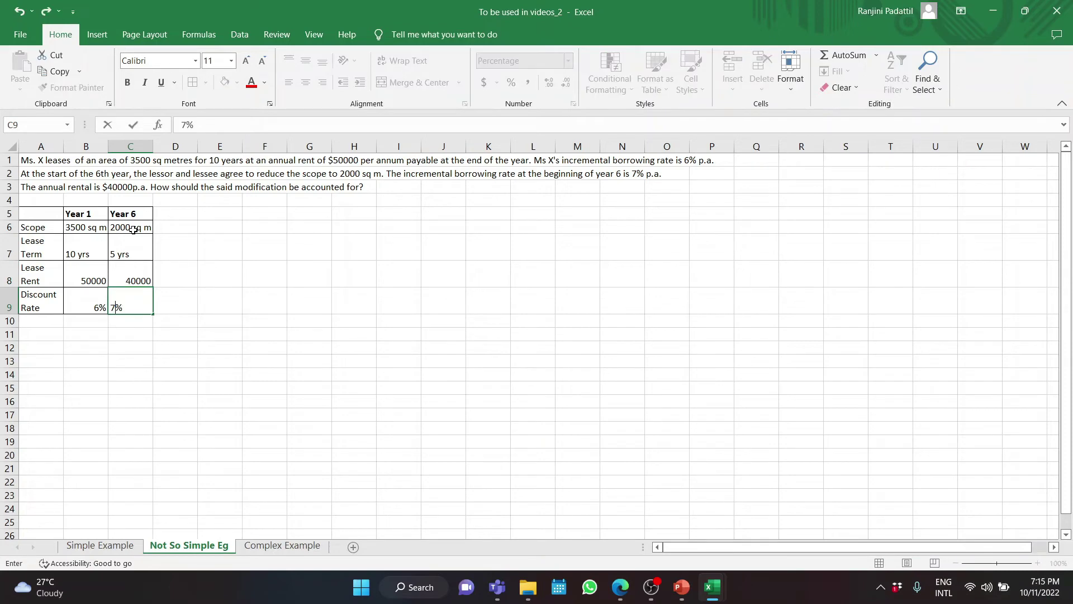
key(Return)
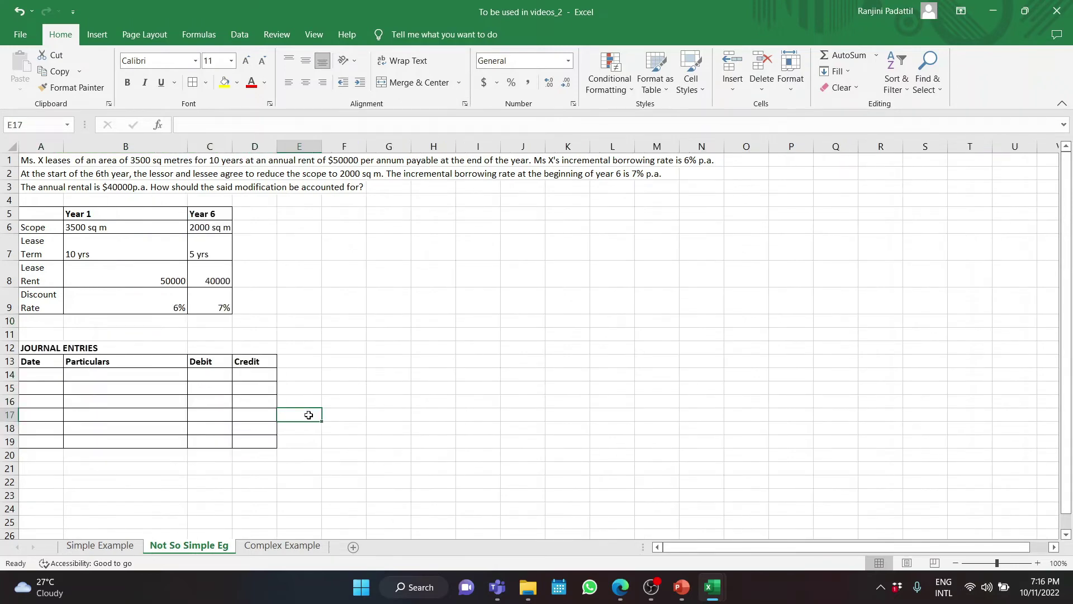
Add the bold headings WORKING NOTES in I12 and "WN 1: Lease Liability at the beginning of year 1" in I14
click(344, 361)
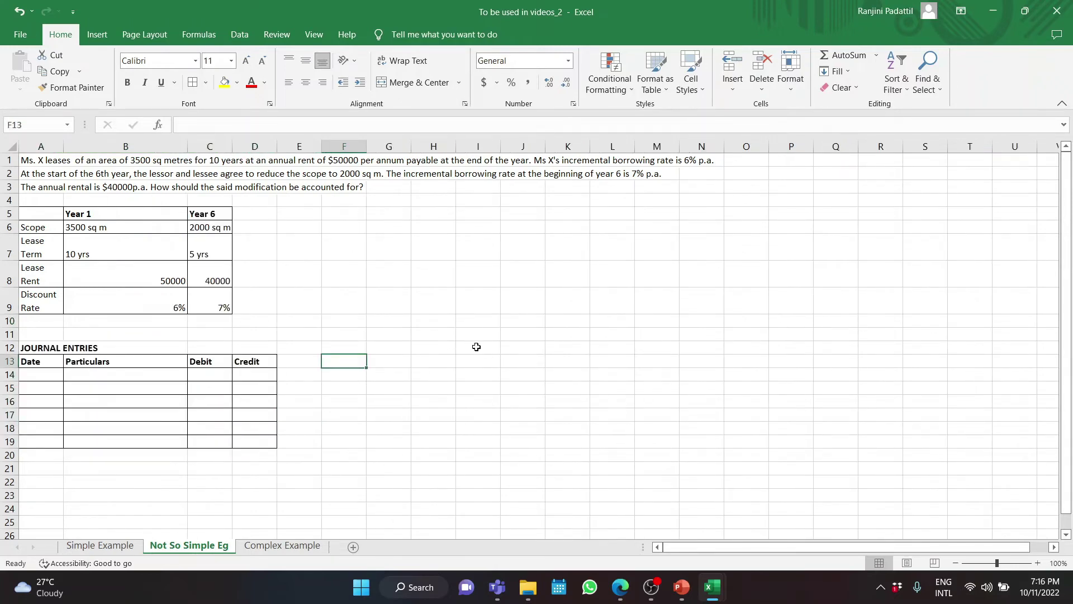
click(477, 347)
text(WORKING NOTES)
key(ctrl+b)
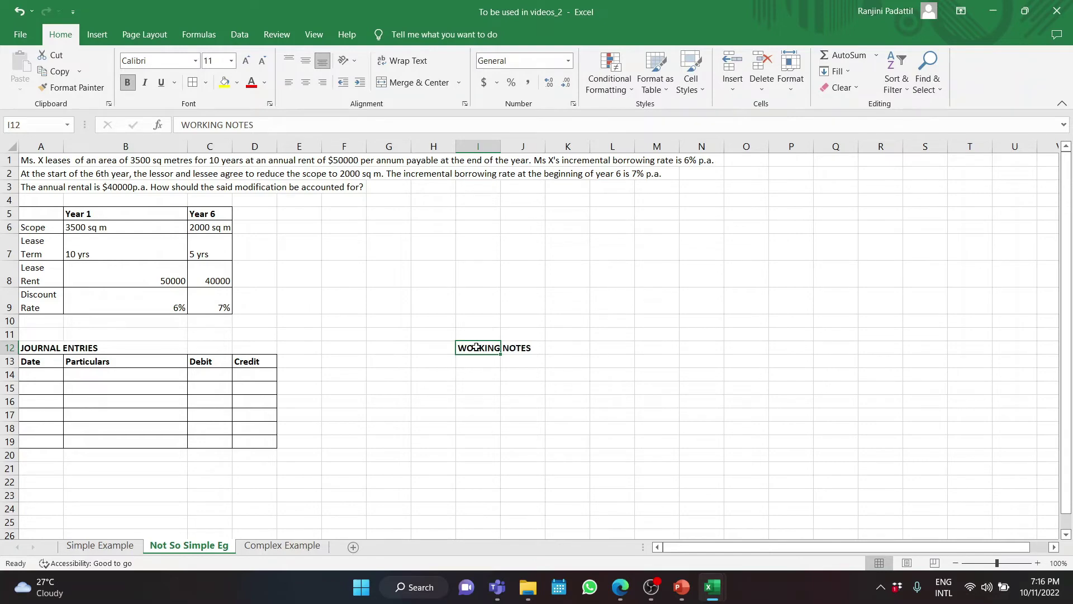
click(477, 377)
text(WN 1: Lease Liability at the beginning of year 1)
Enter the WN 1 column headers Year, Particulars, Cash Flow, Discounting Factor and Discounted Cash Flow in row 15
click(657, 415)
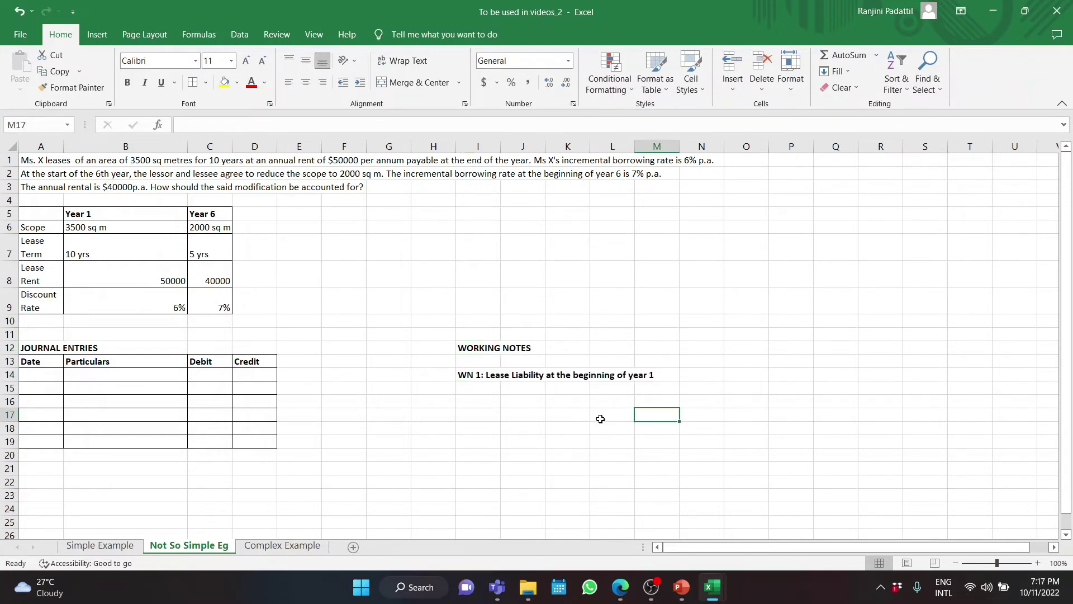
click(478, 402)
text(Year	Particulars	Cash Flow	Discounting Factor	Discounted Cash Flow)
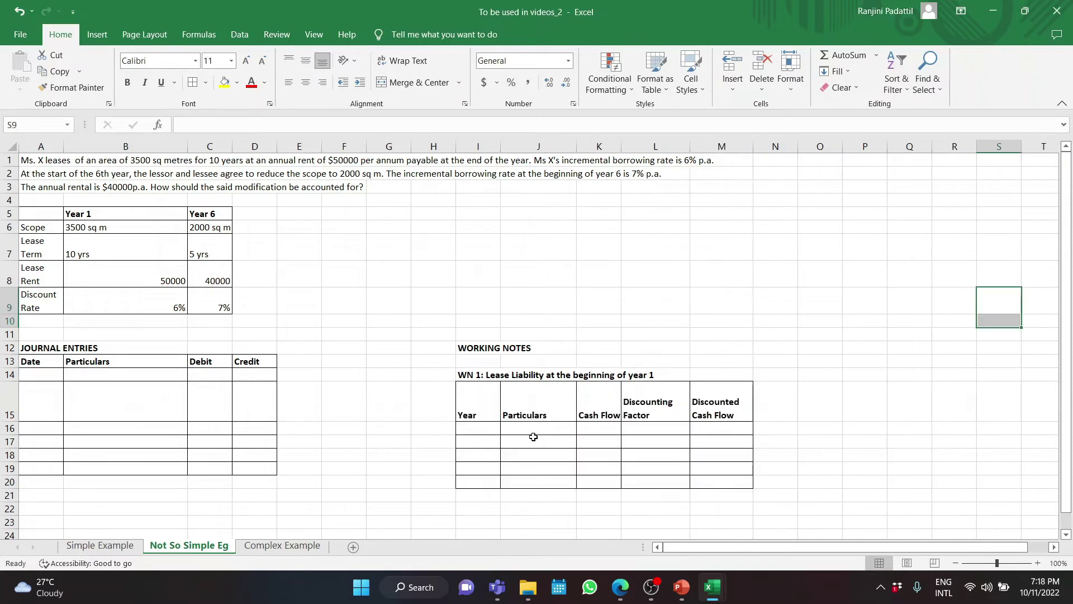
Fill the first WN 1 row with year 1-10, particulars Annual Rent and a cash flow of 50000
click(477, 426)
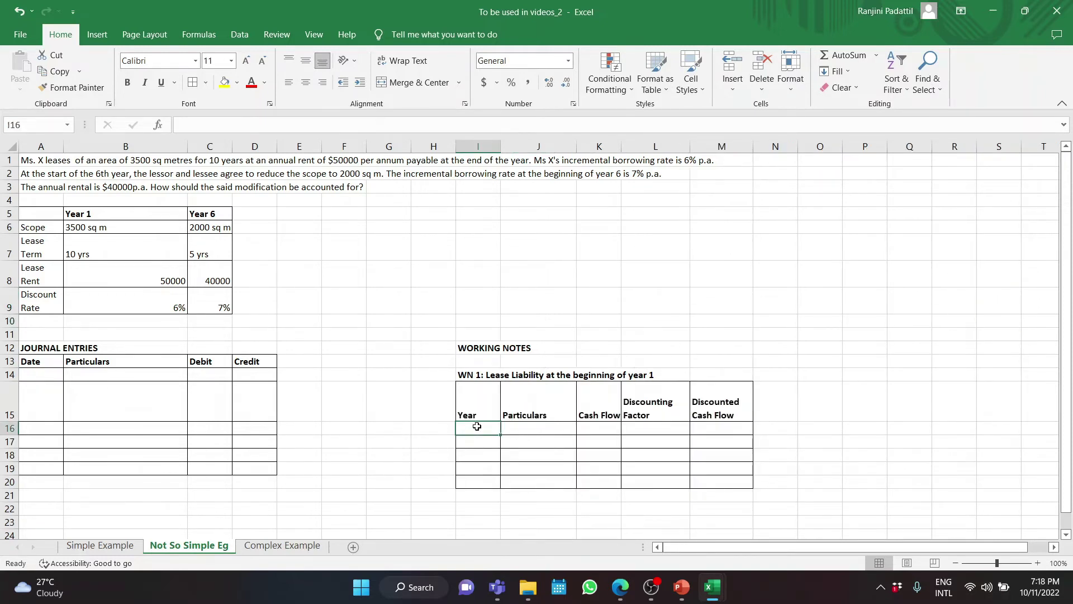
text(1-10)
key(Return)
click(531, 430)
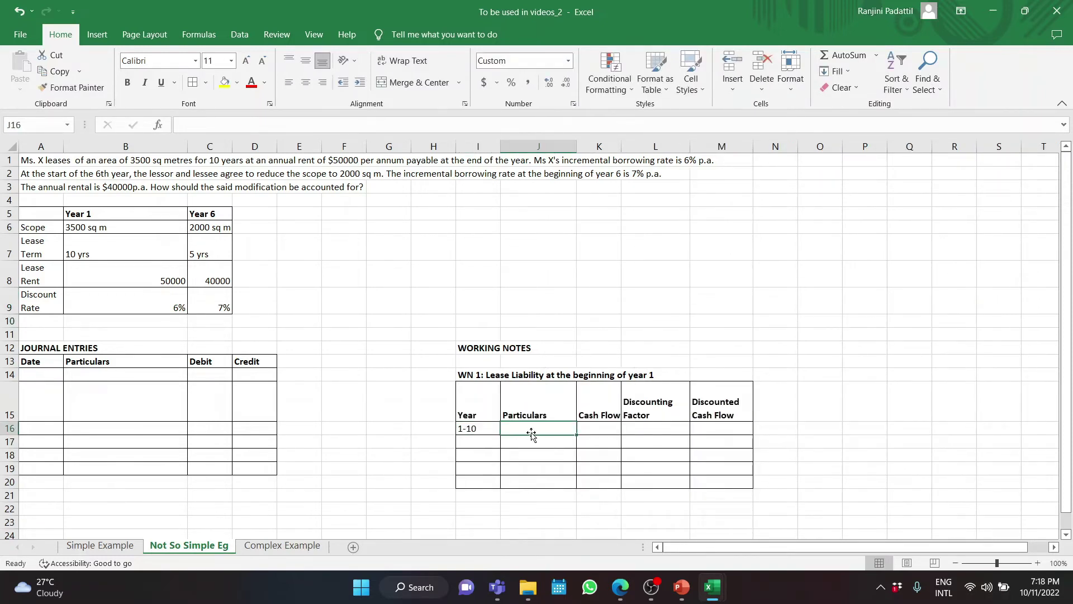
text('Annual Rent)
key(Tab)
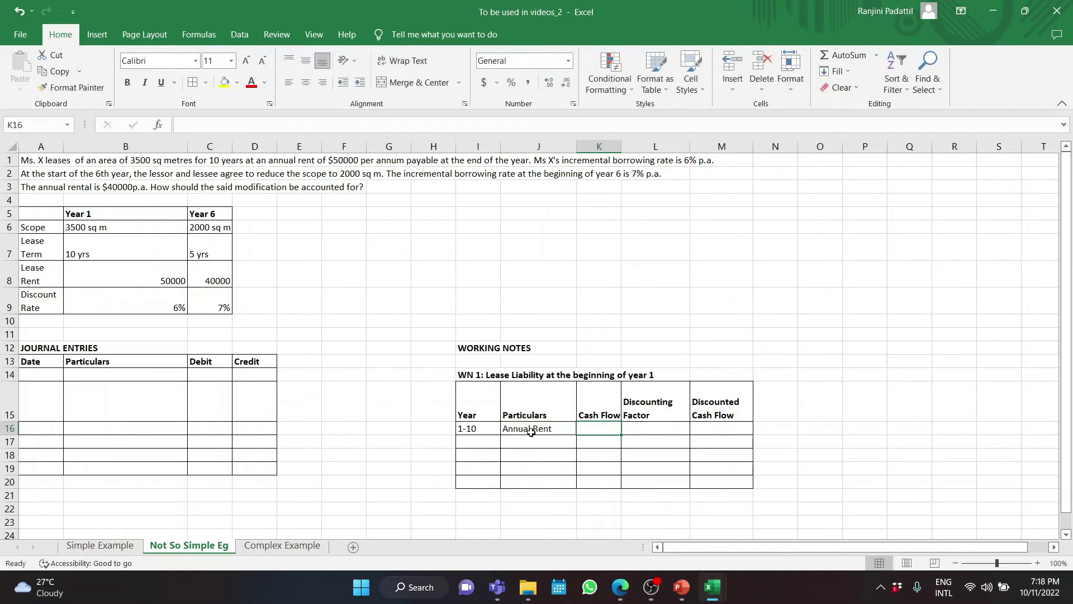
text(50000)
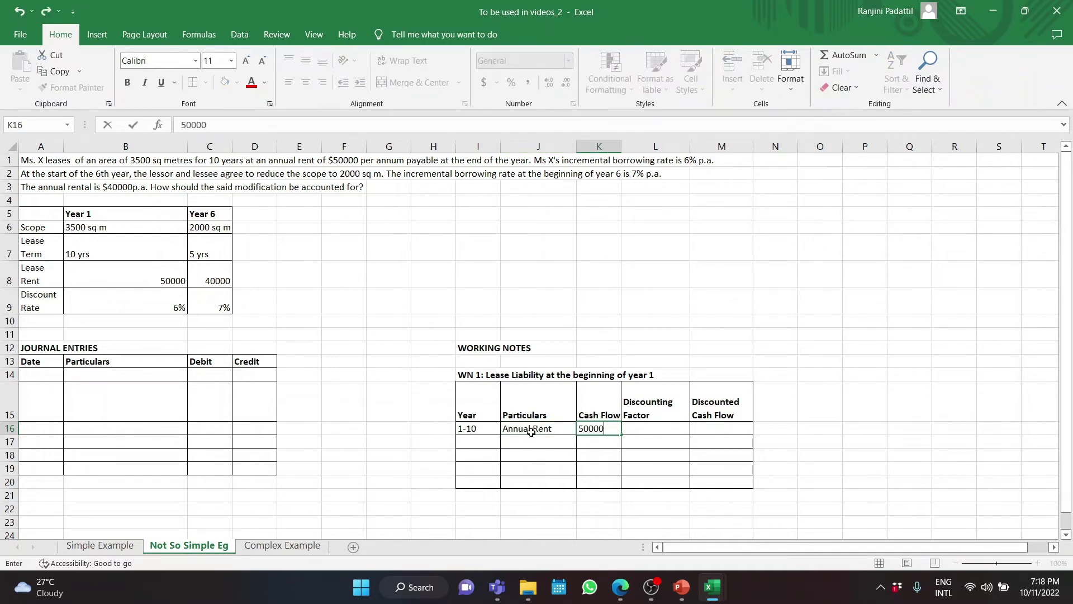
Extend the WN 1 discounting factor header in L15 to read "Discounting Factor @ 6%"
click(672, 434)
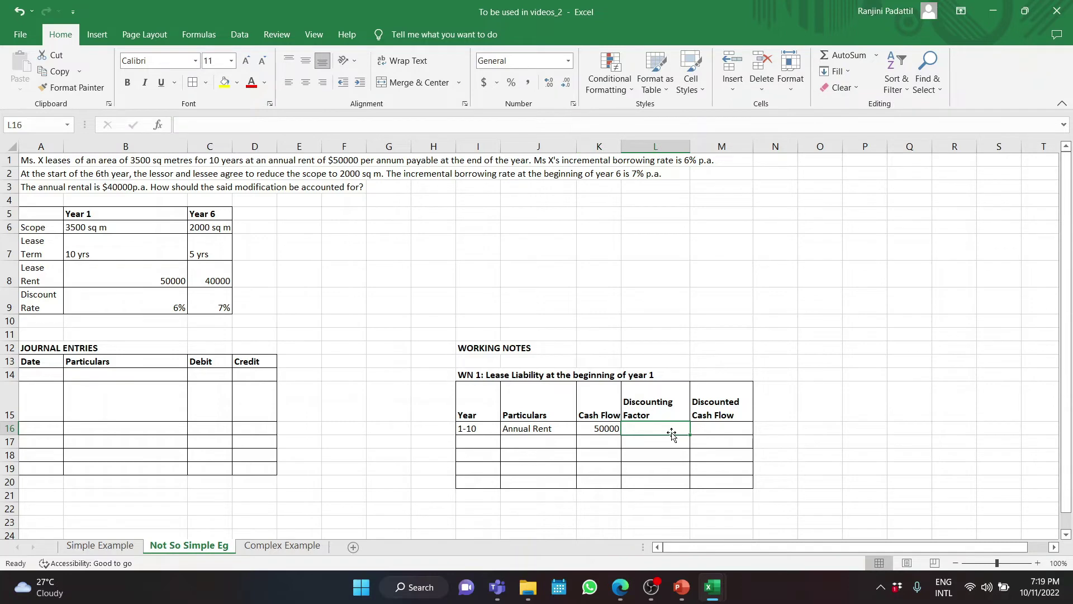
double_click(669, 415)
text(@ 6)
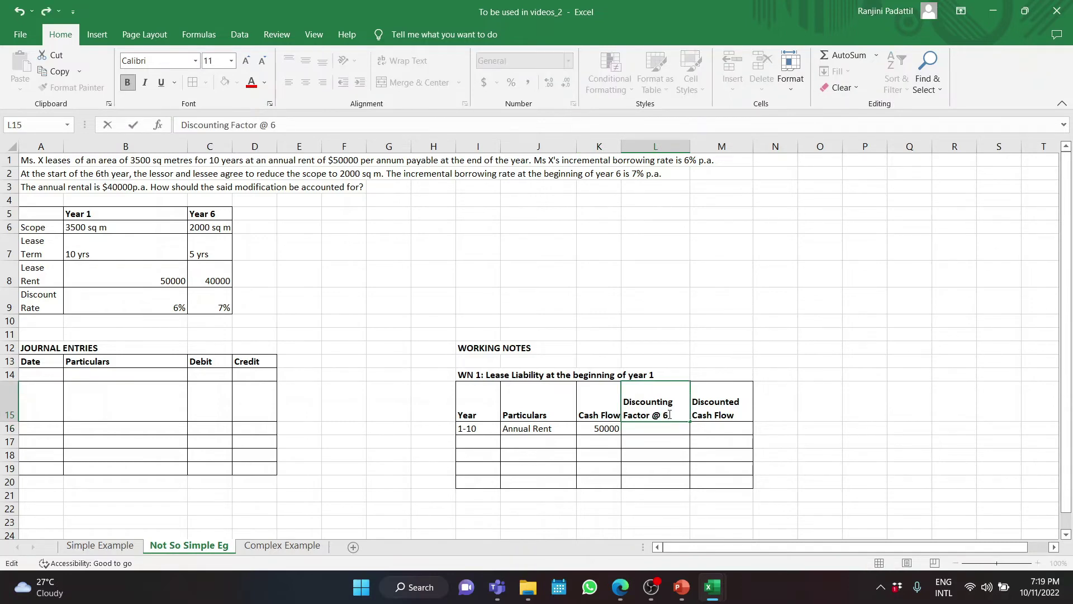
text(%)
key(Return)
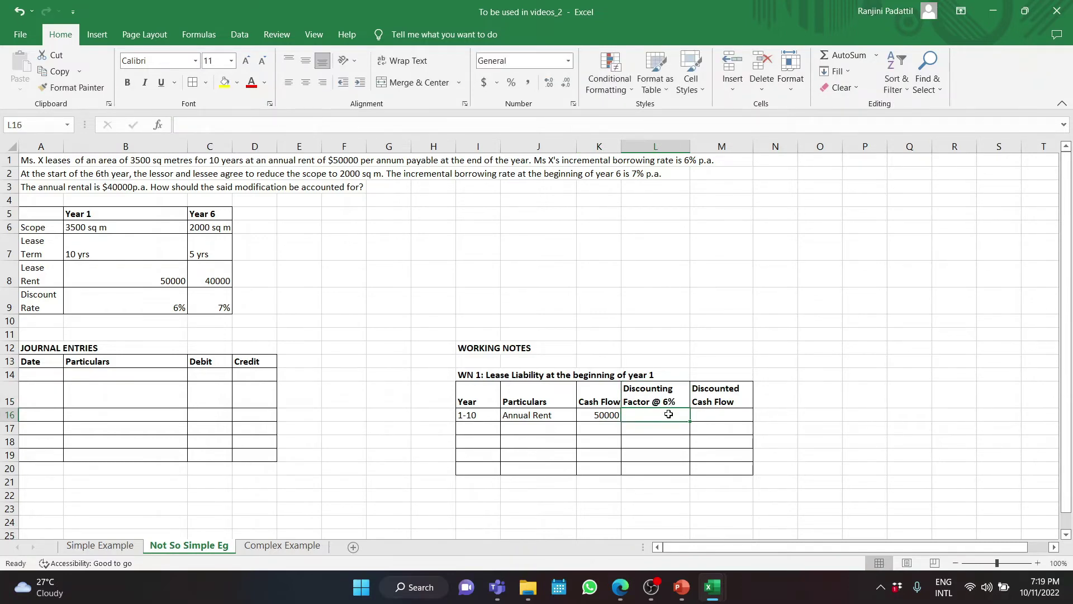
Enter the discounting factor 7.3601 in L16 and calculate the discounted cash flow in M16 with =L16*K16
text(7.3601)
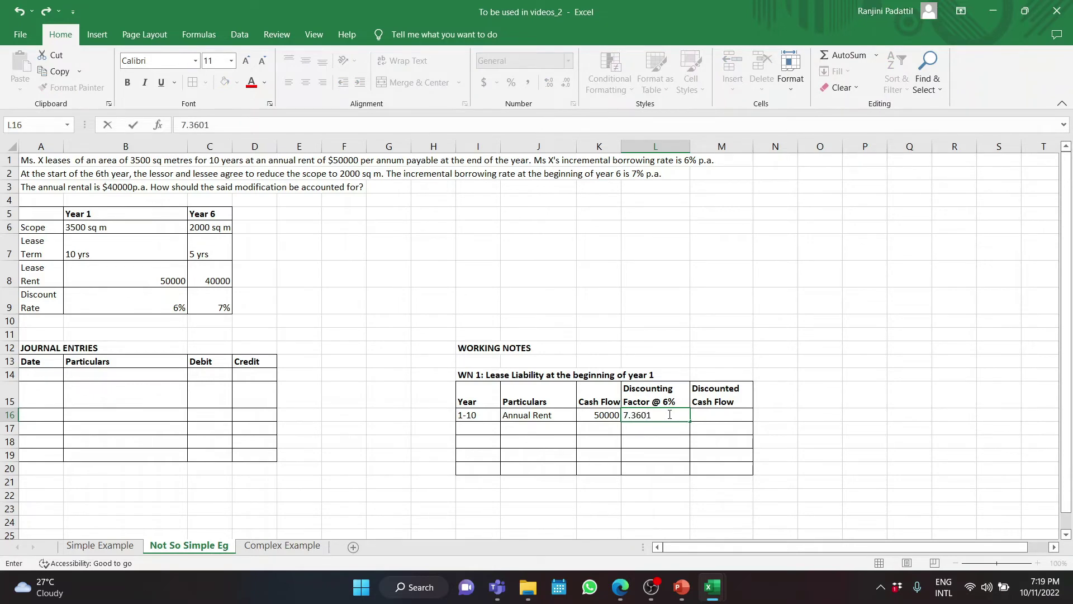
key(Tab)
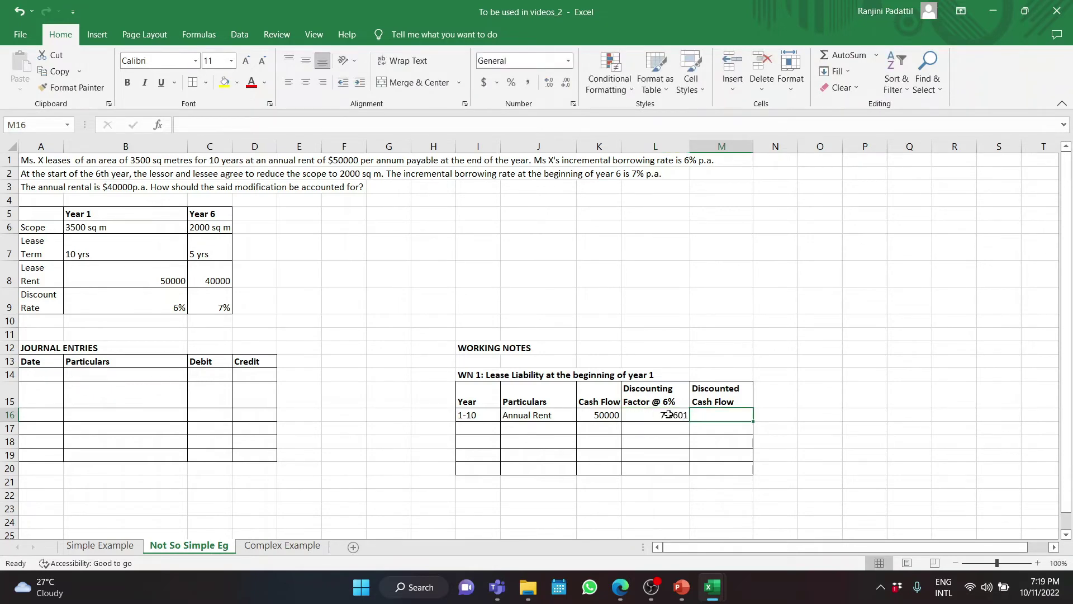
text(=)
click(669, 415)
text(*K16)
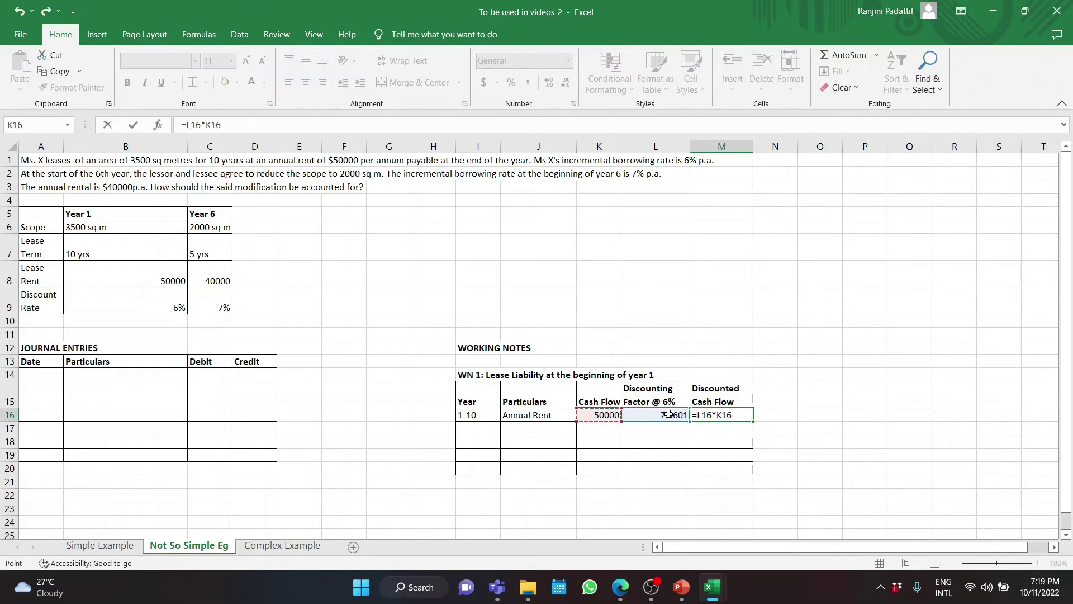
key(Return)
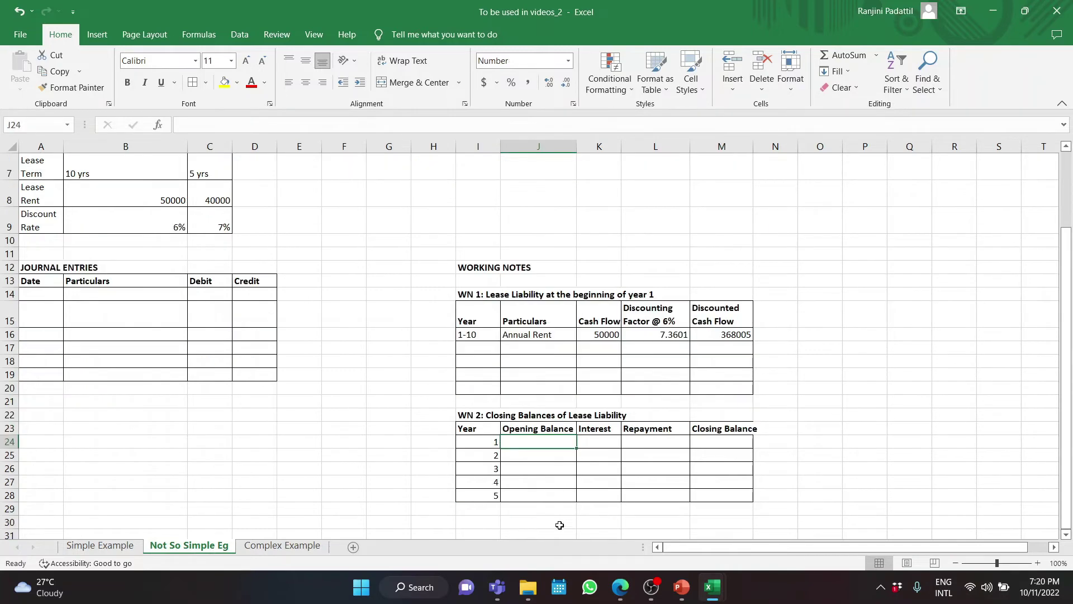
Link the WN 2 year 1 opening balance in J24 to M16 and calculate its interest in K24 with =J24*6%
text(=)
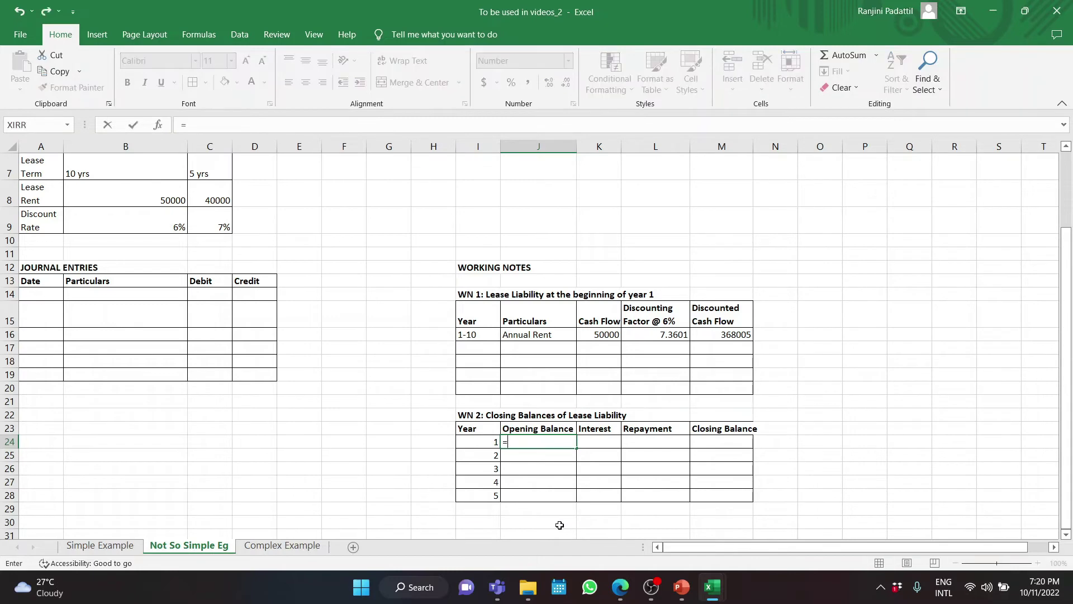
click(710, 334)
key(Return)
key(Up)
key(Right)
text(=)
key(Left)
text(*)
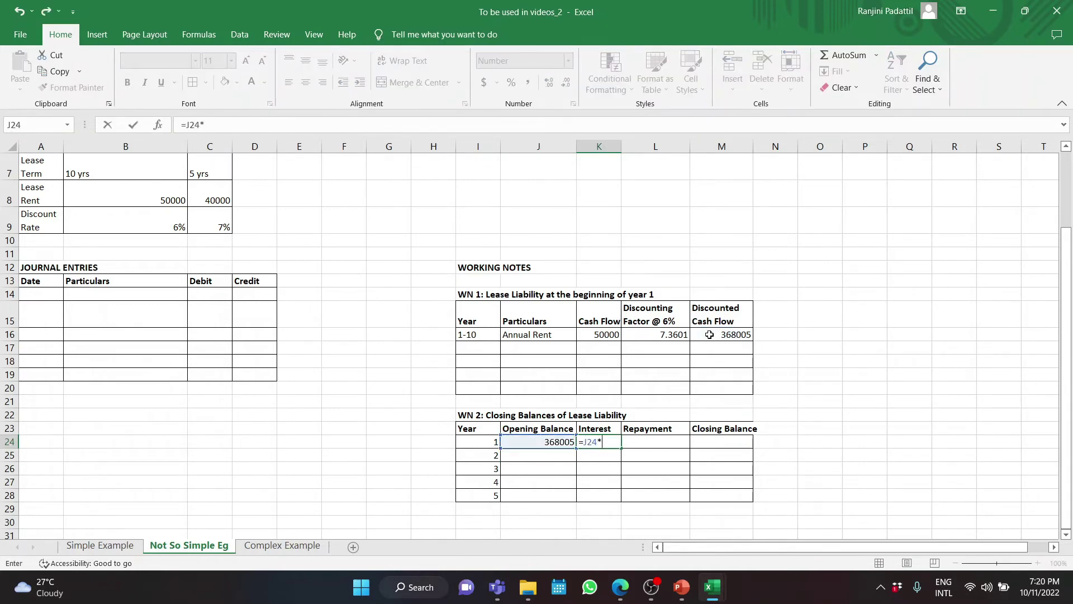
text(6%)
key(Tab)
Link the year 1 repayment in L24 to the annual rent in K16 and calculate the closing balance in M24 with =J24+K24-L24
text(=)
click(605, 335)
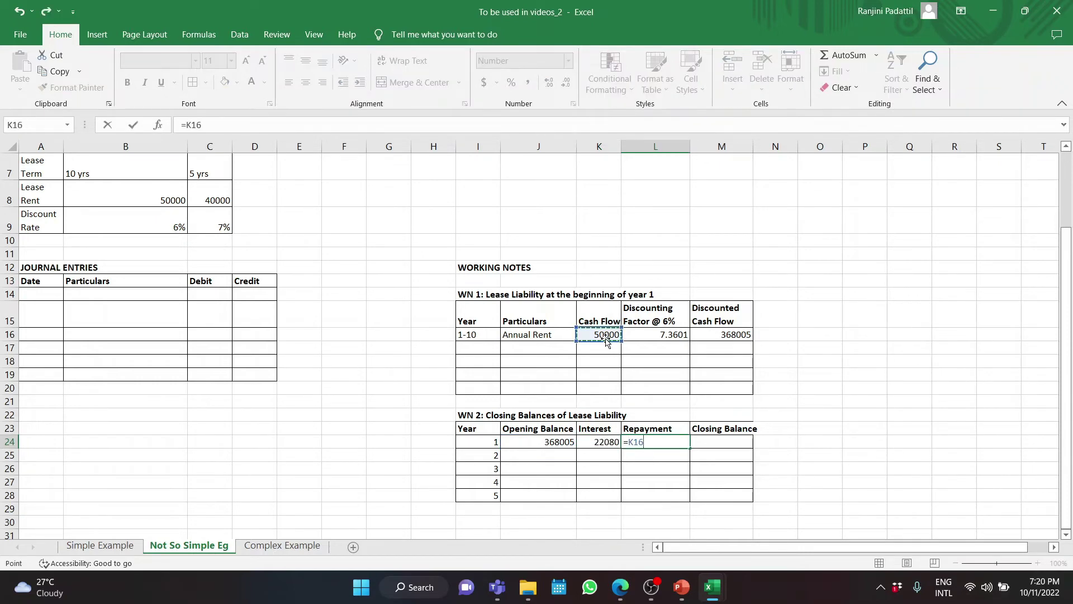
key(Tab)
text(=)
key(Left)
key(Left)
key(Left)
text(+)
key(Left)
key(Left)
text(-)
key(Left)
key(Return)
Link the year 2 opening balance in J25 to M24 and copy the year 1 interest, repayment and closing balance formulas into row 25
text(=)
click(732, 441)
key(Return)
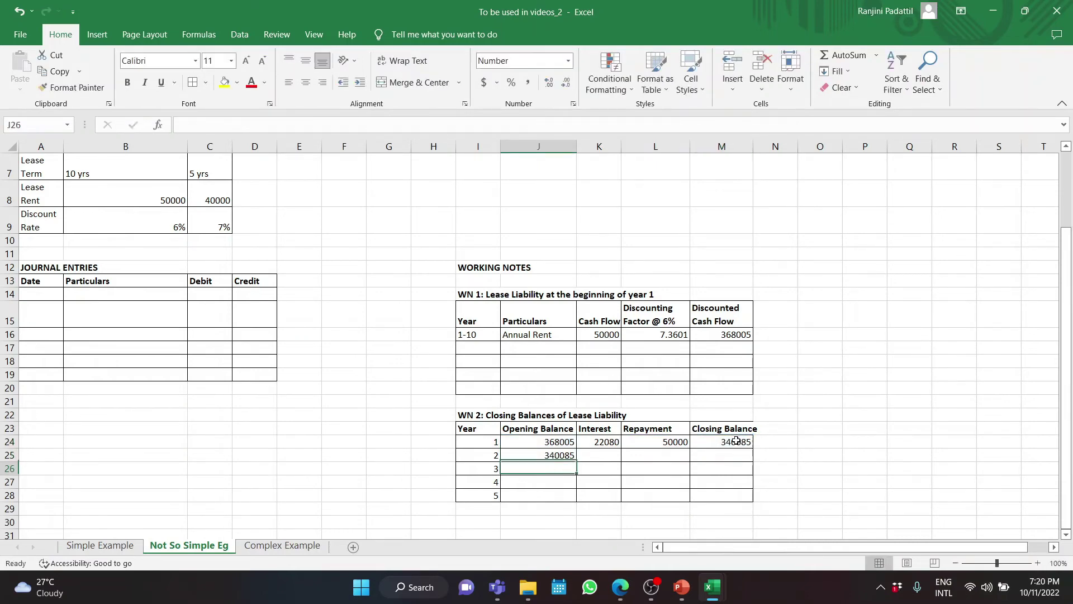
key(Right)
key(Up)
key(Up)
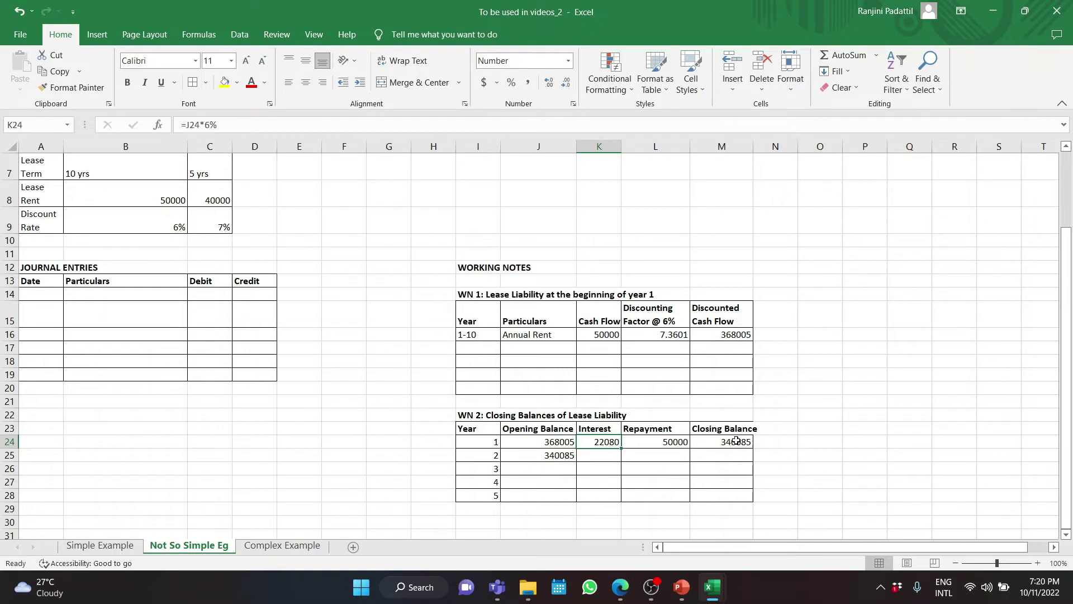
key(shift+Right)
key(shift+Right)
key(ctrl+c)
key(Down)
key(ctrl+v)
Fill the WN 2 year 2 formulas in J25:M25 down through year 5 in row 28
key(Left)
key(shift+Right)
key(shift+Right)
key(shift+Right)
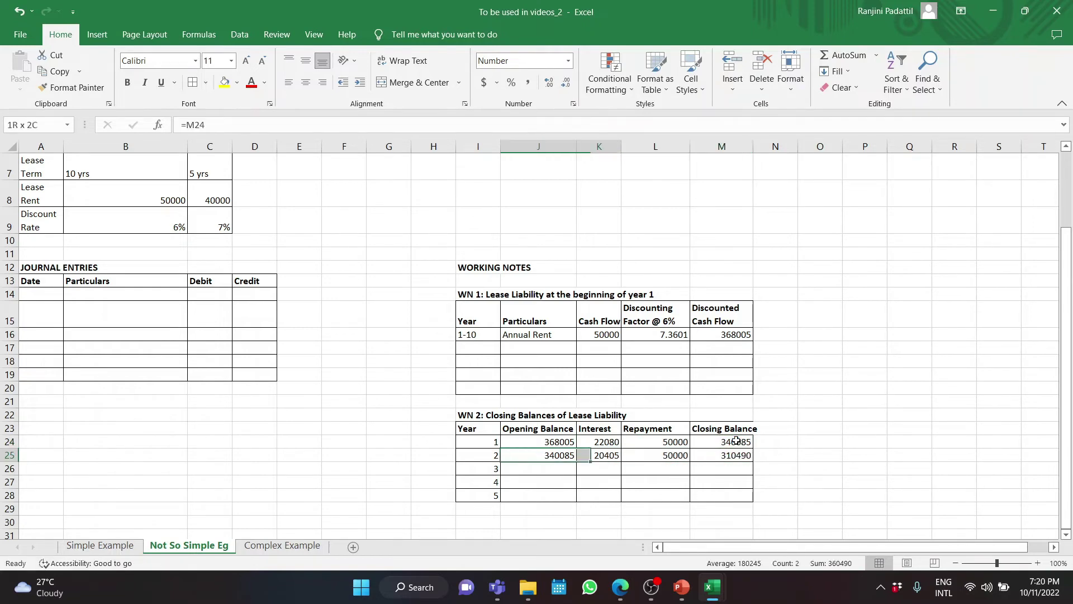
drag(753, 462, 754, 501)
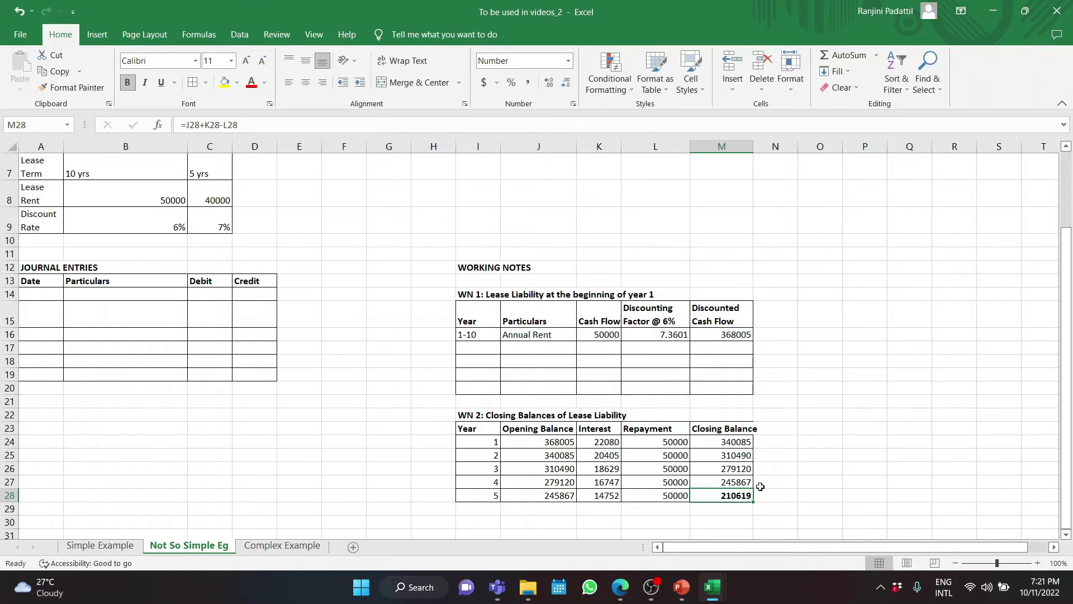
Paste the "WN3: Closing Balances of ROU Asset" table starting at I30 and link its year 0 closing balance in K32 to M16
click(478, 522)
key(ctrl+v)
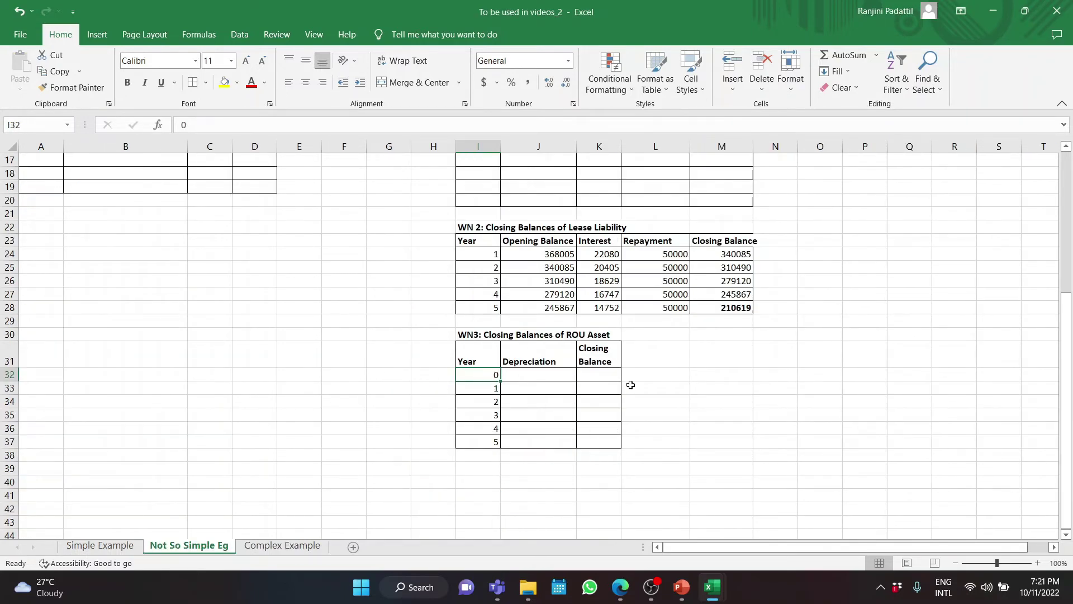
click(604, 379)
text(=)
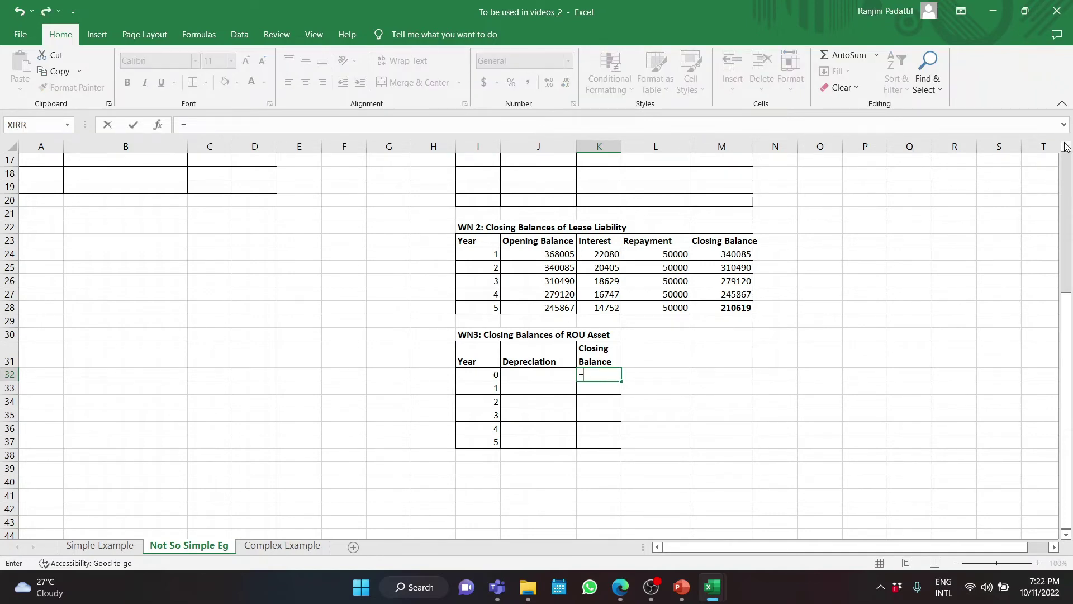
scroll(1065, 149, up, 1)
click(728, 186)
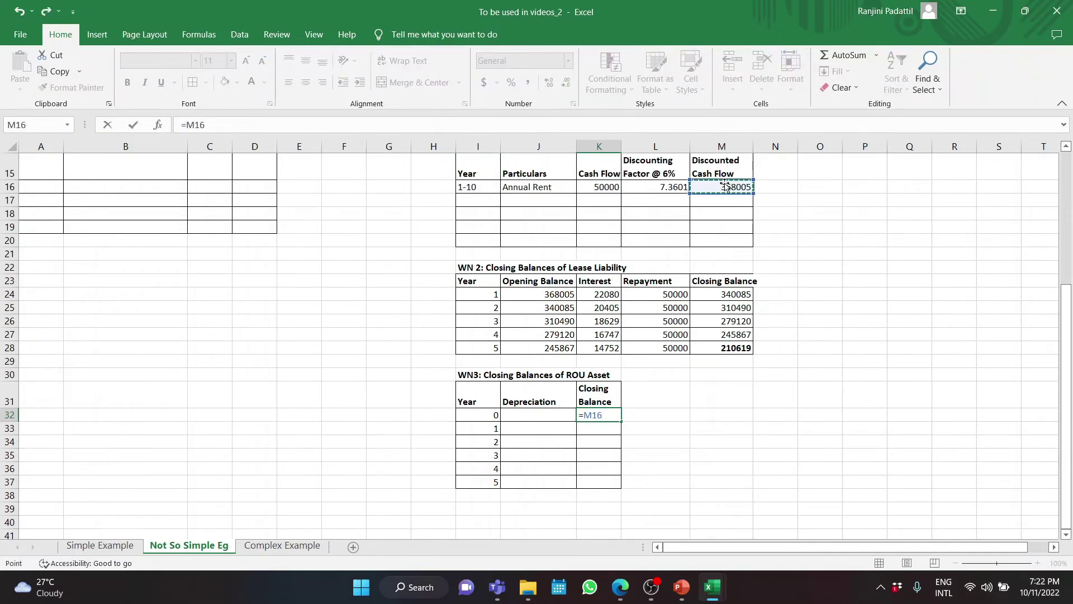
key(Return)
Calculate the year 1 ROU asset depreciation in J33 with =K32/10
key(Left)
text(=)
click(601, 415)
text(/)
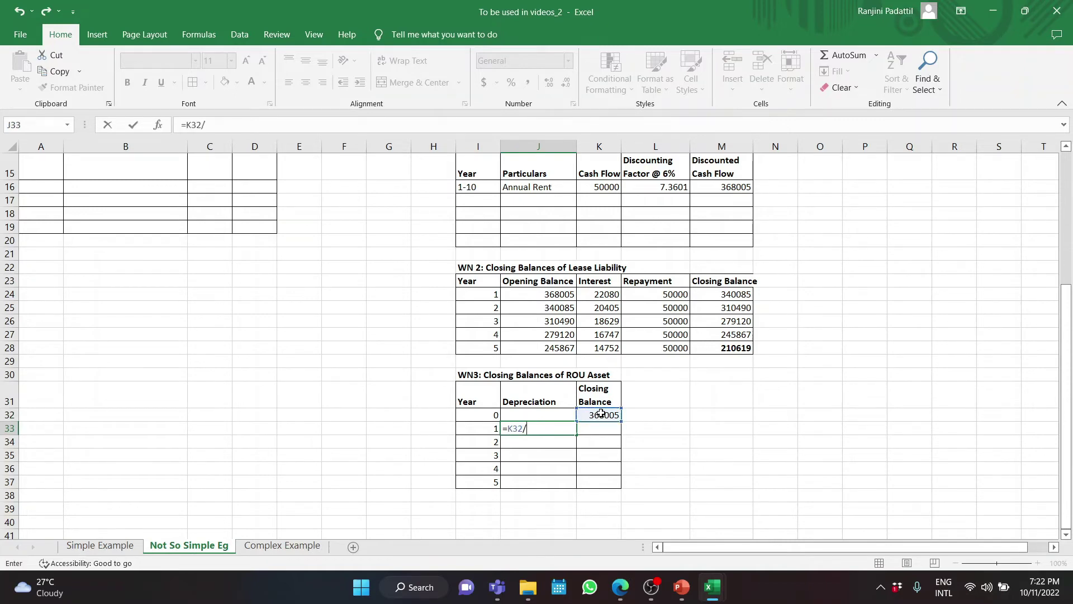
text(10)
key(Return)
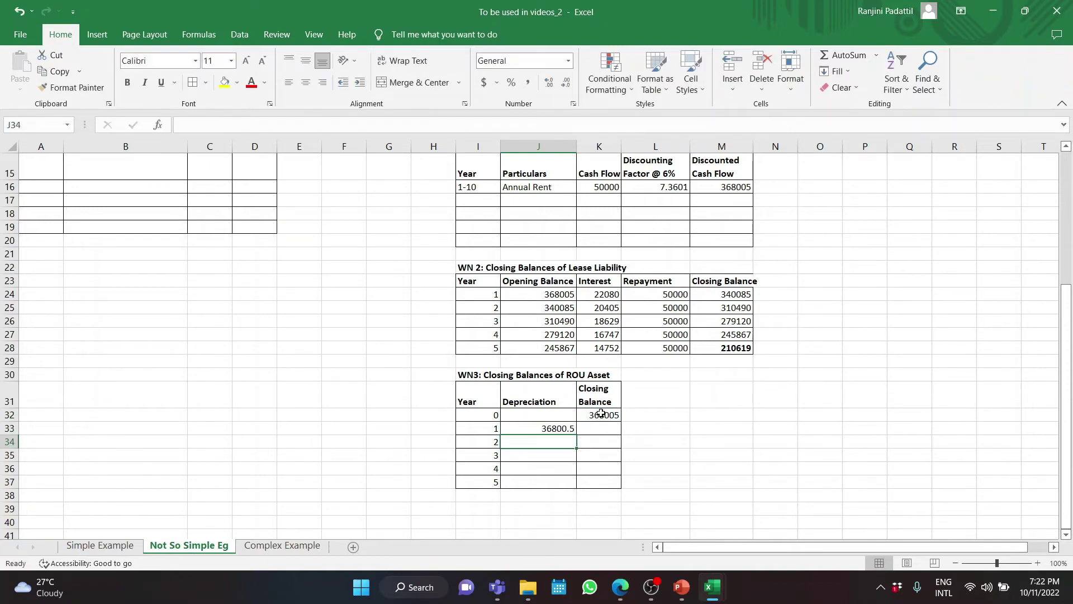
Calculate the year 1 ROU asset closing balance in K33 with =K32-J33 and copy the formula down through year 5
click(611, 429)
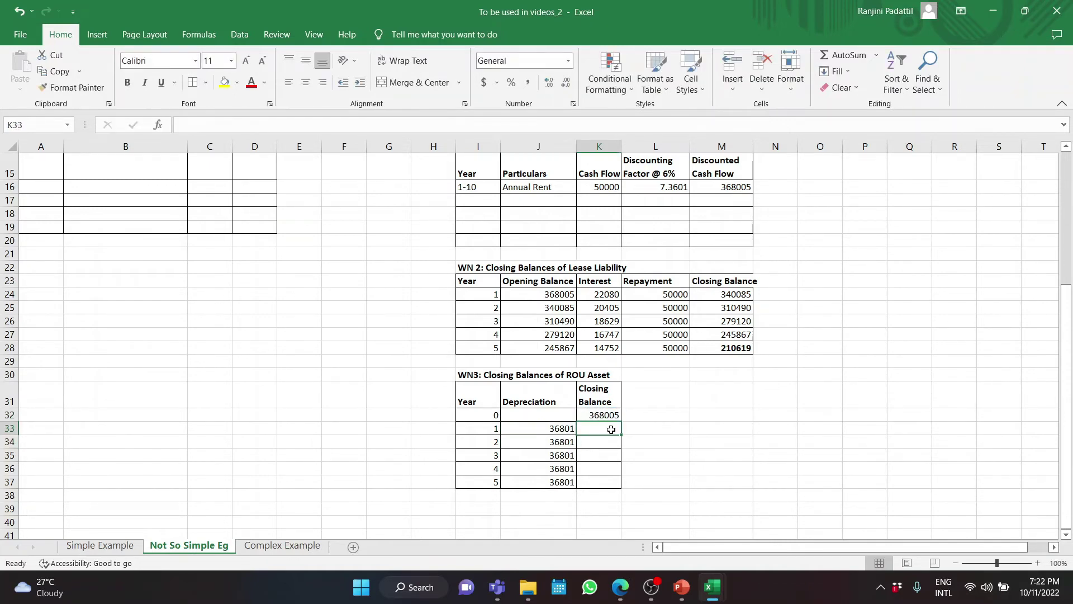
text(=K32-J33)
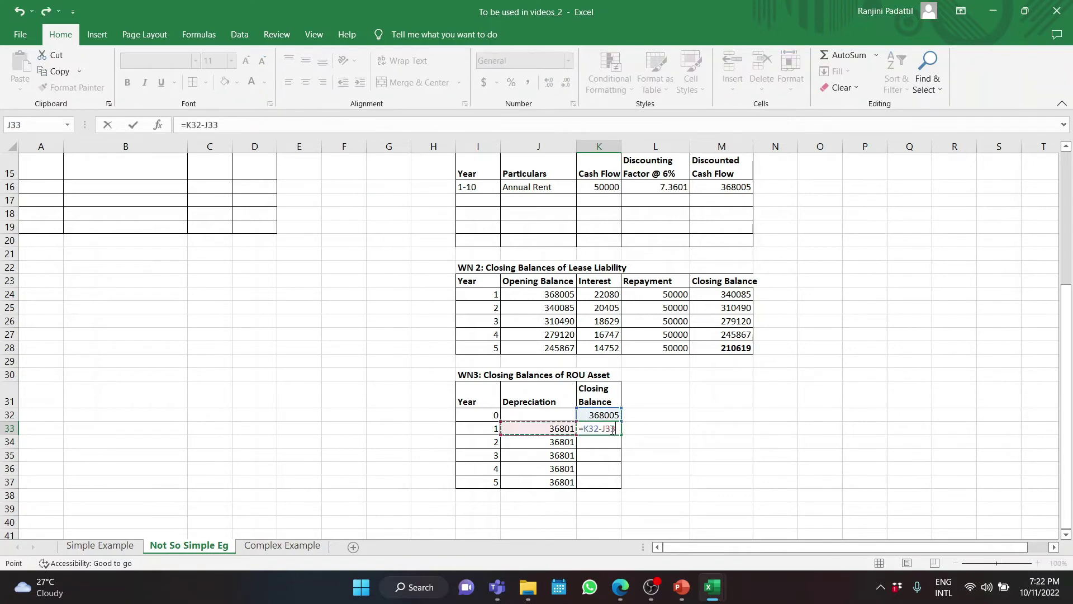
key(ctrl+Return)
key(ctrl+c)
key(Down)
key(shift+Down)
key(shift+Down)
key(shift+Down)
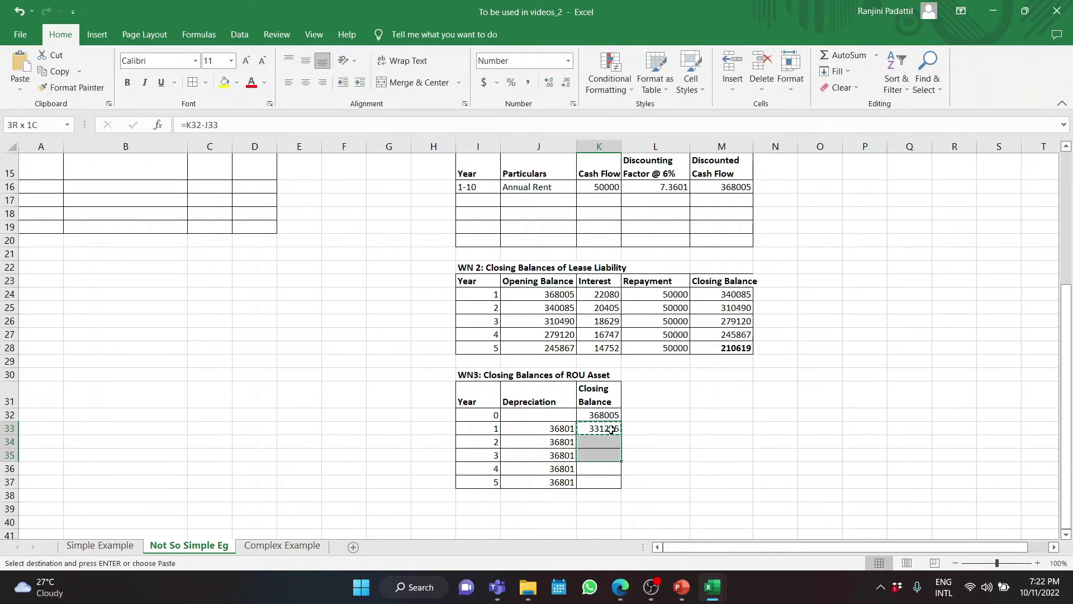
key(ctrl+v)
key(Escape)
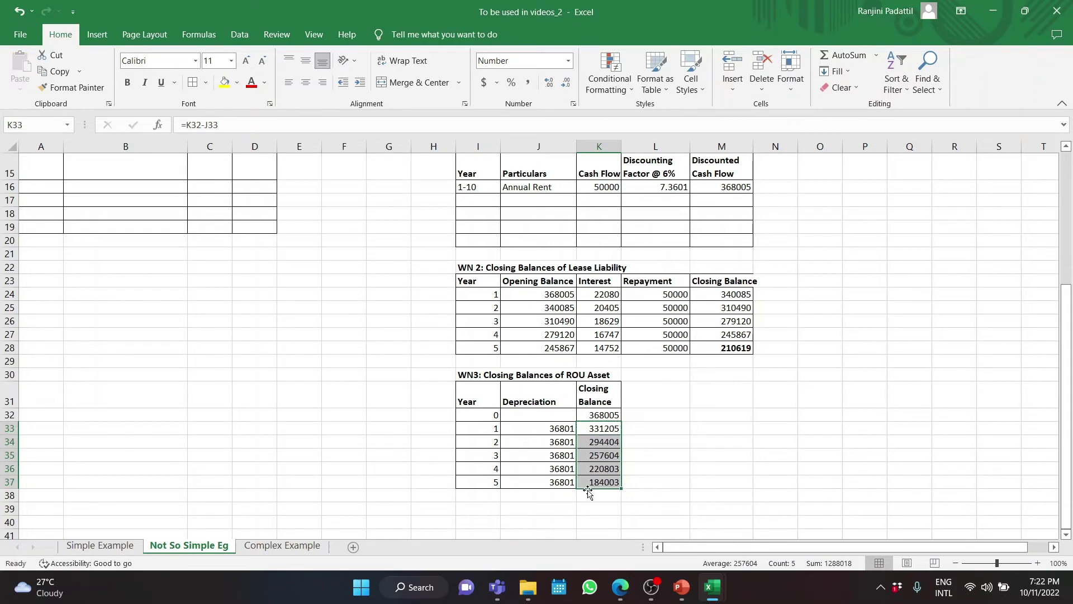
Bold the year 5 ROU asset closing balance in K37
key(ctrl+Down)
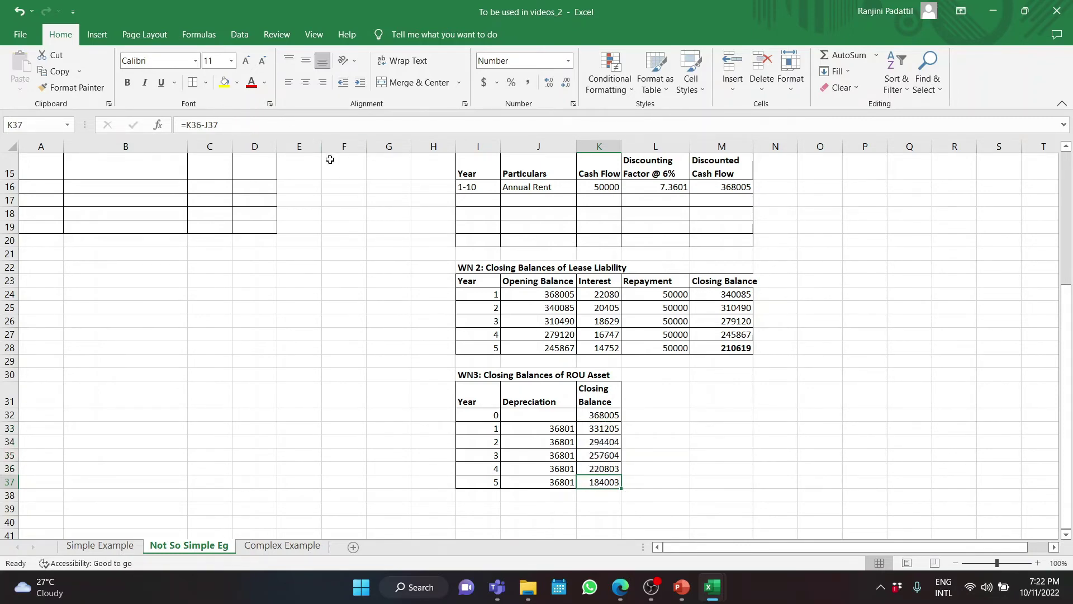
key(ctrl+b)
click(643, 481)
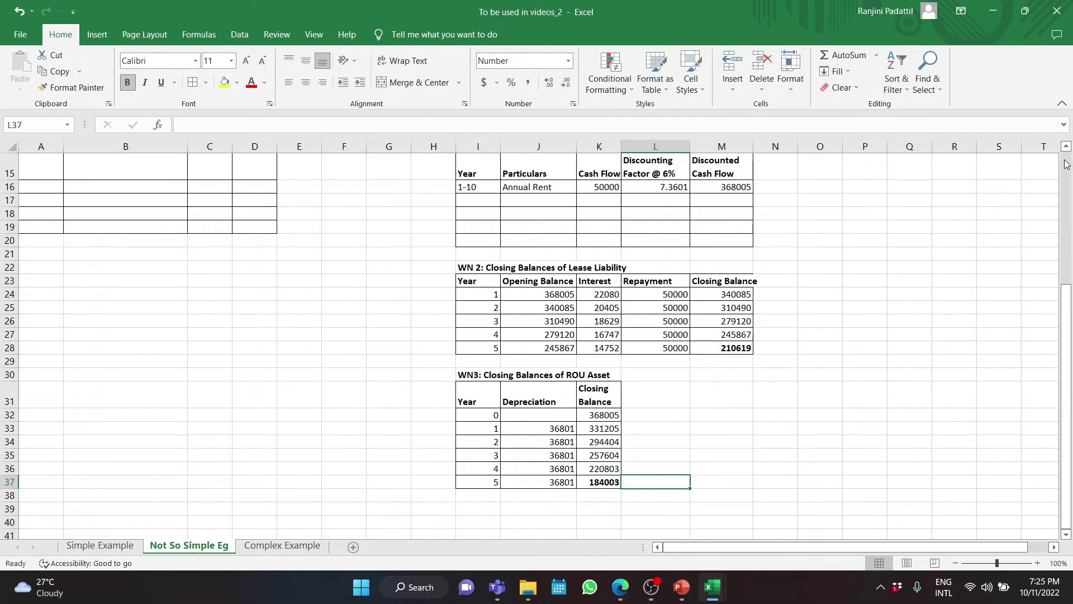
Calculate the retained share of the year 5 ROU asset in L37 with =K37*(2000/3500), based on the reduced scope
scroll(399, 291, up, 5)
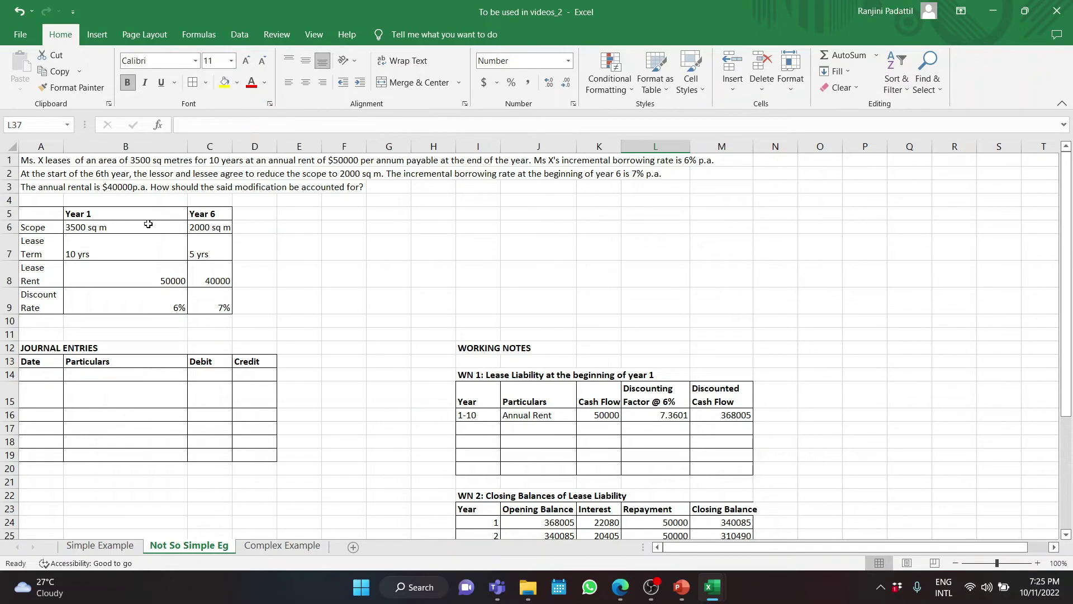
click(1067, 535)
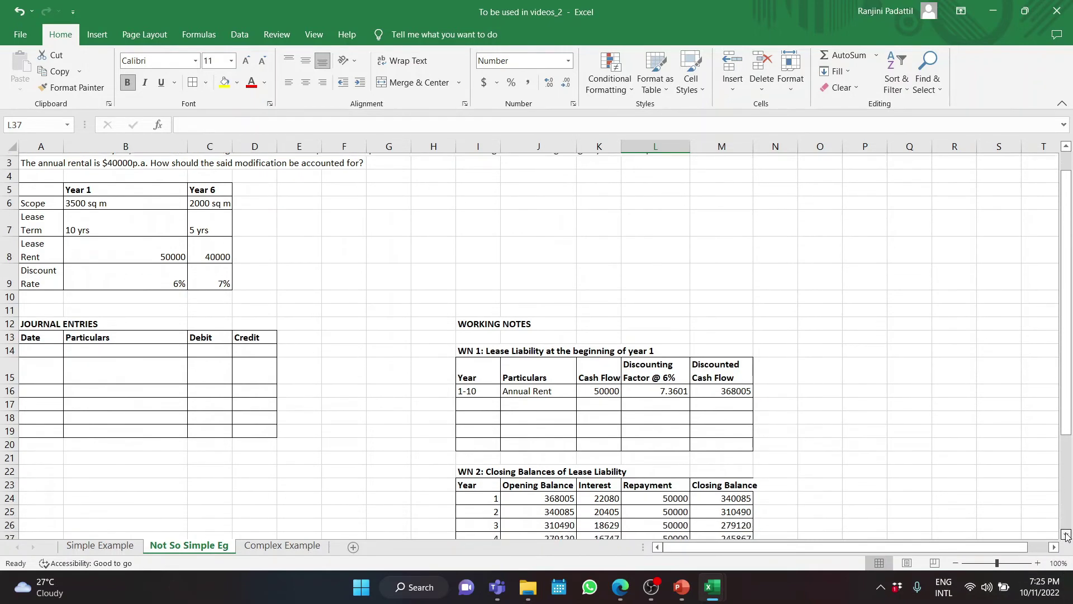
click(594, 508)
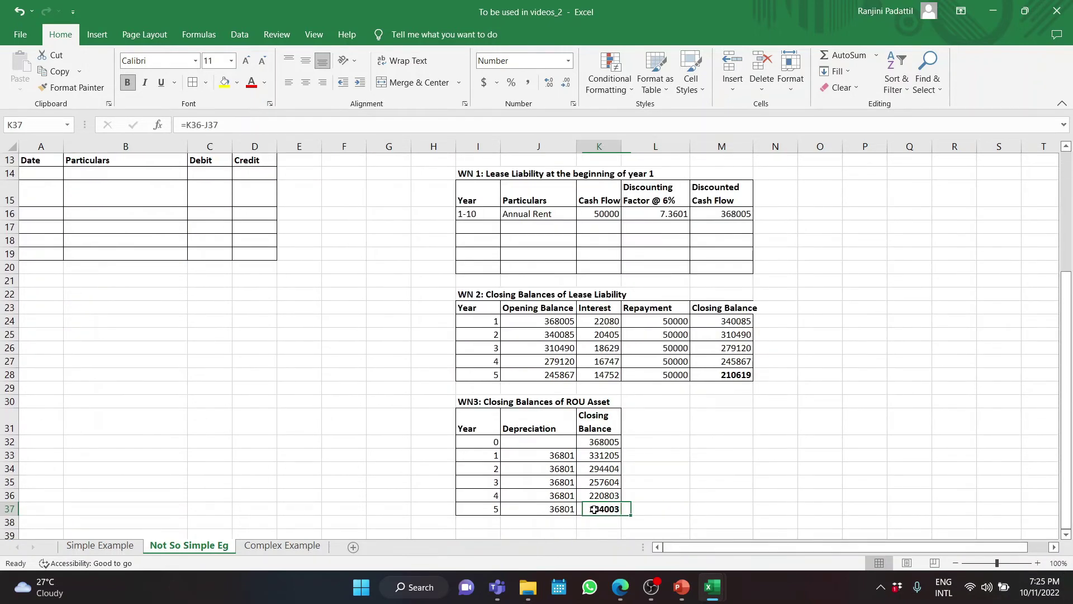
click(661, 509)
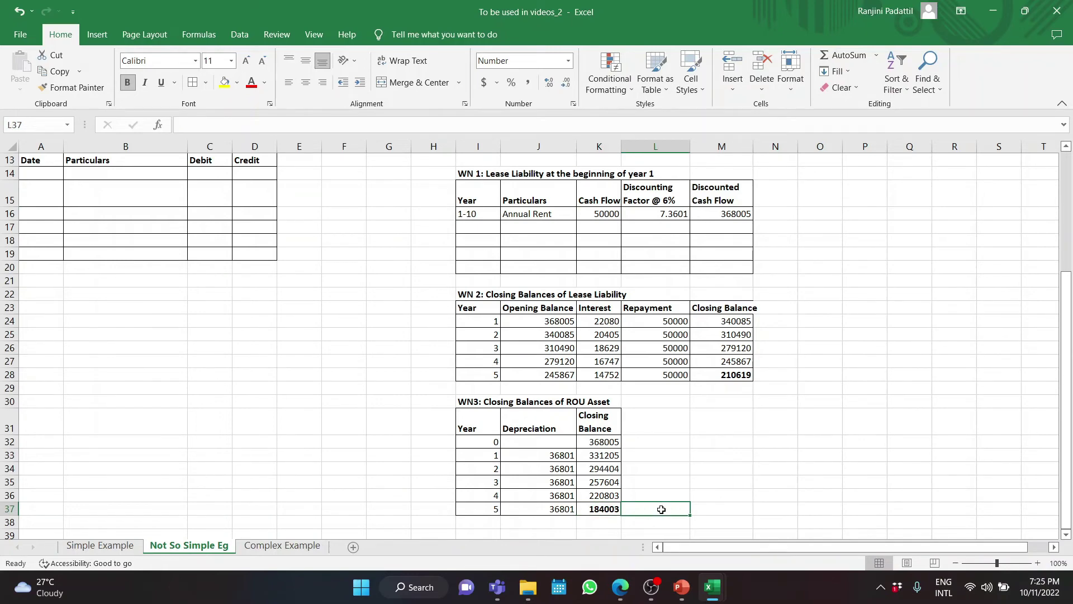
text(=)
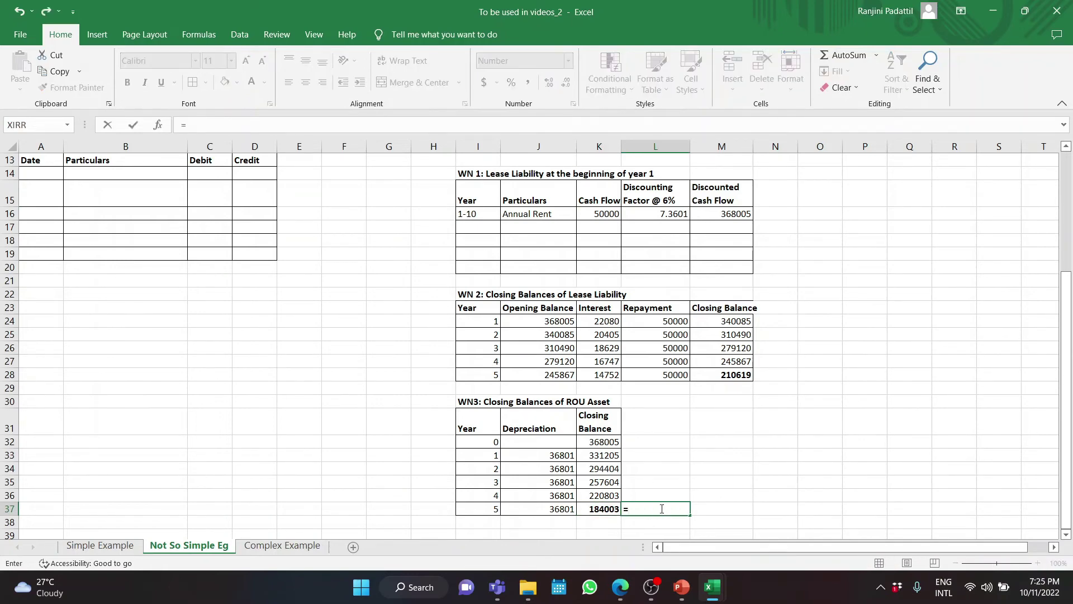
key(Left)
text(*2000)
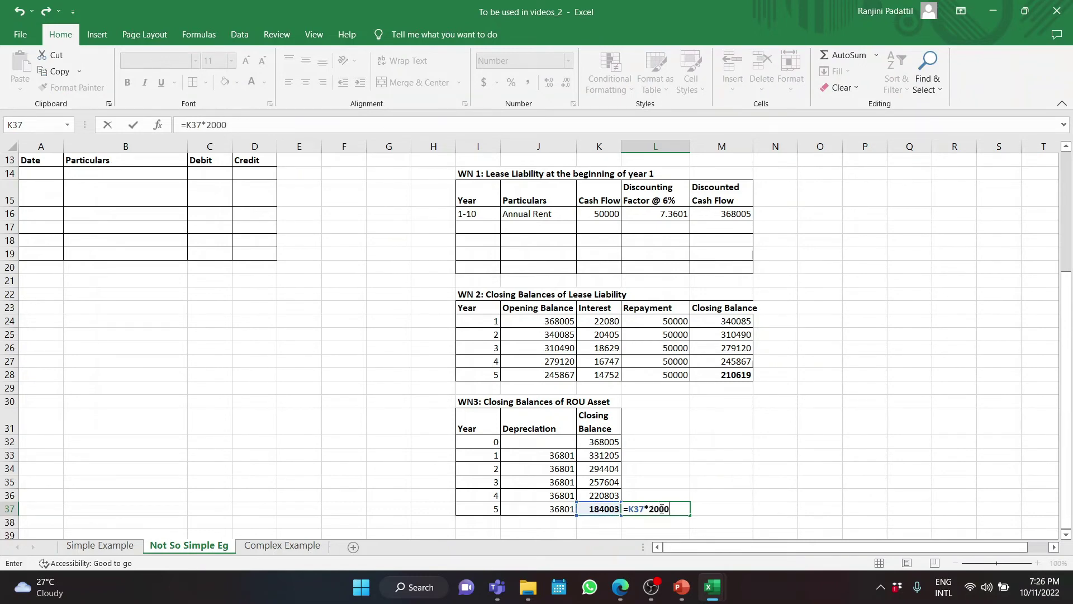
text(/3500)
key(ctrl+Return)
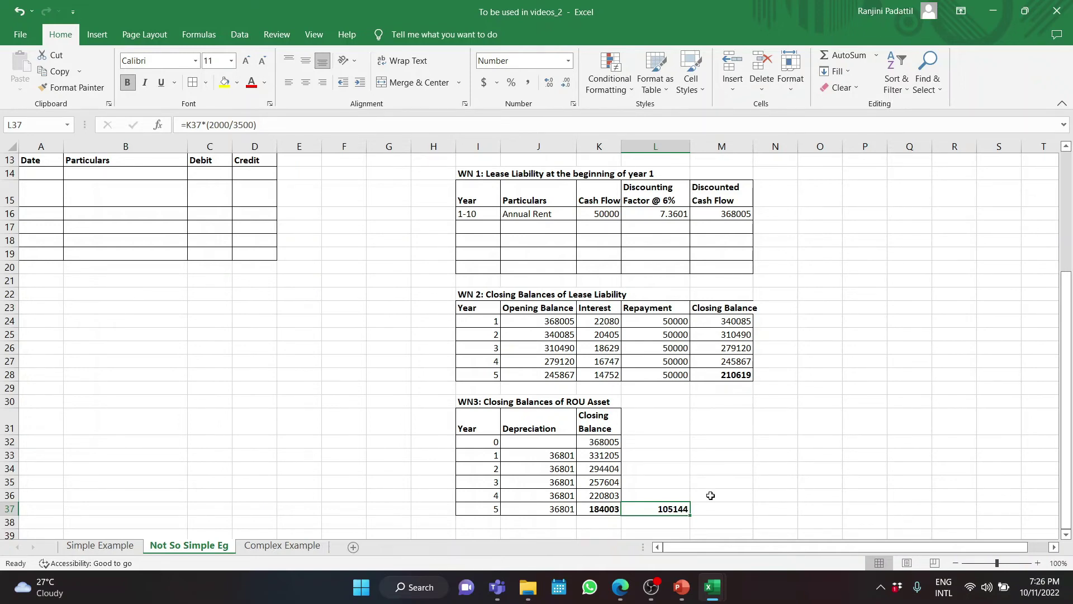
Calculate the retained share of the year 5 lease liability in N28 with =M28*2000/3500
scroll(774, 333, down, 2)
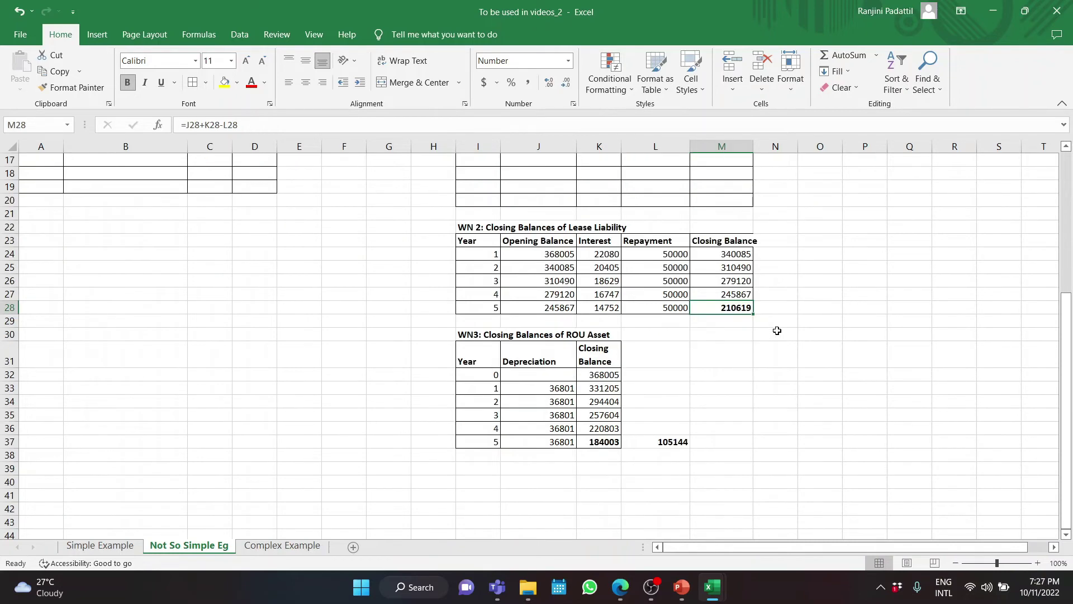
click(782, 309)
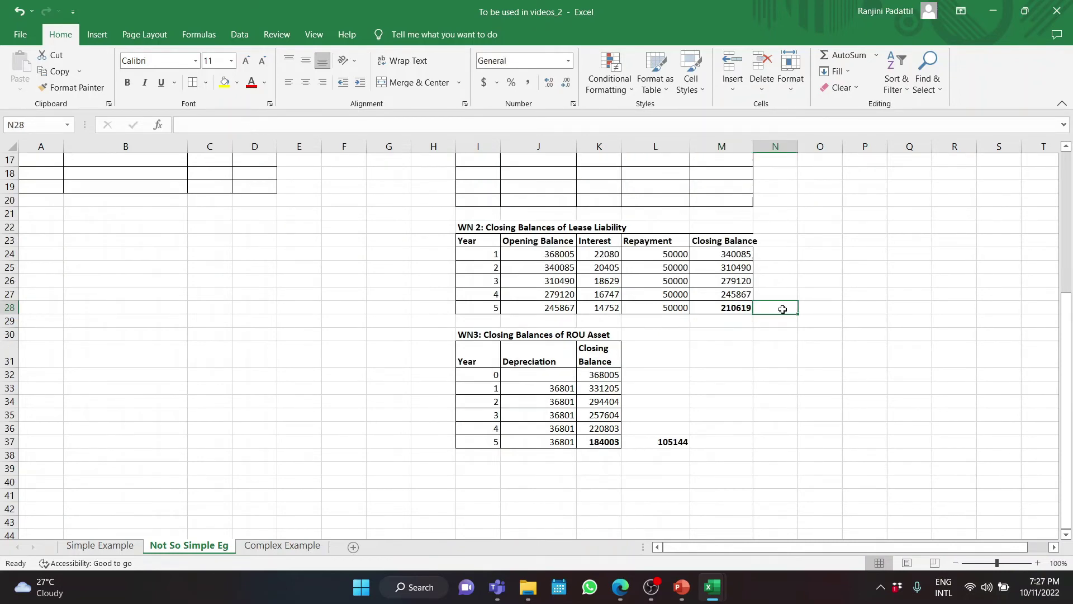
text(=)
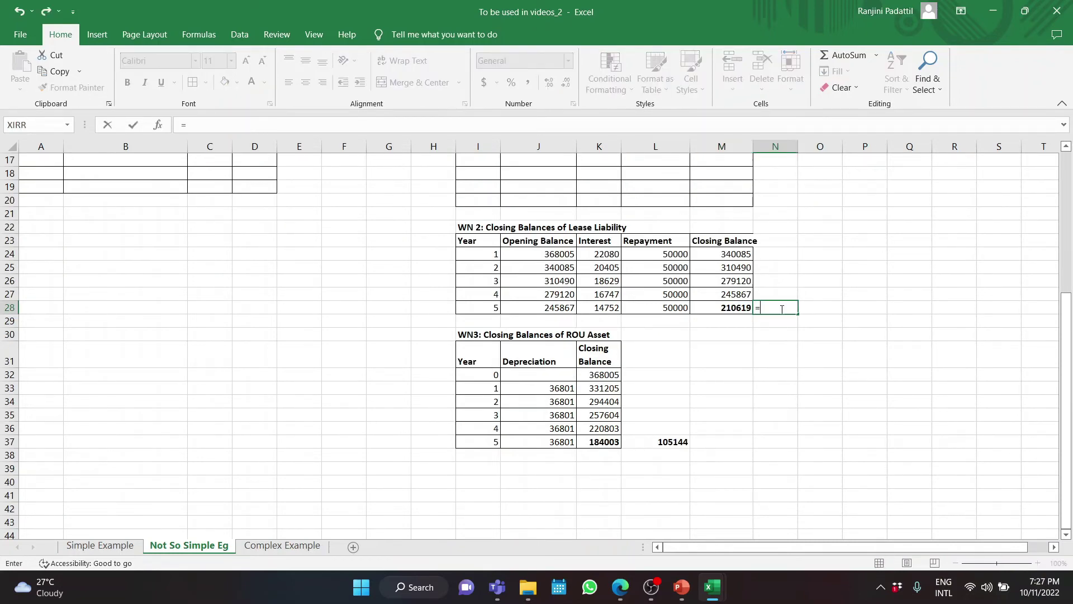
key(Left)
text(*)
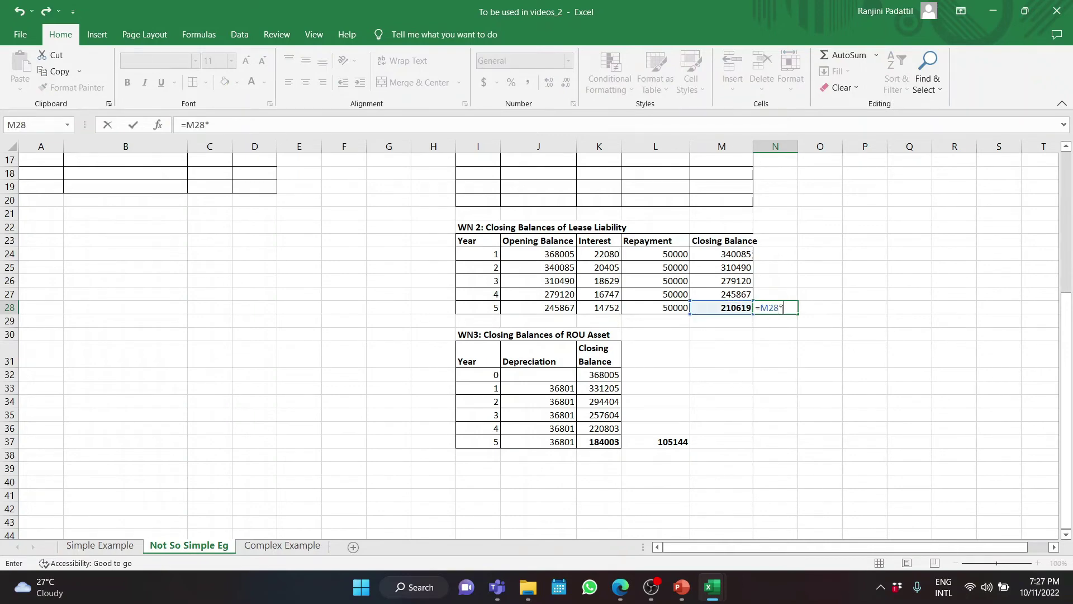
text(2000/3500)
click(910, 414)
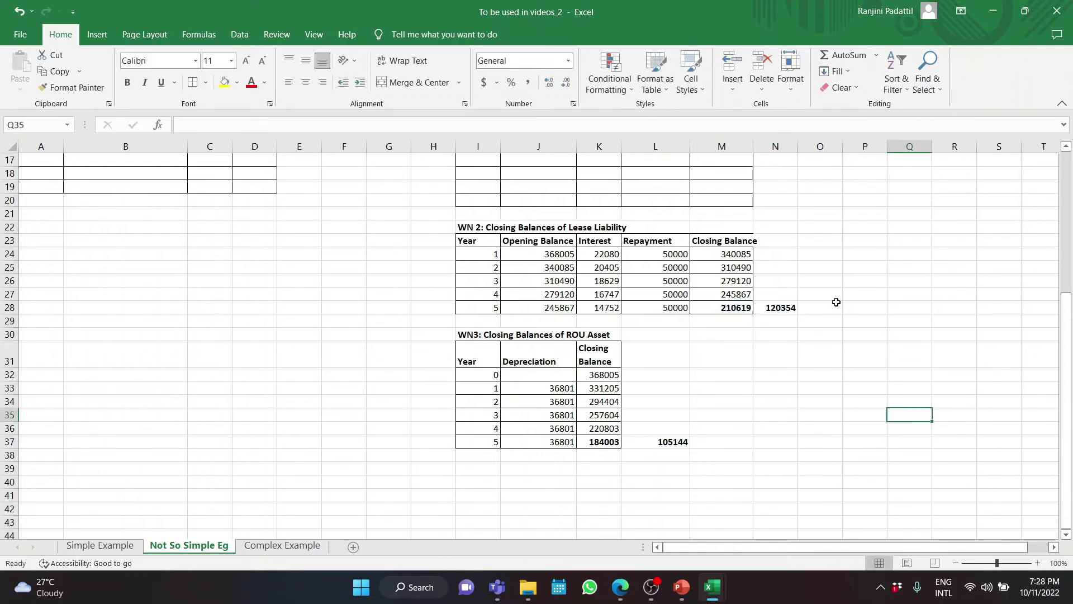
Calculate the reduction in the ROU asset in M37 with =K37-L37
click(721, 443)
text(=K37-)
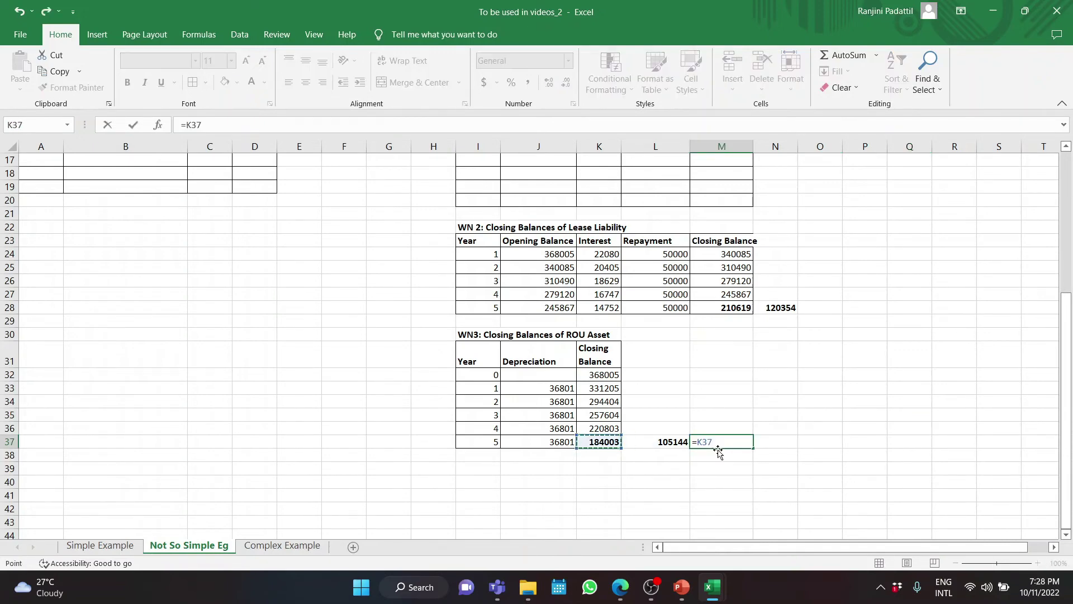
key(Left)
key(Return)
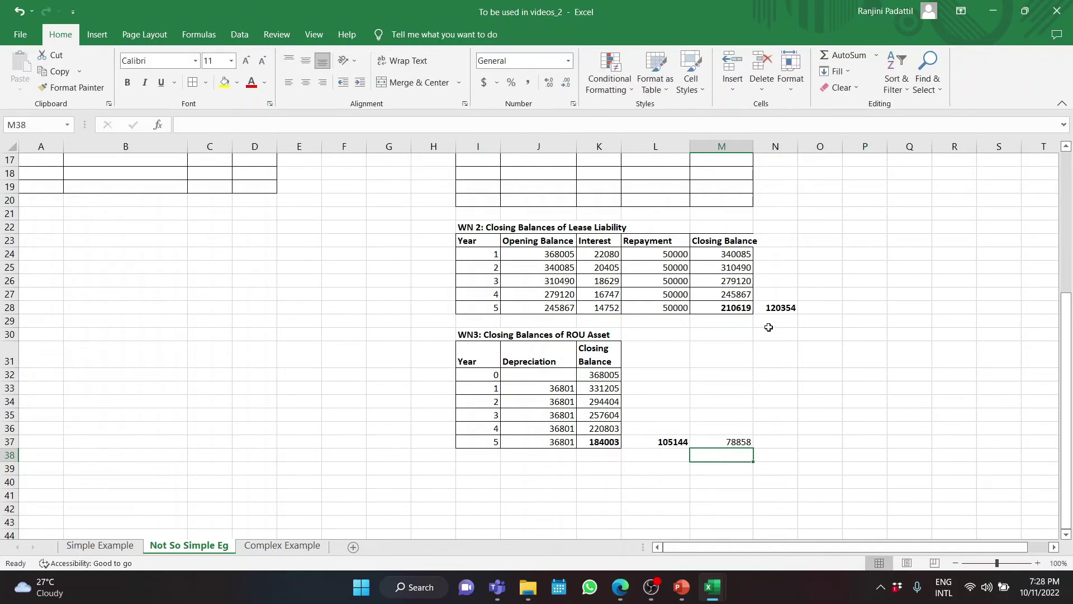
Calculate the reduction in the lease liability in O28 with =M28-N28
click(833, 307)
text(=)
key(Left)
key(Left)
text(-)
key(Left)
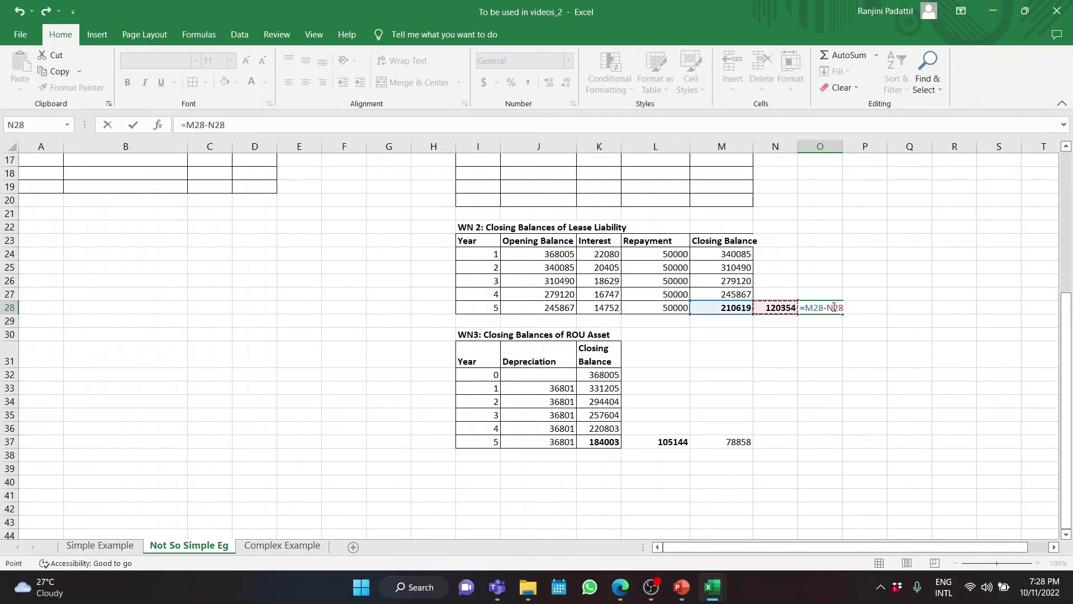
key(Return)
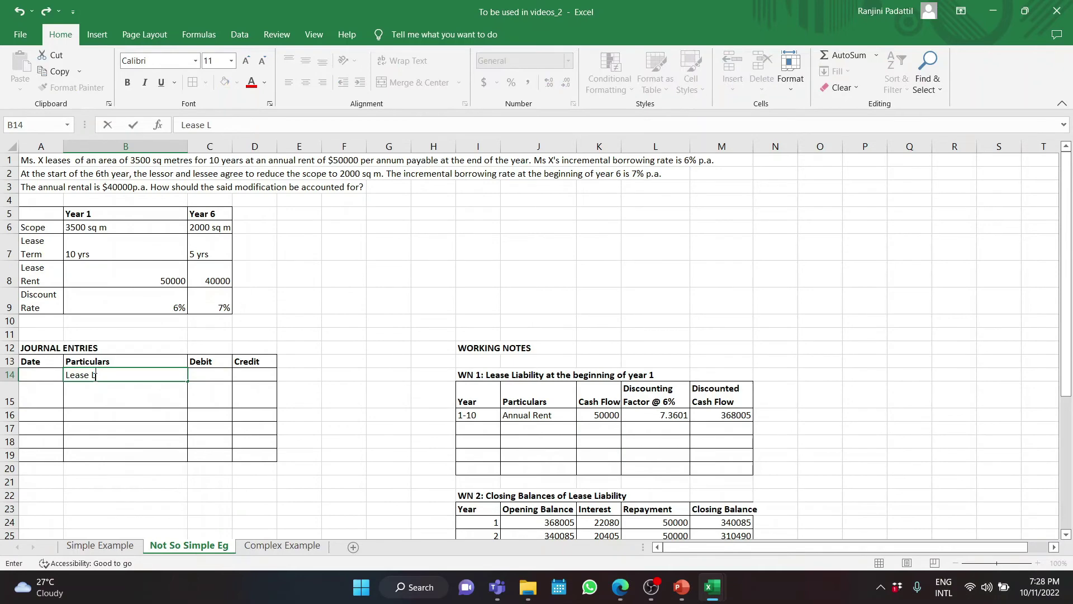
Enter "Lease Liability A/c" in B14 and "To ROU Asset A/c" in B16 as journal entry particulars
text(iability A/c)
key(Return)
key(Return)
text(To ROU )
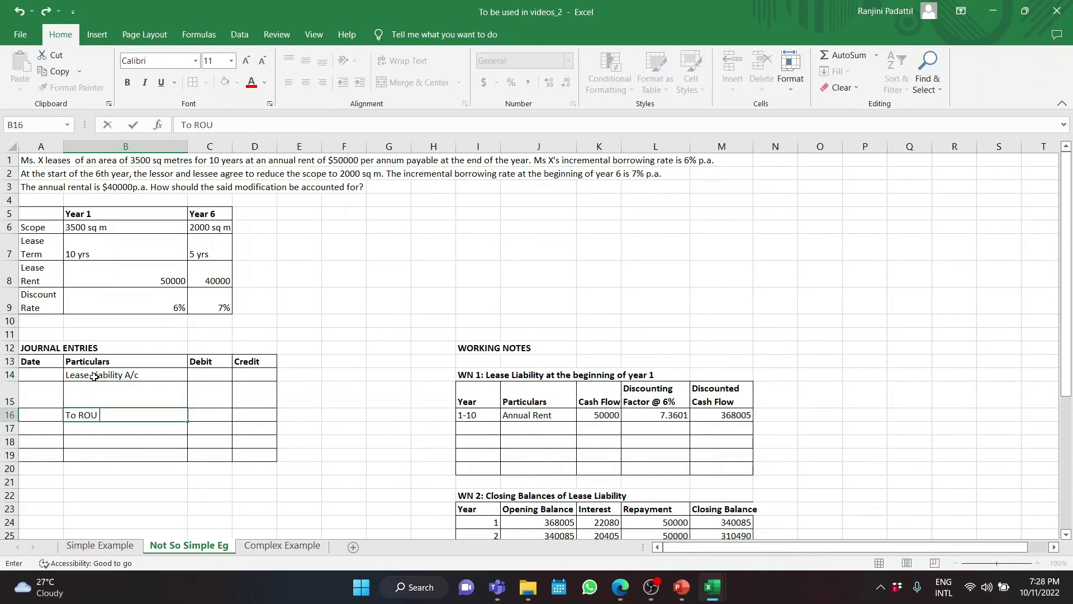
text(Asset A/c)
Link the Lease Liability debit in C14 to the liability reduction with =O28
click(94, 377)
key(Right)
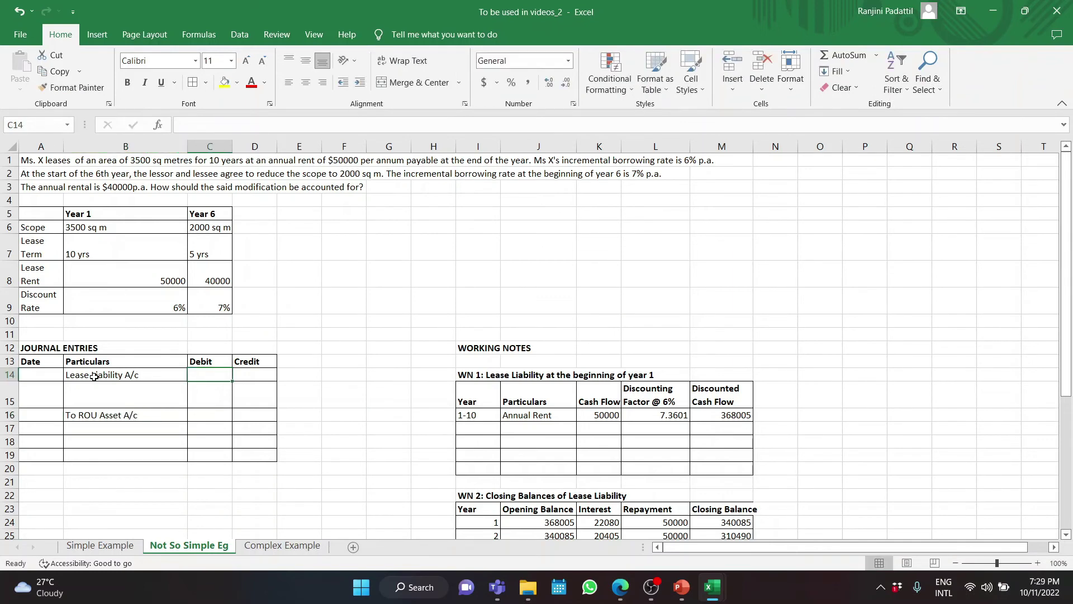
text(=)
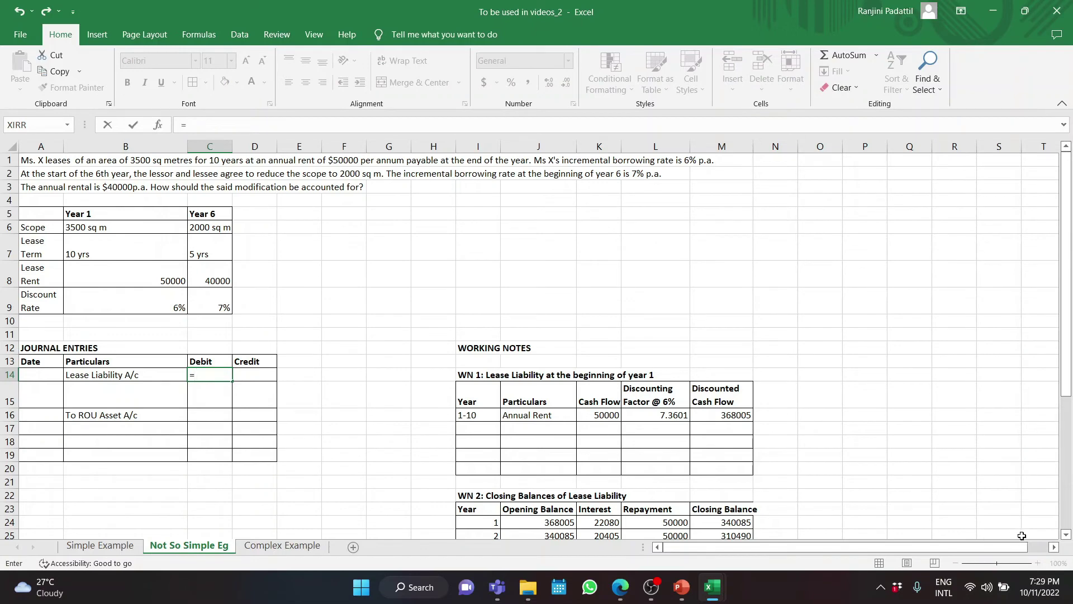
scroll(837, 495, down, 2)
click(837, 495)
key(Return)
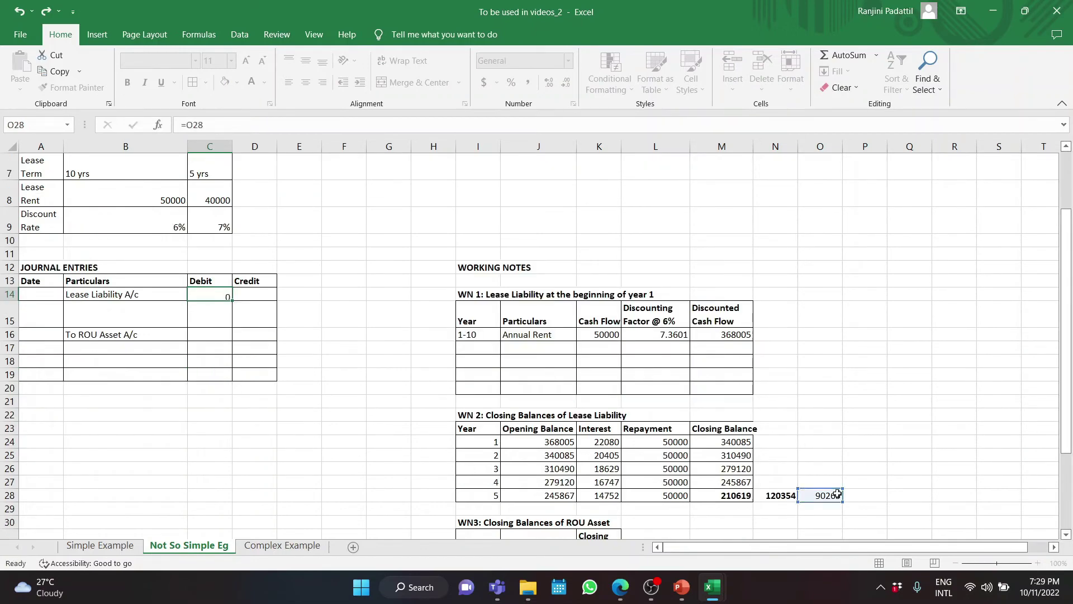
Link the ROU Asset credit in D16 to the asset reduction with =M37
key(Down)
key(Right)
text(=)
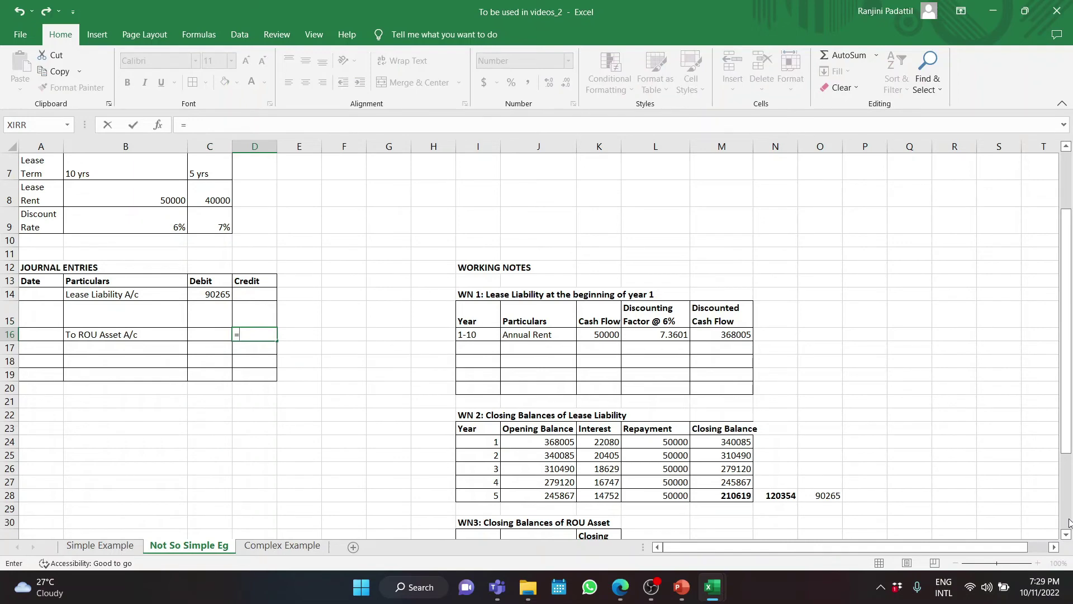
scroll(1069, 525, down, 2)
click(740, 510)
key(Return)
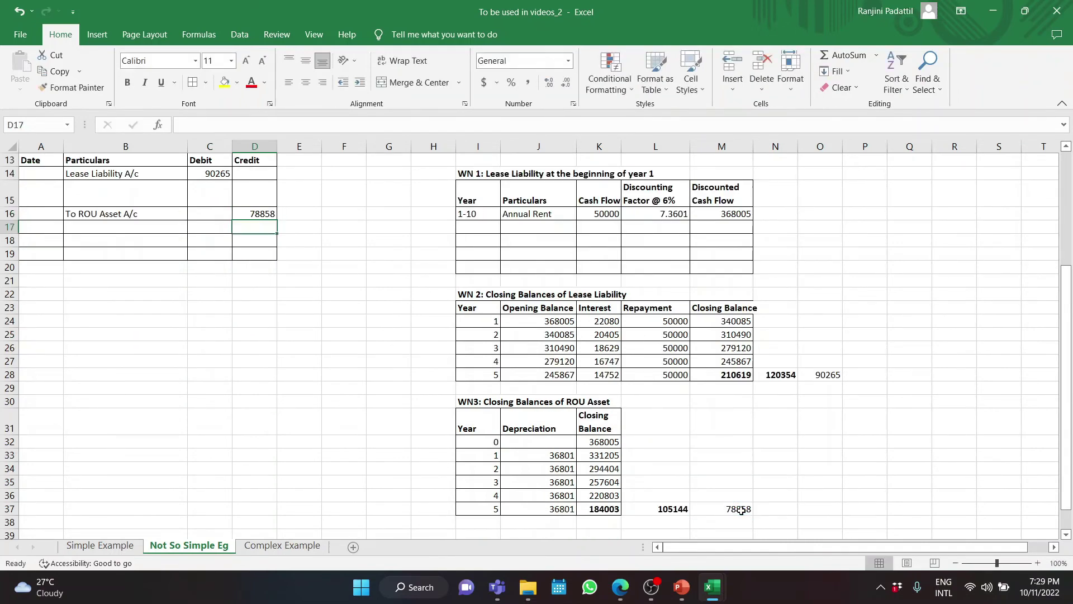
Enter "to P&L Account" as the particulars in B15, between the lease liability and ROU asset lines
key(Up)
key(Up)
key(Left)
key(Left)
text(to P)
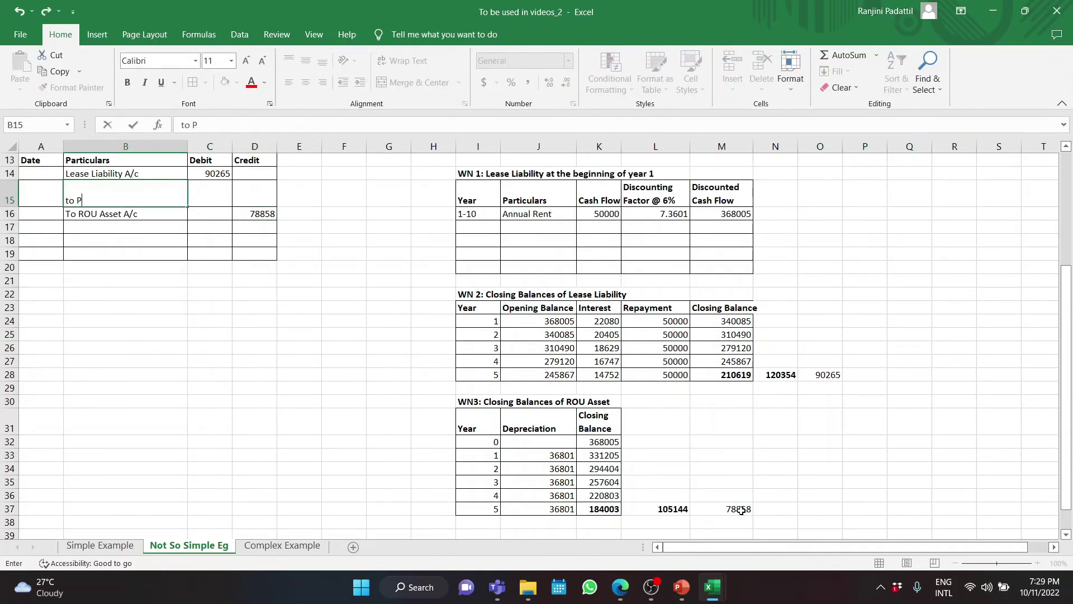
text(&L Account)
key(Right)
key(Right)
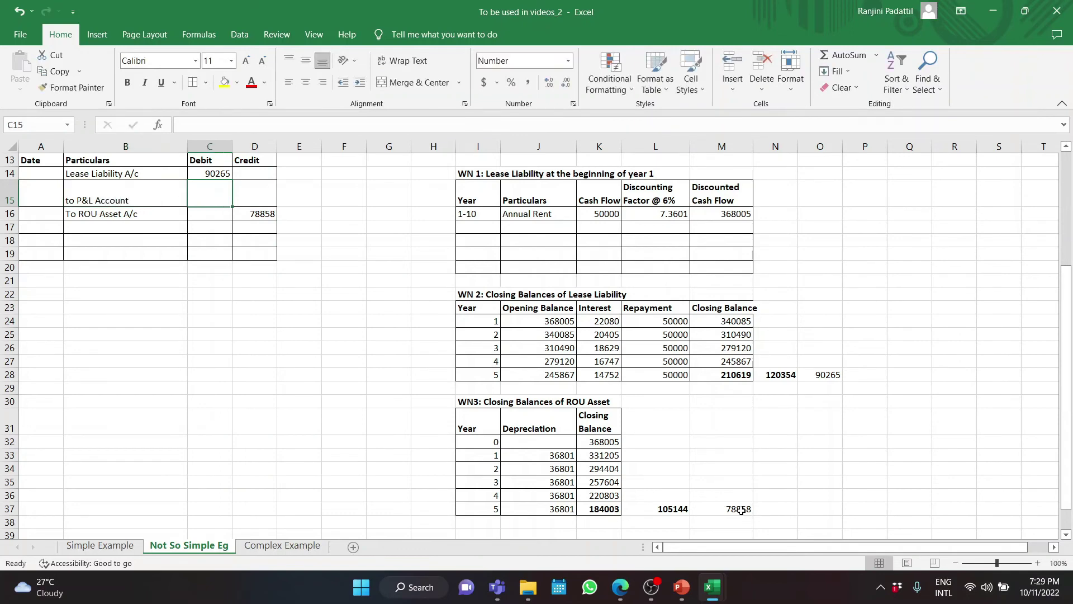
Calculate the P&L credit in D15 as the lease liability debit in C14 minus the ROU asset credit in D16
text(=)
key(Left)
key(Up)
text(-)
key(Right)
key(Left)
key(Down)
key(Return)
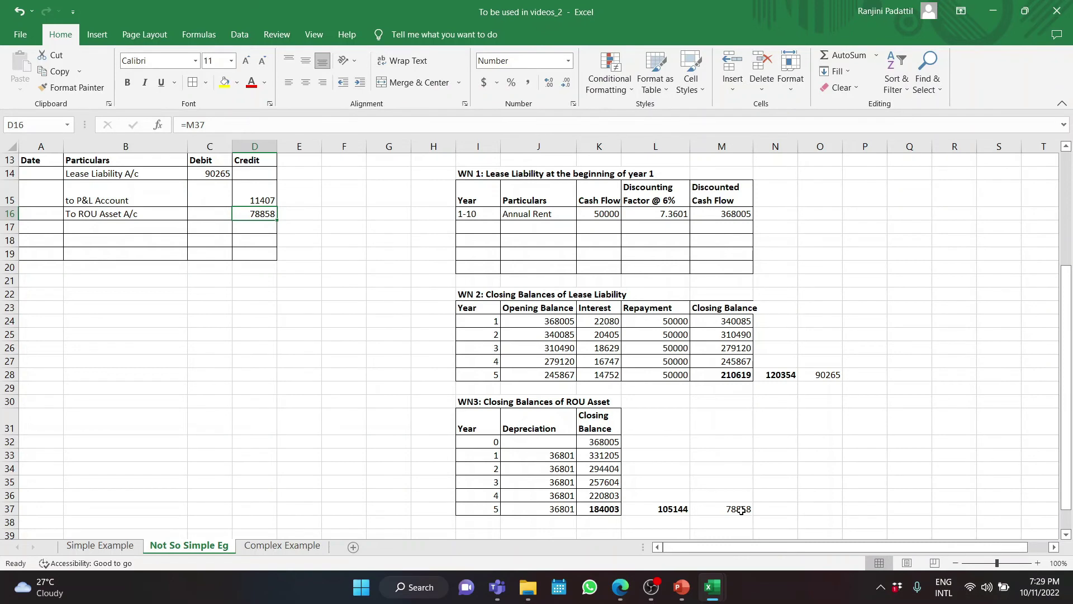
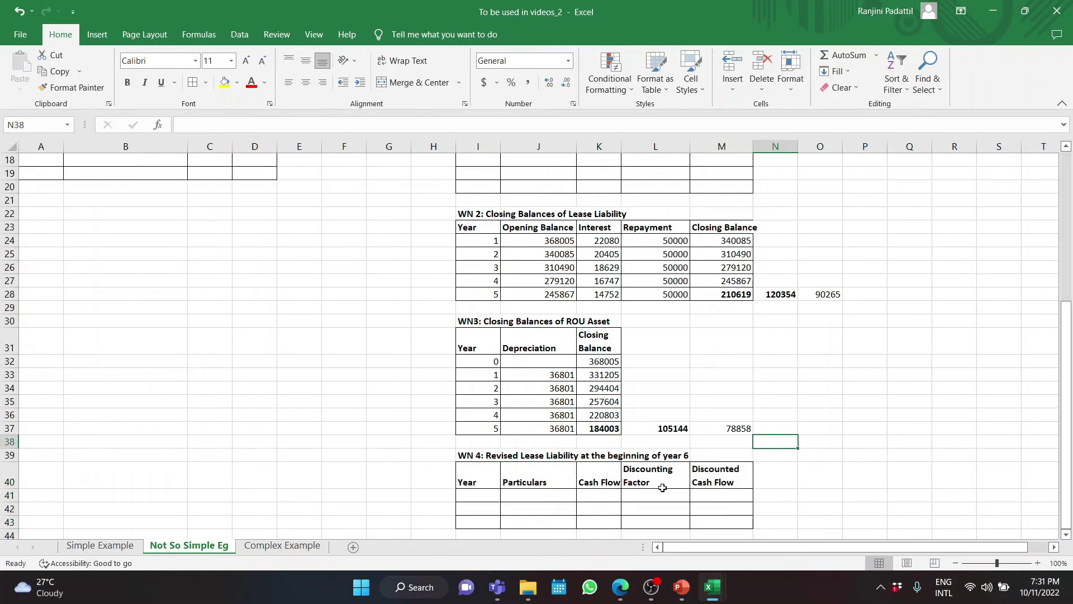
Complete the WN 4 heading in L40 as "Discounting Factor @ 7%", using the year 6 discount rate
click(660, 482)
click(1066, 172)
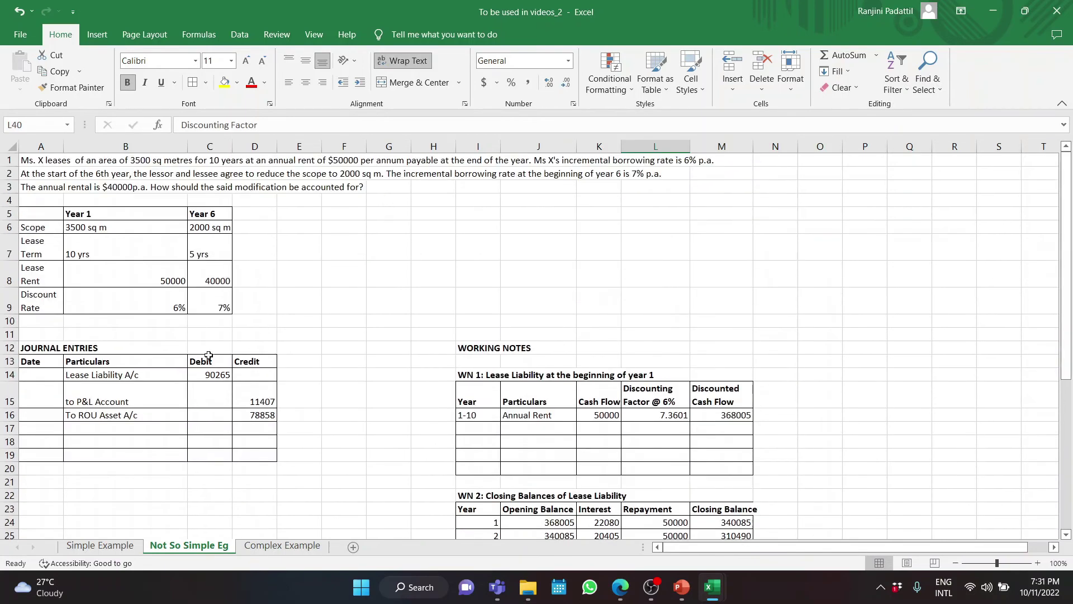
click(223, 306)
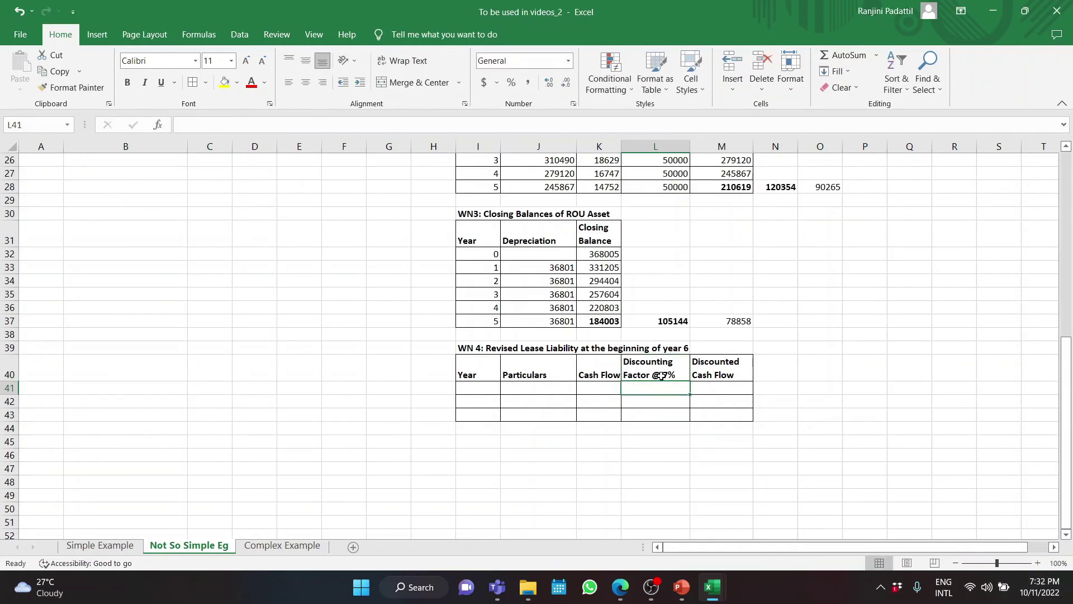
Enter year range 1-5 in I41 and "Annual Rent" in J41 of the WN 4 revised lease liability table
key(Left)
key(Left)
key(Left)
text(')
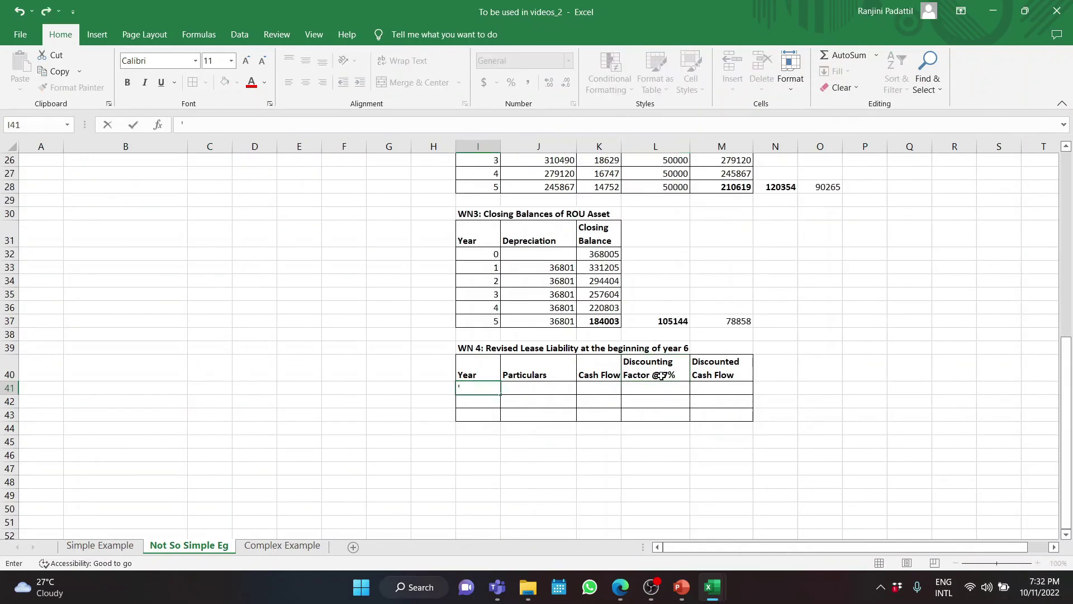
text(1-5)
key(Tab)
text(Annua)
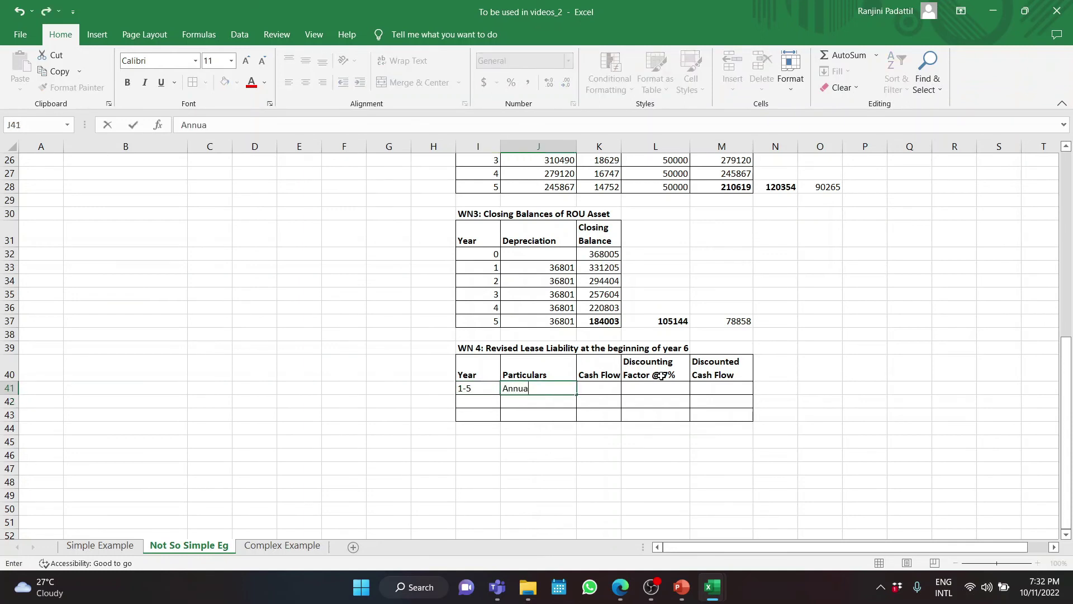
text(l Rent)
key(Tab)
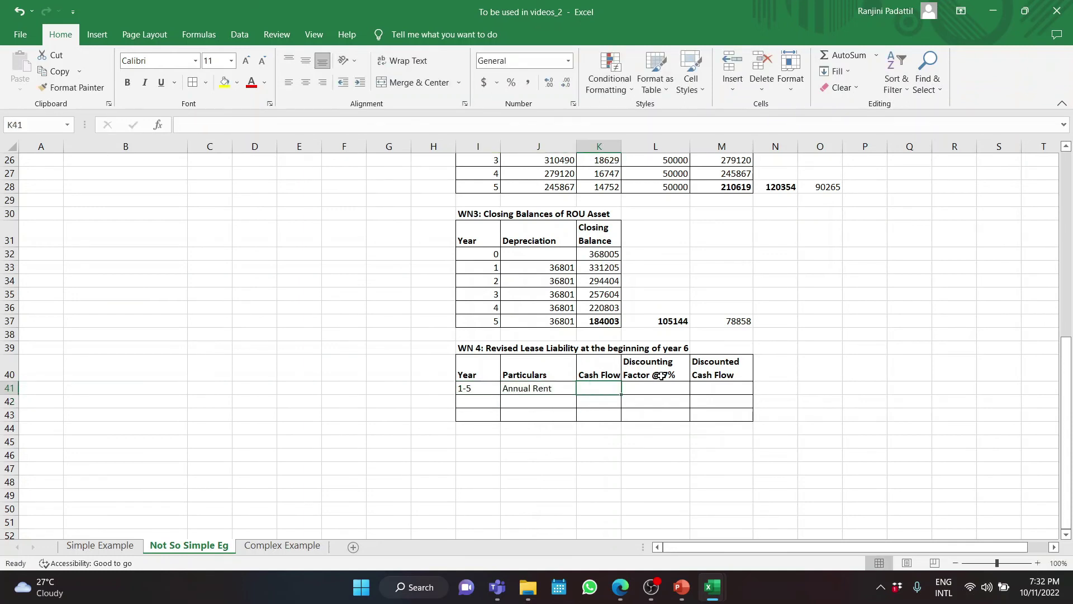
Look up the year 6 lease rent and enter 40000 as the WN 4 cash flow in K41
click(1067, 162)
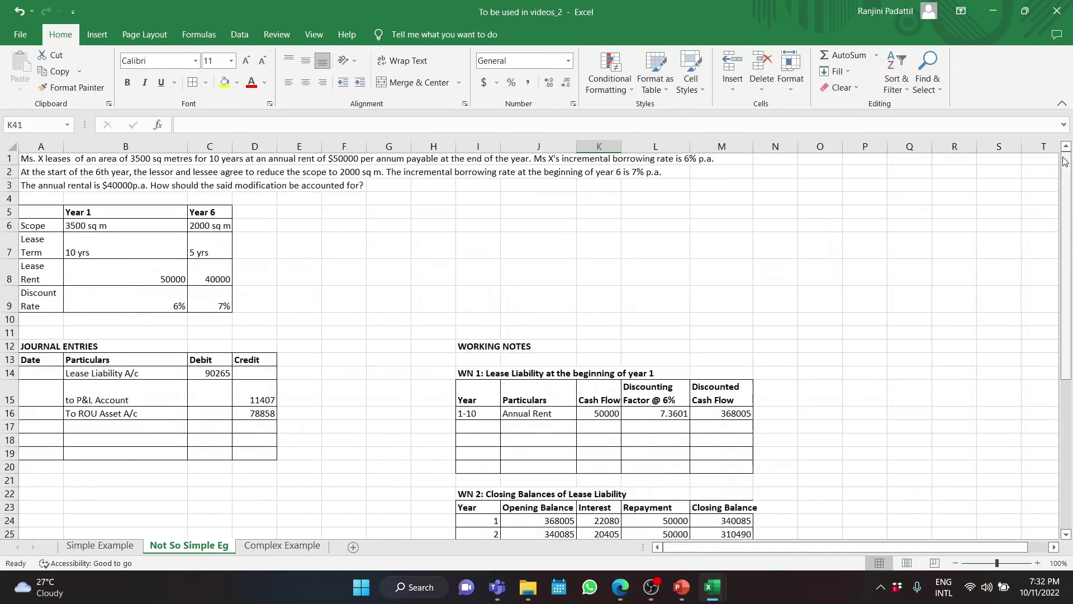
click(213, 282)
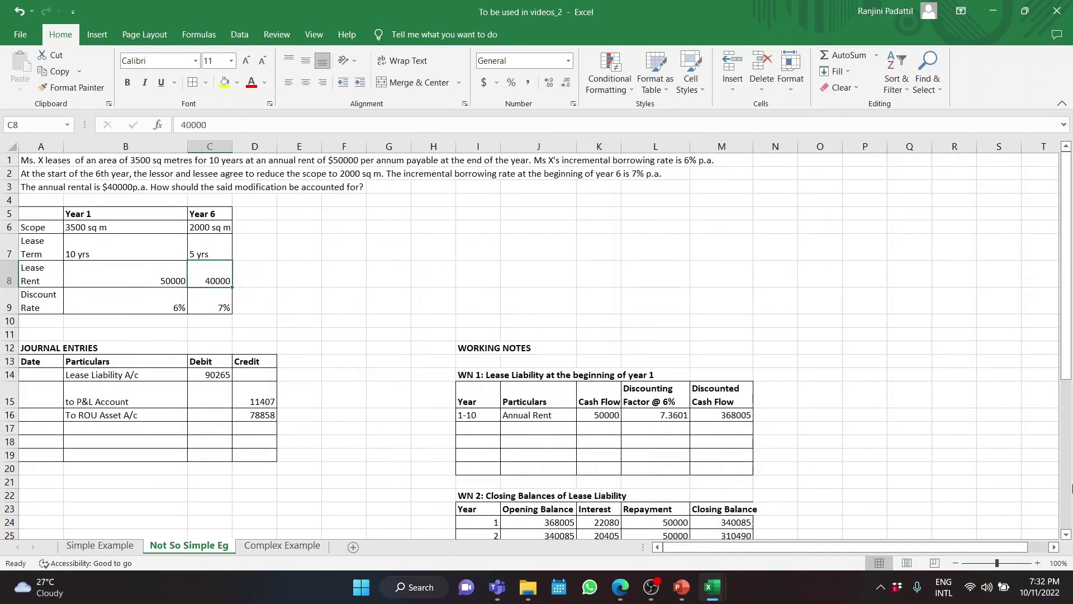
click(1066, 529)
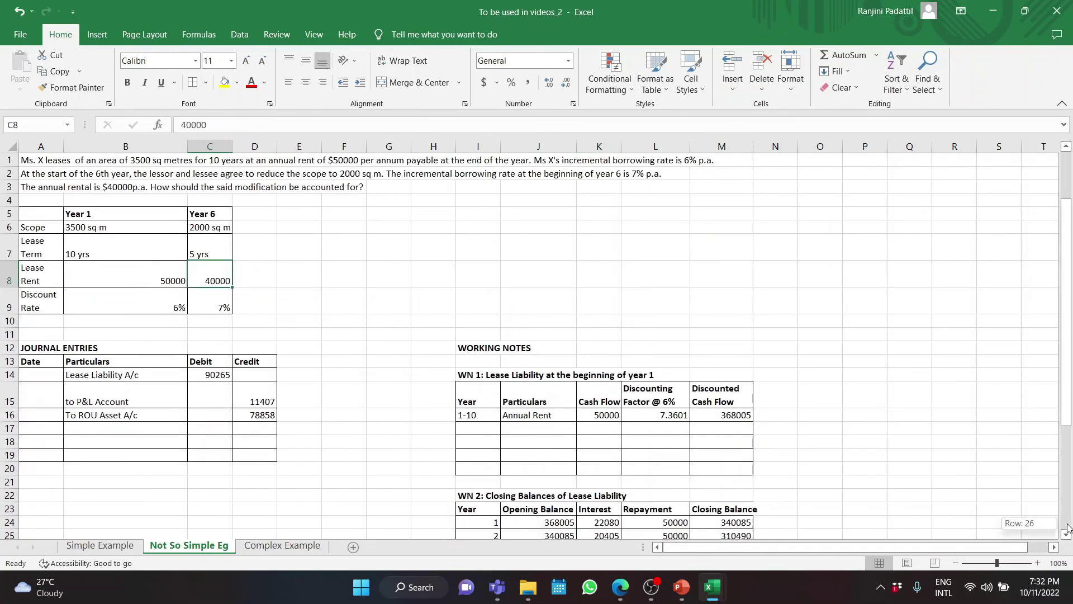
click(594, 401)
text(40000)
key(Tab)
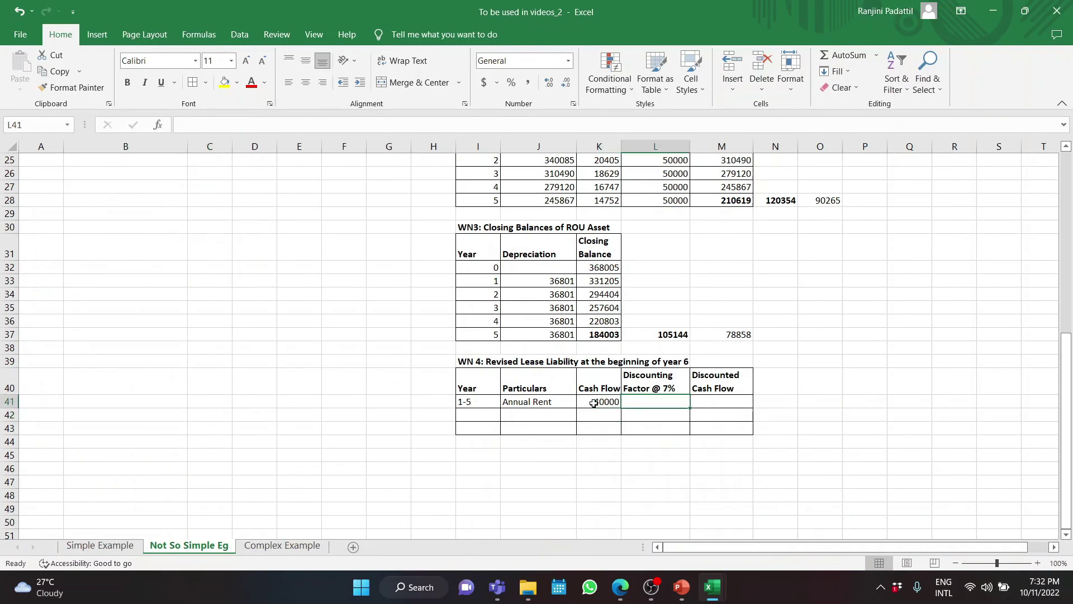
Enter 4.1002 as the 7% discounting factor in L41
text(4.1)
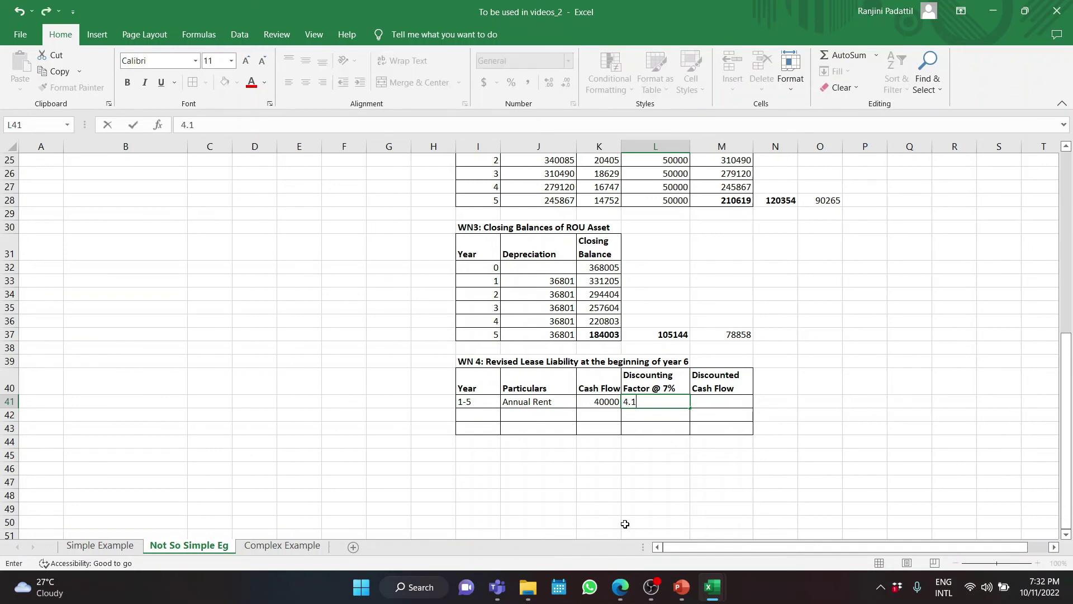
text(004)
key(BackSpace)
text(2)
key(Tab)
Calculate the discounted cash flow in M41 with =L41*K41
text(=)
key(Left)
text(*)
key(Left)
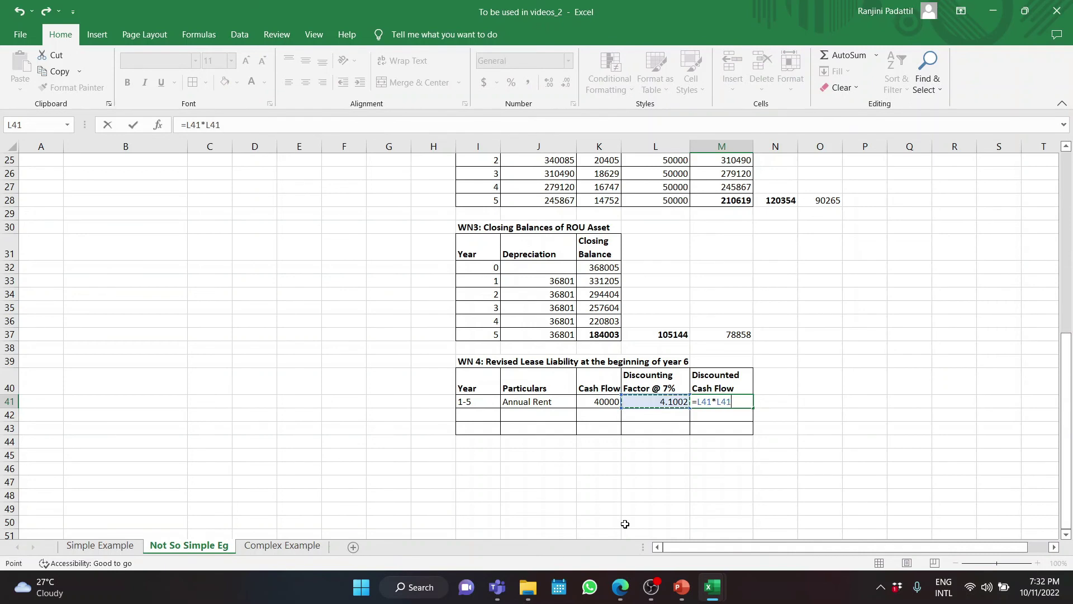
key(Left)
key(Return)
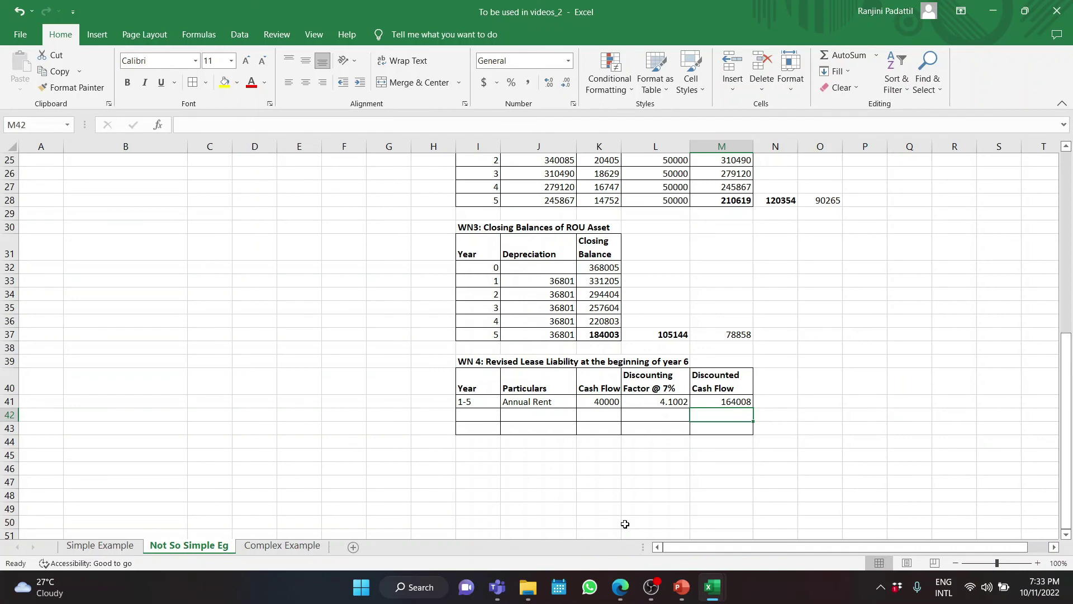
Add an "Existing Lease Liability" line in row 45 below WN 4 and calculate its amount in K45 with =M28-C14
click(481, 455)
text(Existing Lease Liability)
key(Tab)
key(Tab)
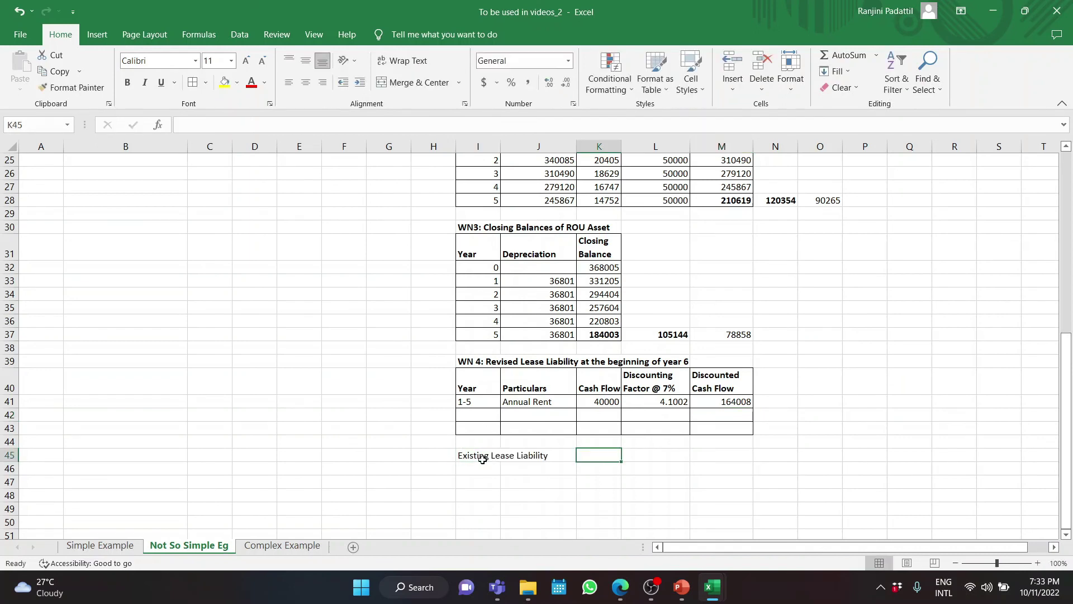
text(=)
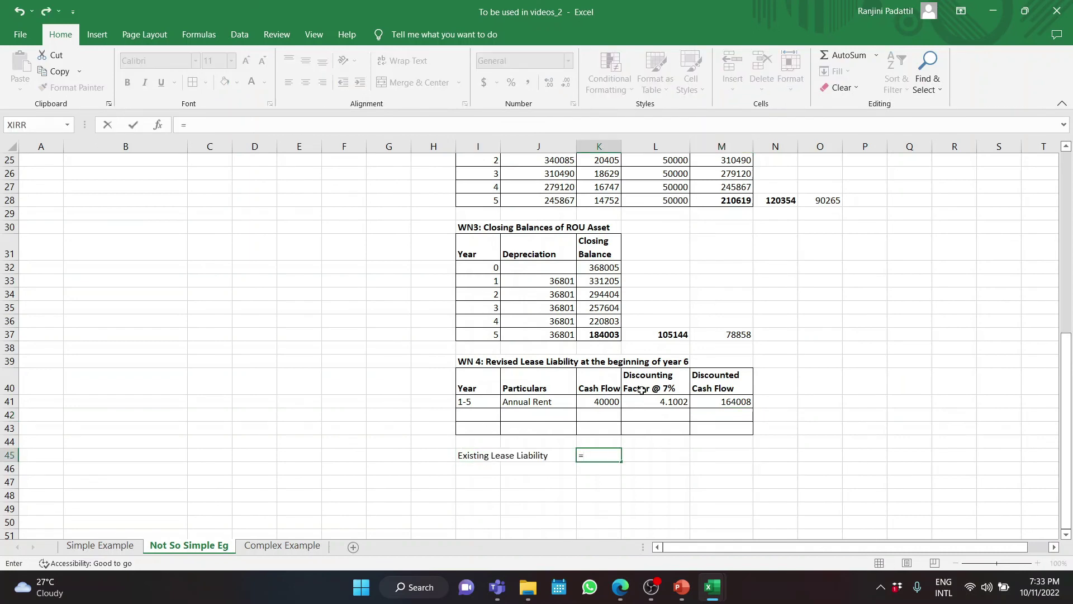
click(736, 200)
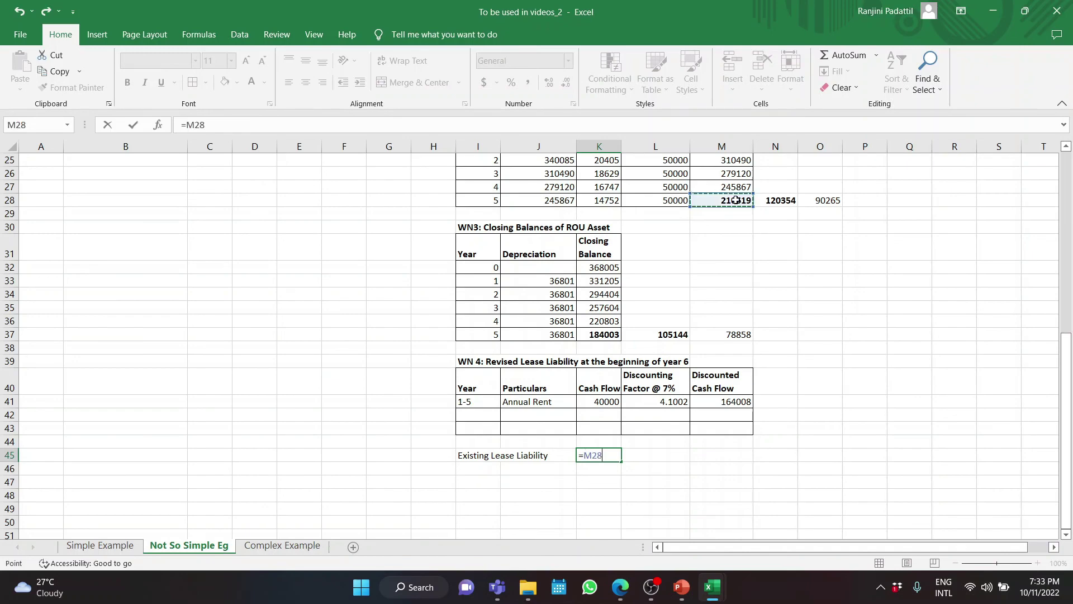
text(-)
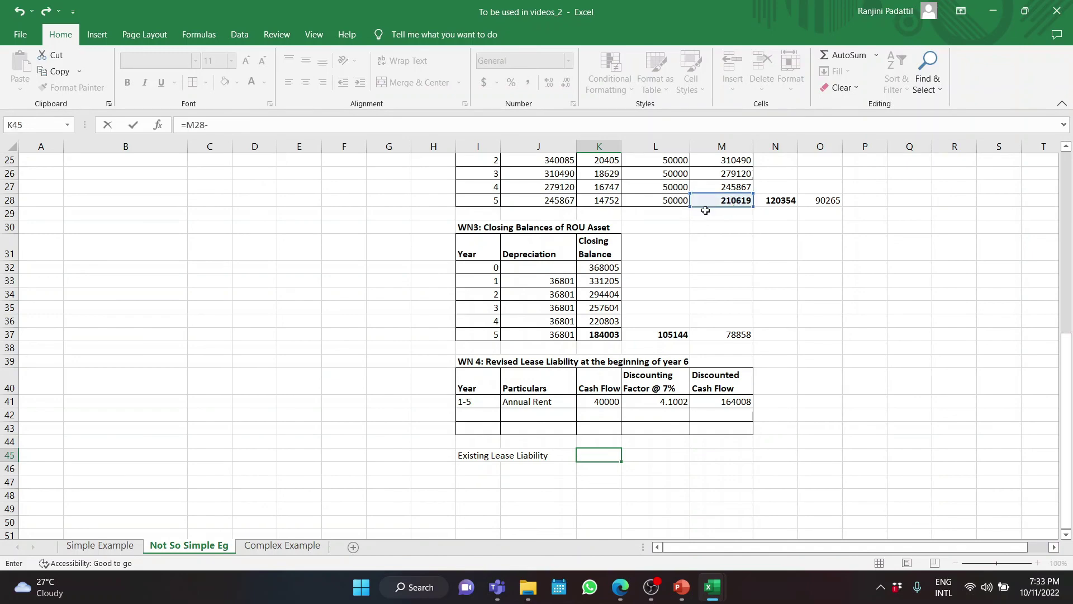
scroll(699, 213, up, 8)
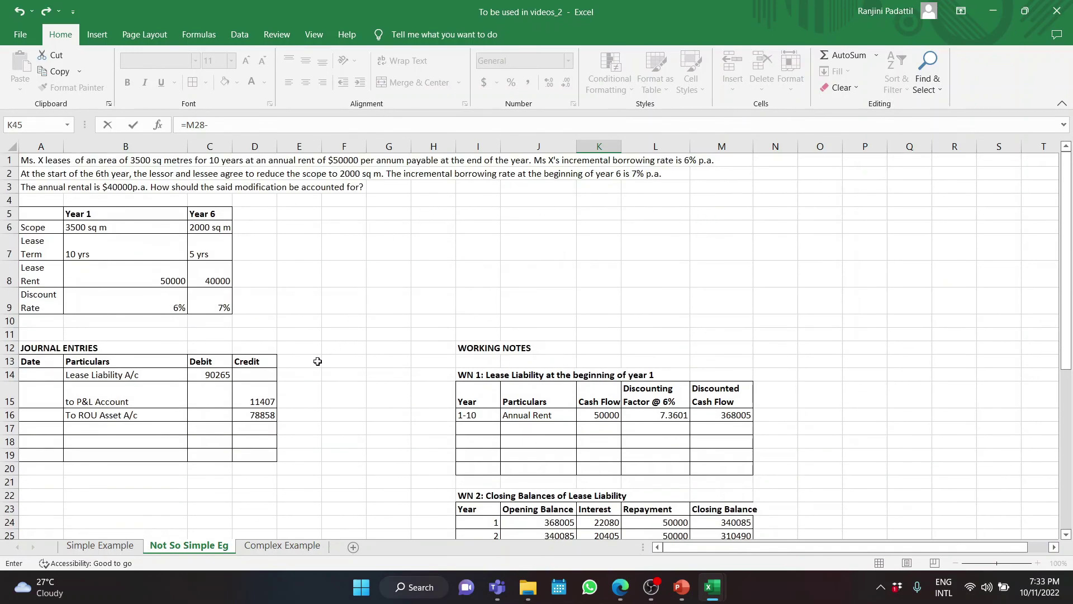
click(208, 375)
key(Return)
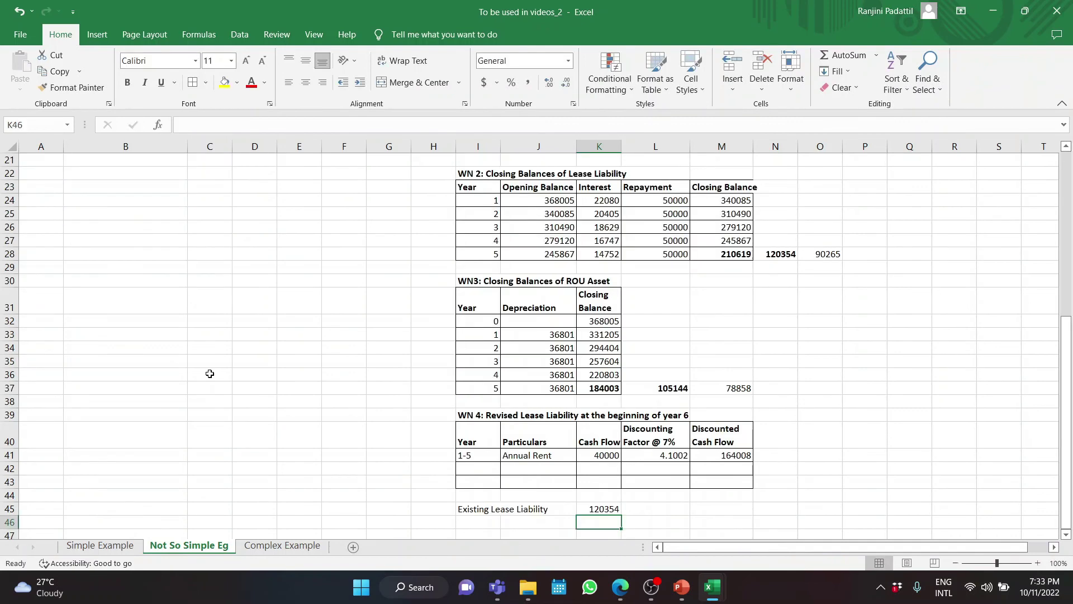
Add a "Required Lease Liability" line in row 46 and link K46 to the discounted cash flow in M41
key(Up)
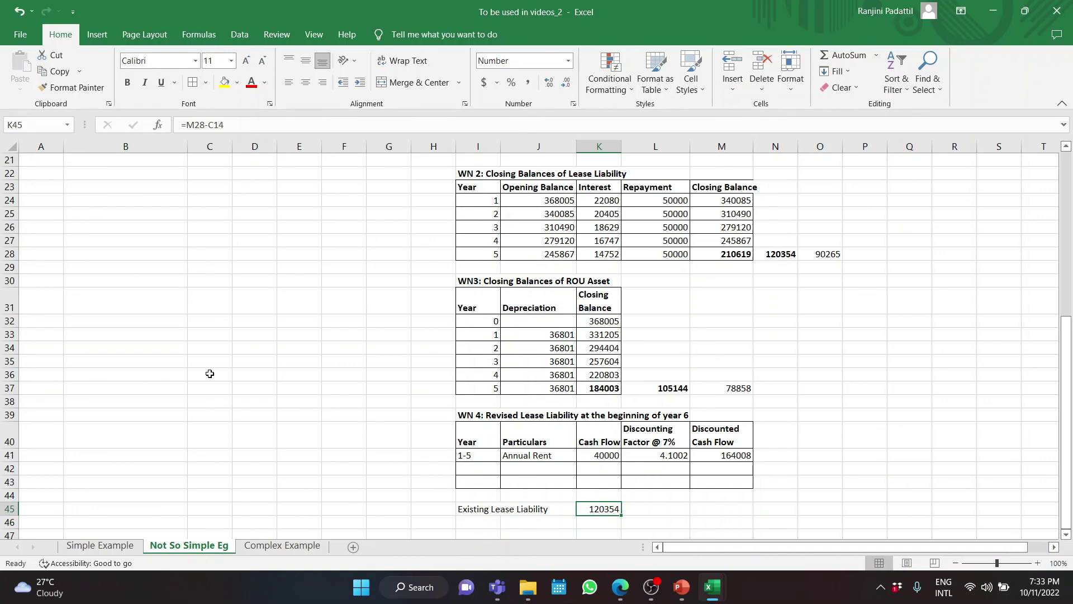
key(Down)
key(Left)
key(Left)
text(Required Lease Liability)
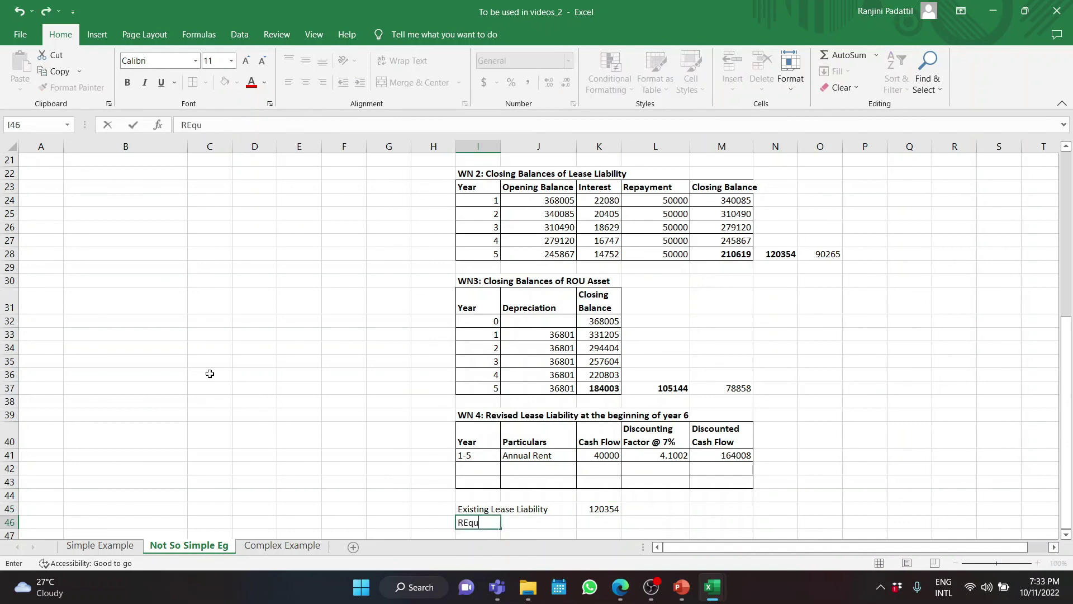
key(Tab)
key(Tab)
text(=)
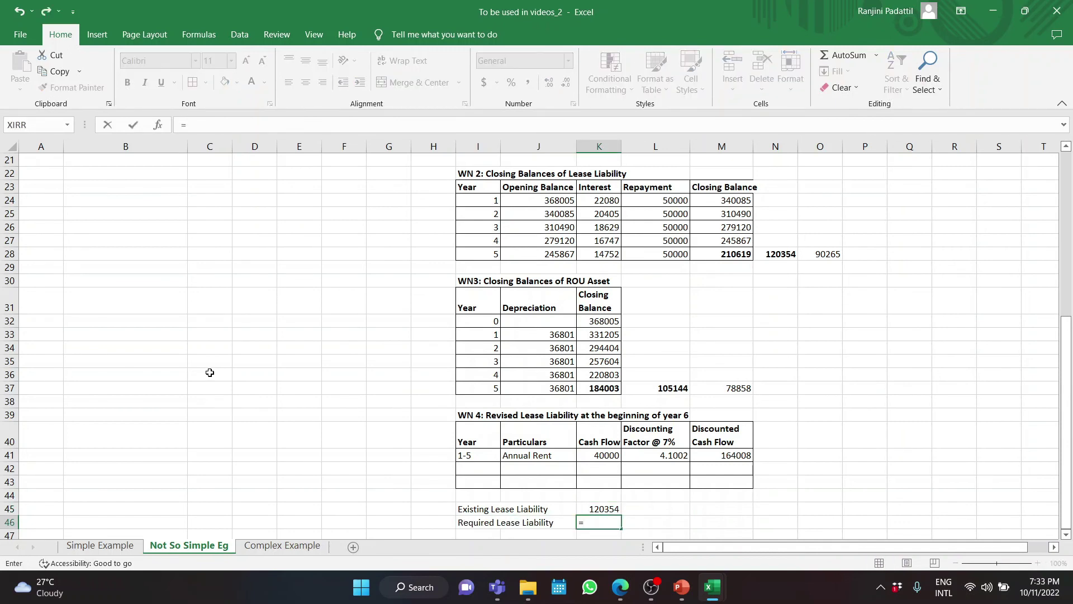
click(738, 454)
key(Return)
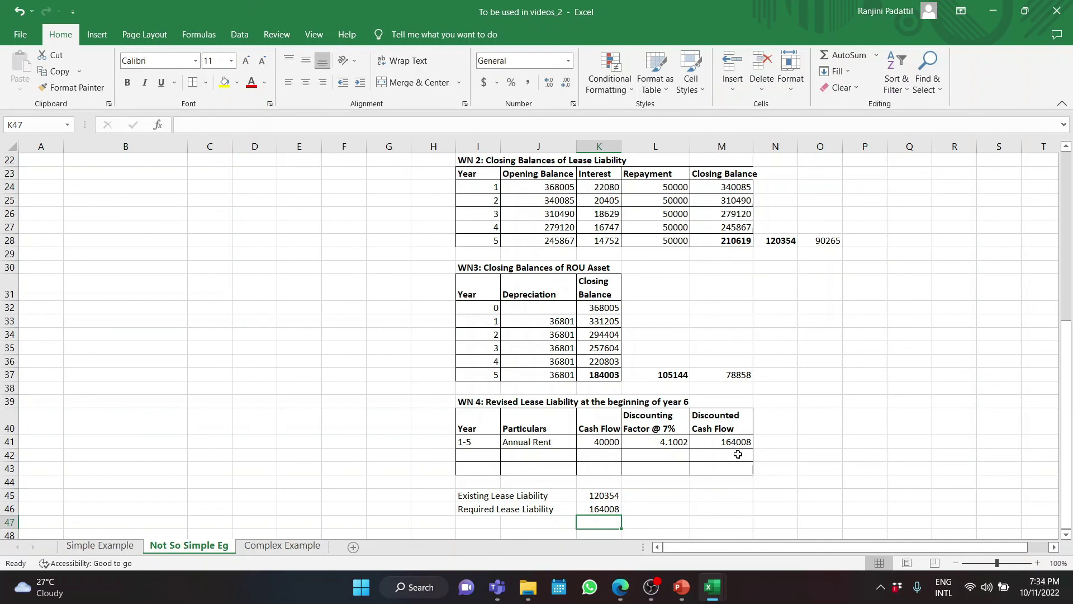
Calculate the increase in lease liability in K47 with =K46-K45 and make the result bold
text(=)
key(Up)
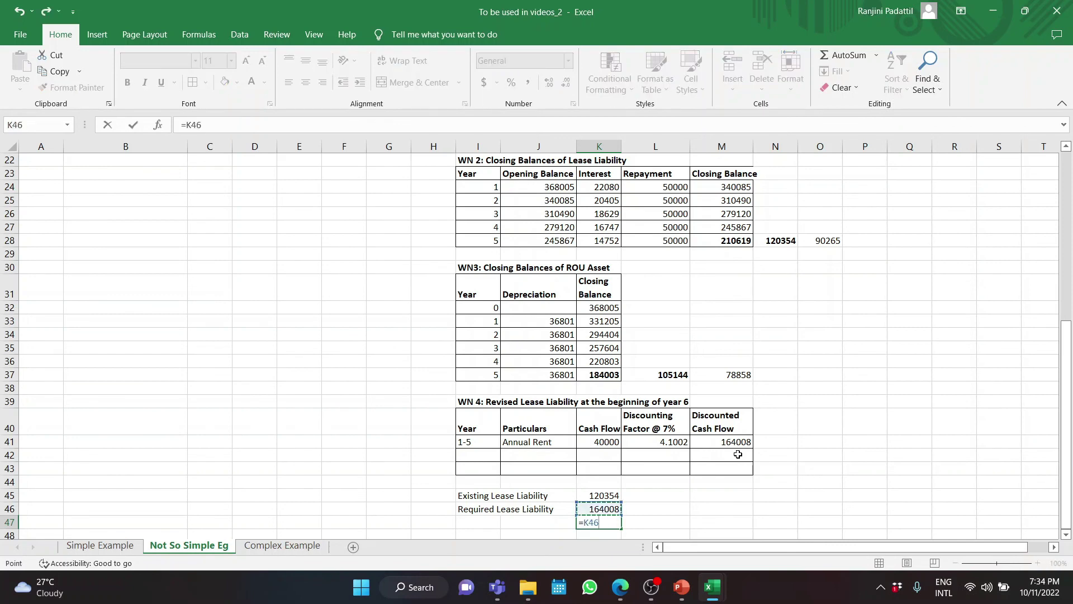
text(-)
key(Up)
key(Up)
key(Return)
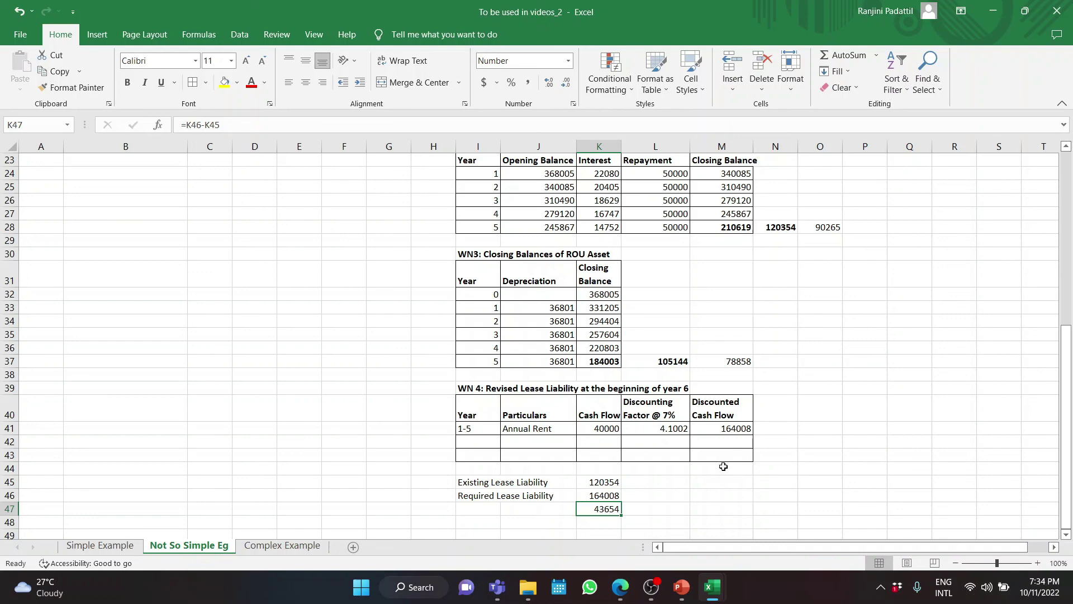
key(ctrl+b)
scroll(723, 466, up, 7)
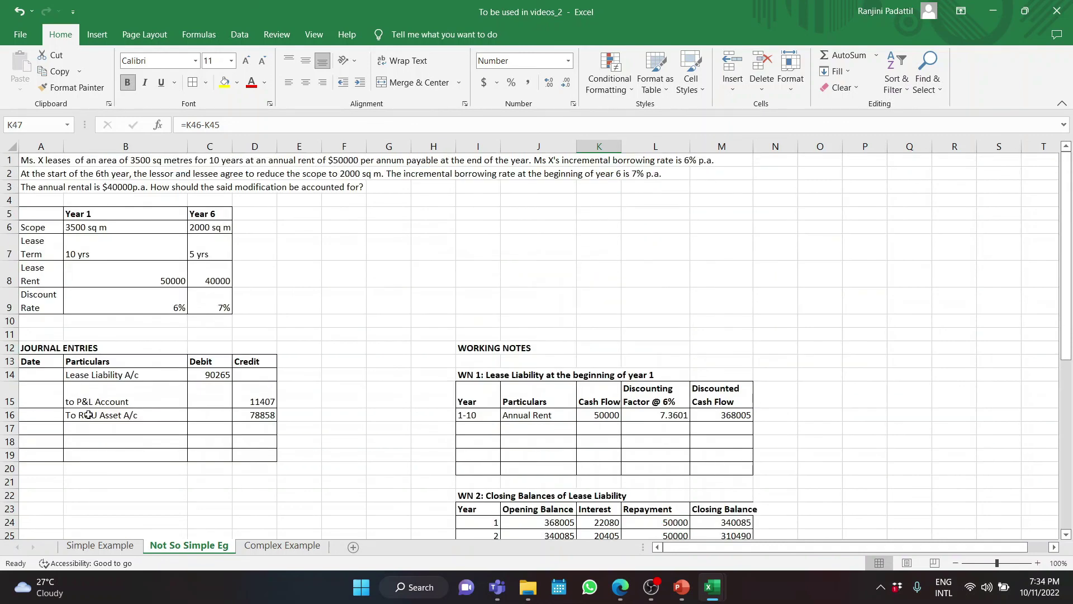
Add a journal entry in B19:B20 with the particulars "ROU Assets A/c" and "To Lease Liability A/c"
click(90, 454)
text(ROU Asset)
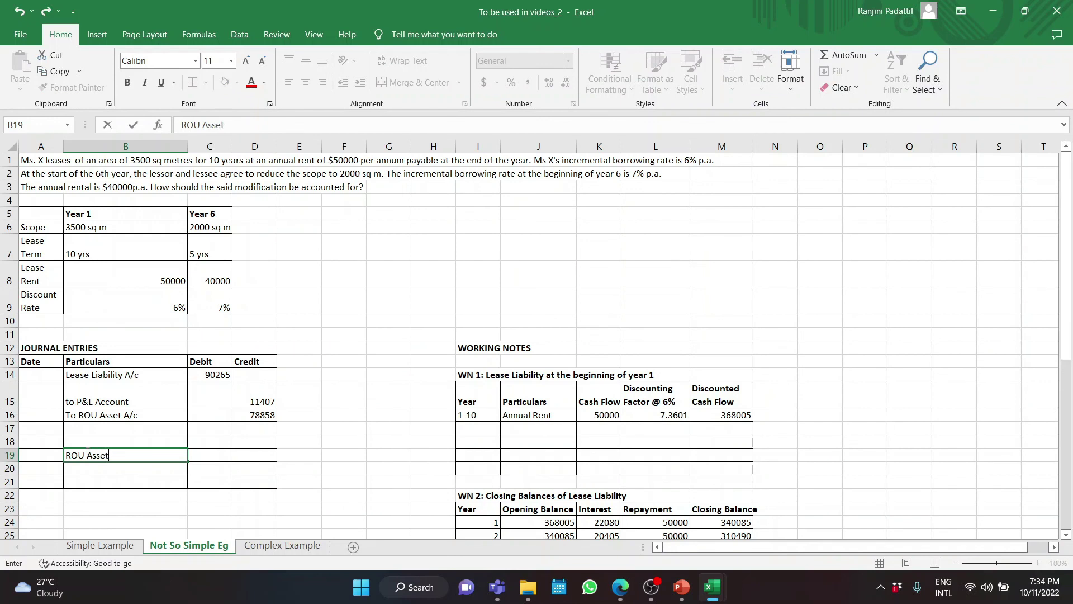
text(s A/c)
key(Return)
text(To Le)
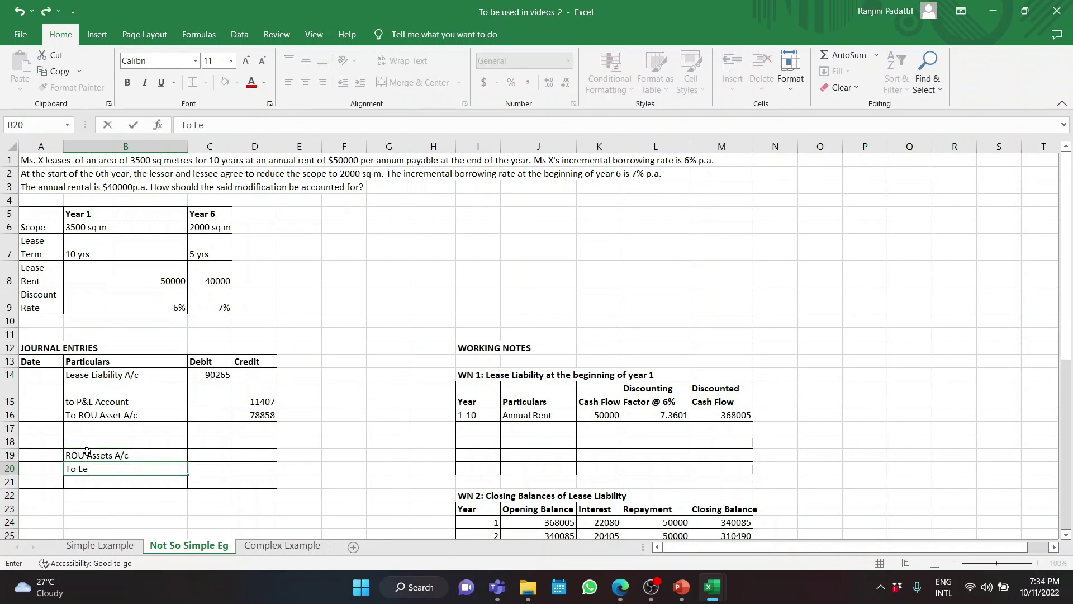
text(ase Liability A/c)
key(Return)
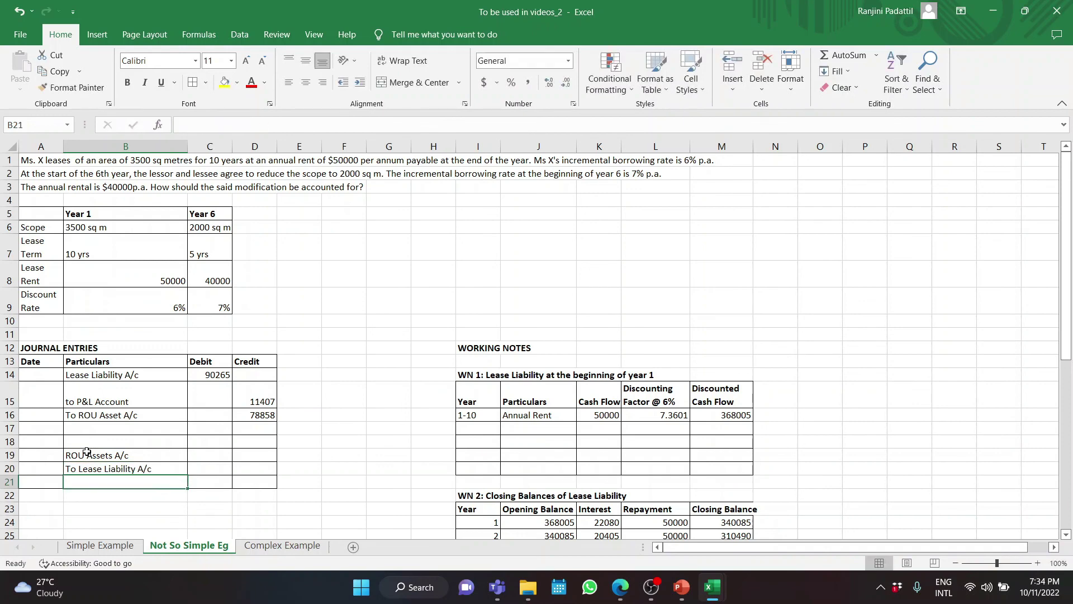
Link the ROU Assets debit in C19 to the lease liability increase with =K47
click(86, 452)
key(Right)
text(=)
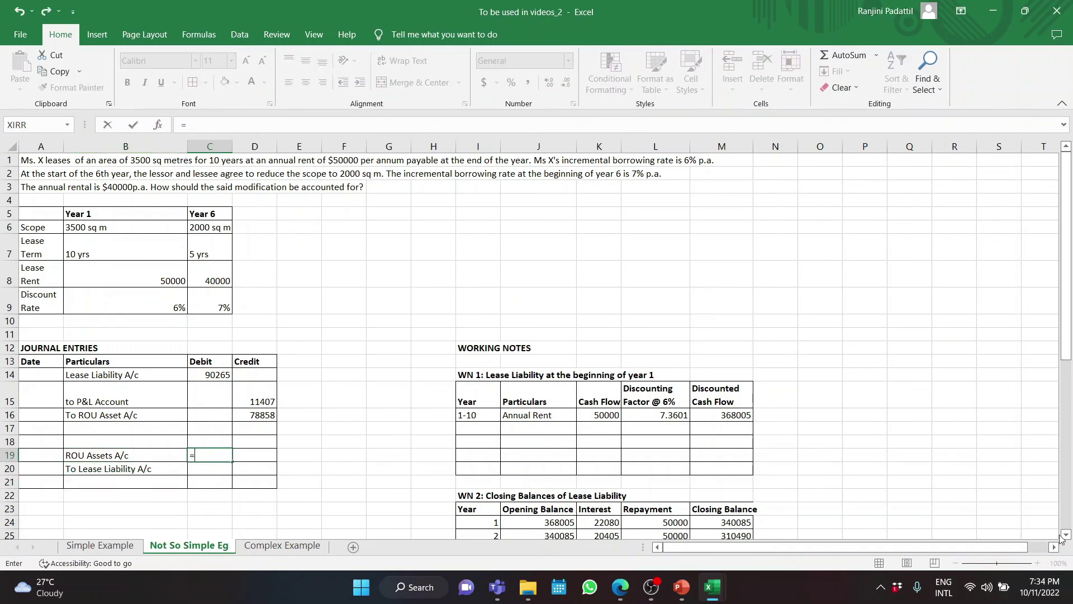
scroll(615, 391, down, 8)
click(614, 496)
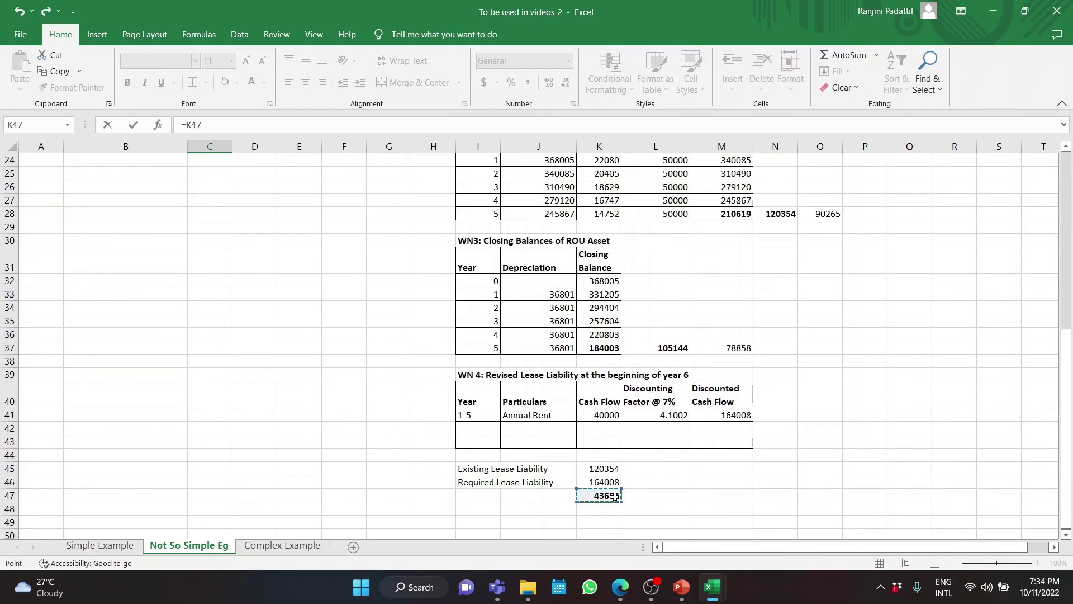
key(Return)
key(Up)
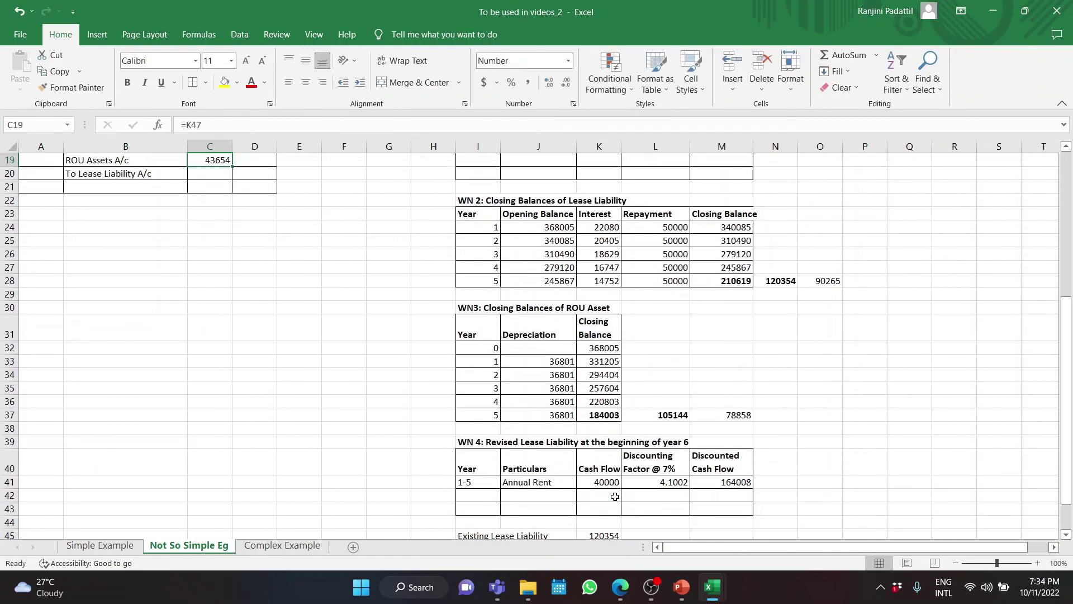
Set the Lease Liability credit in D20 equal to the ROU Assets debit with =C19
key(Down)
key(Right)
text(=C19)
key(Return)
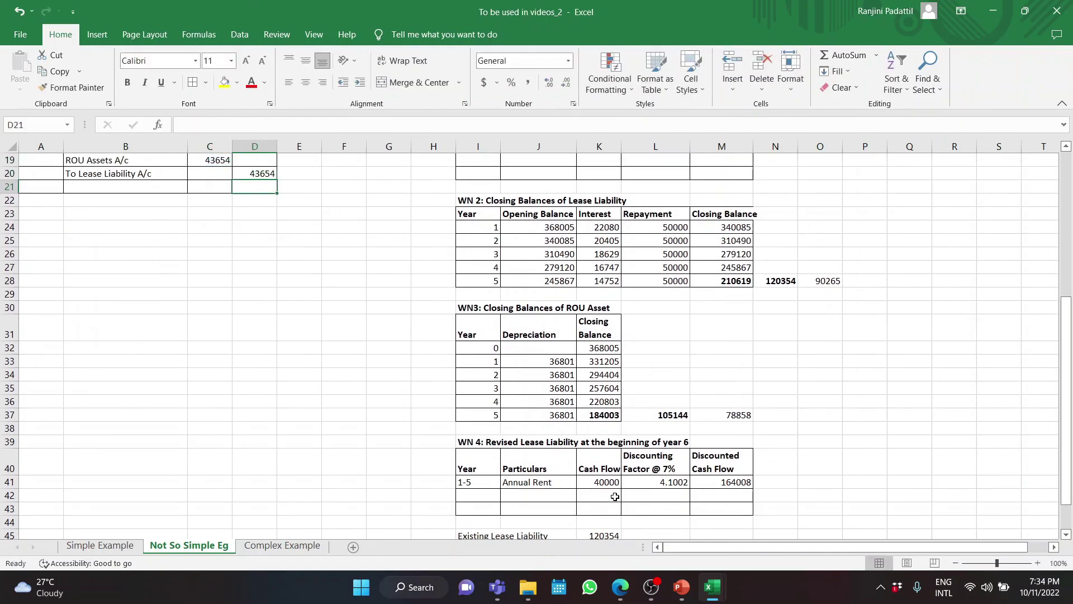
scroll(481, 459, up, 6)
key(Up)
key(Up)
key(Up)
key(Up)
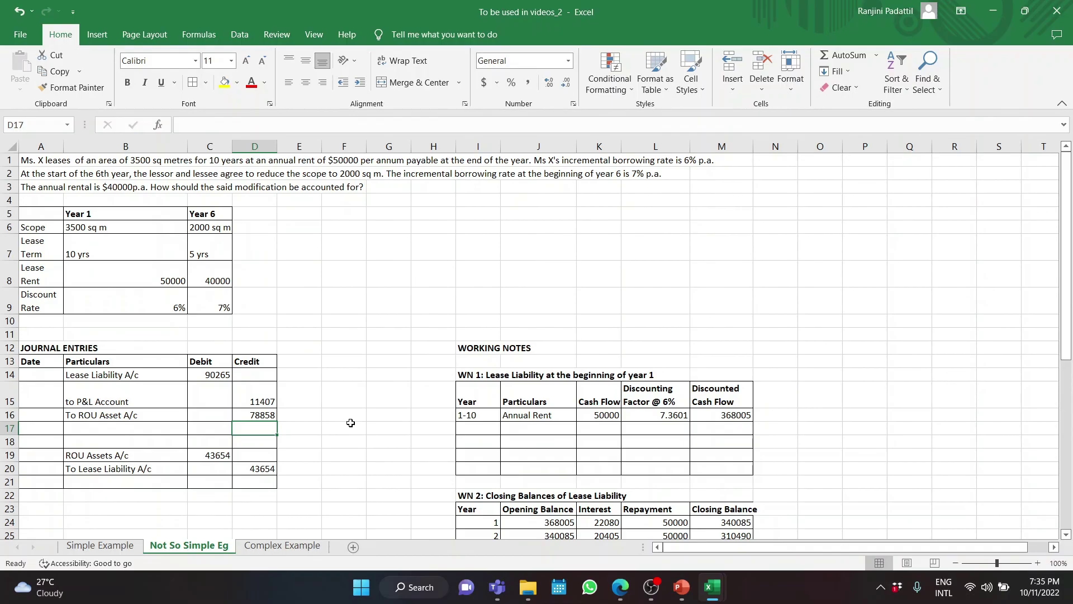